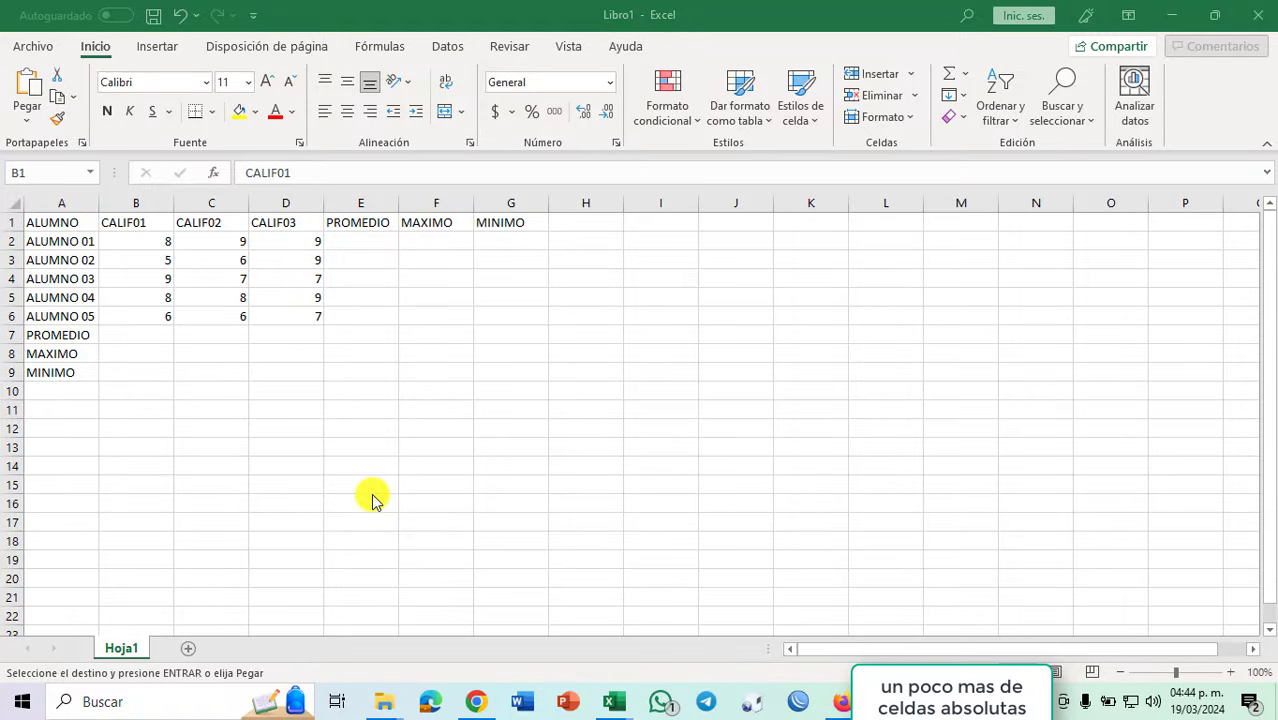
Zoom the grade sheet in to 130%.
scroll(371, 497, "up", 3, "ctrl")
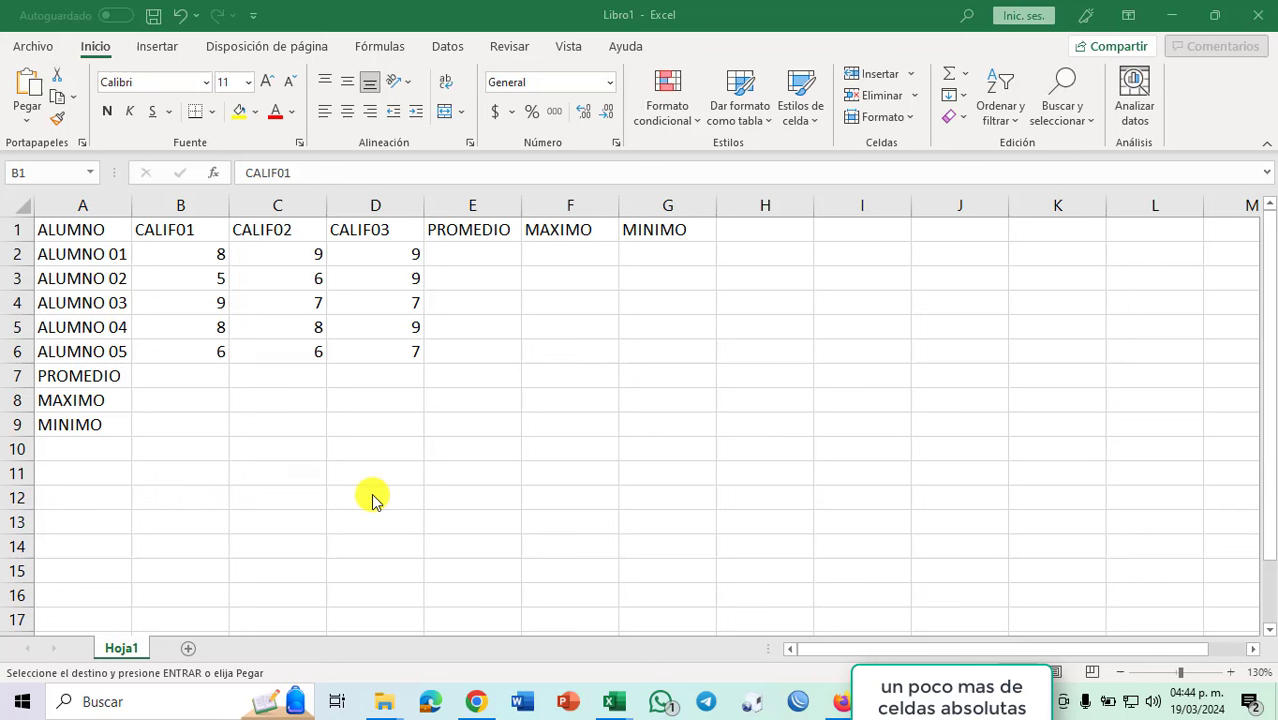
Enter =(B2+C2+D2)/3 in E2 to average ALUMNO 01's three grades.
left_click(468, 259)
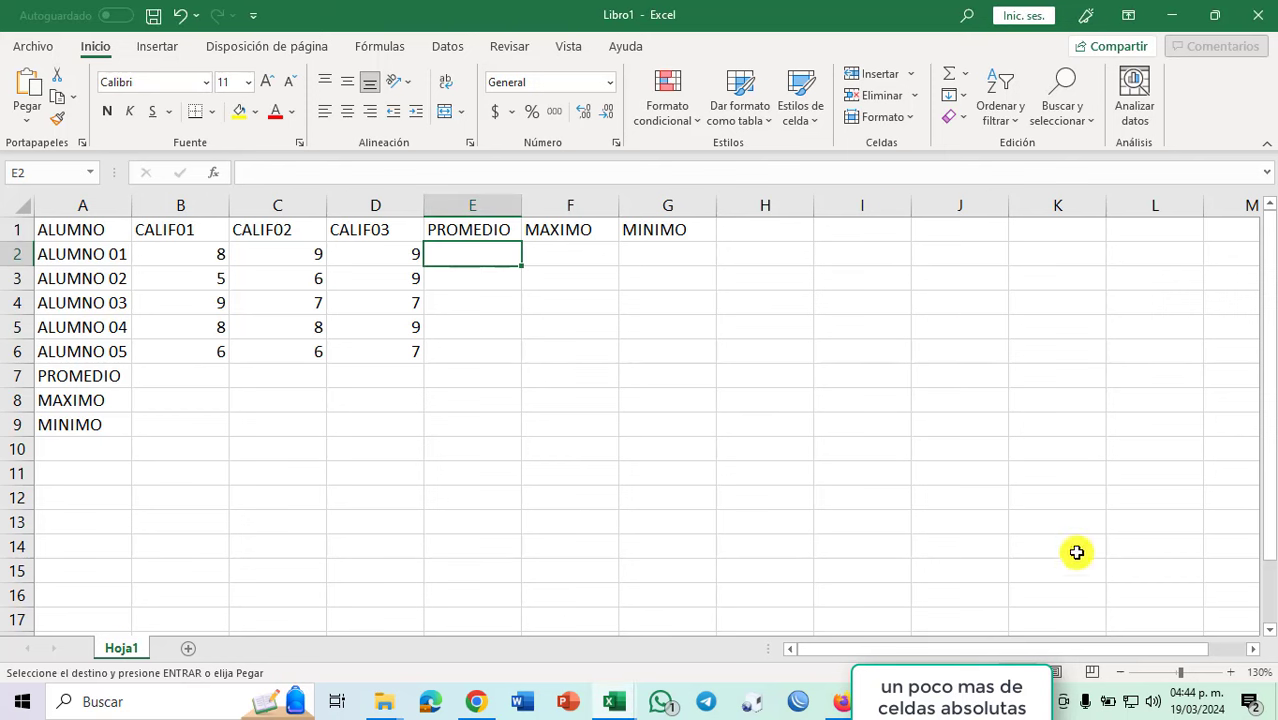
type("=(")
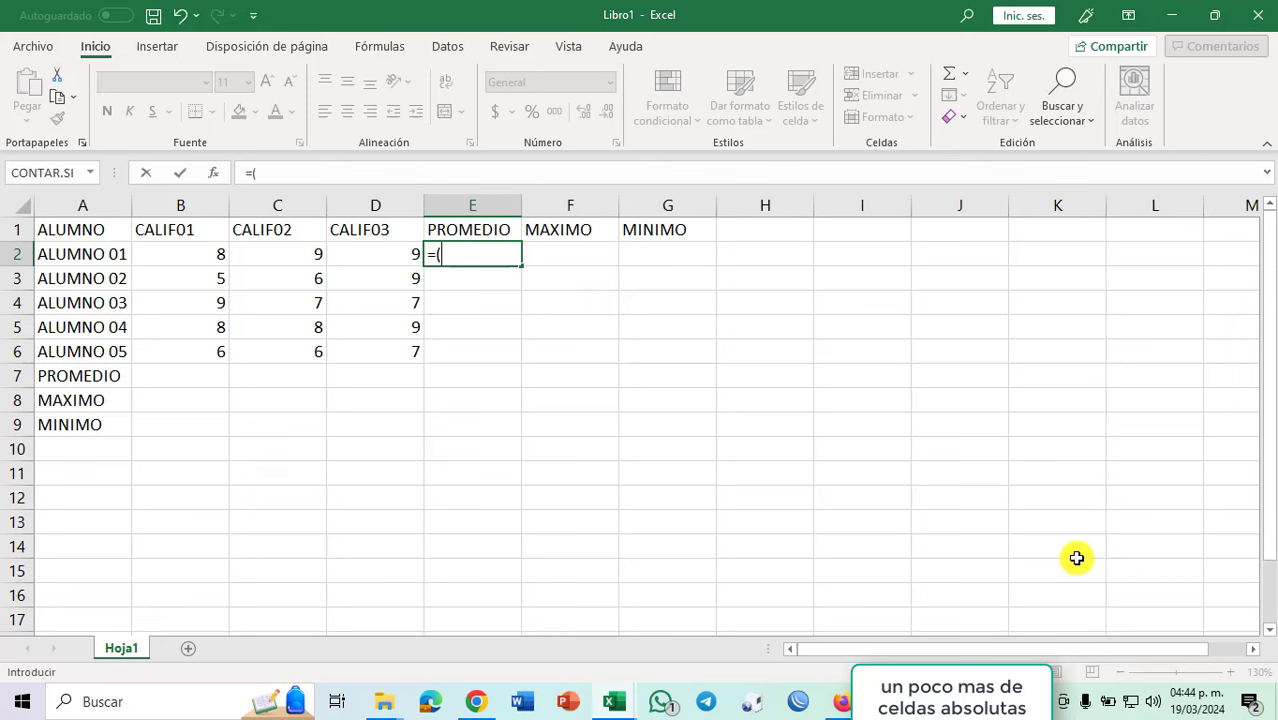
left_click(218, 256)
type("+")
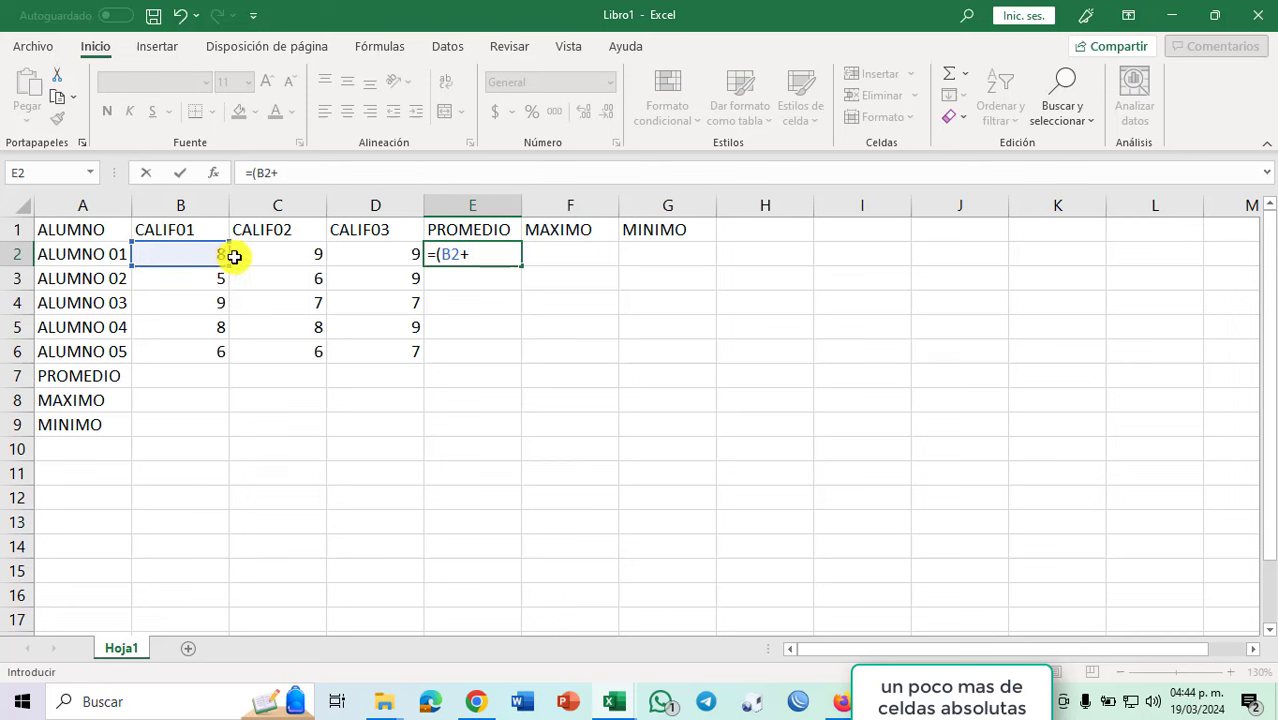
left_click(248, 256)
type("+")
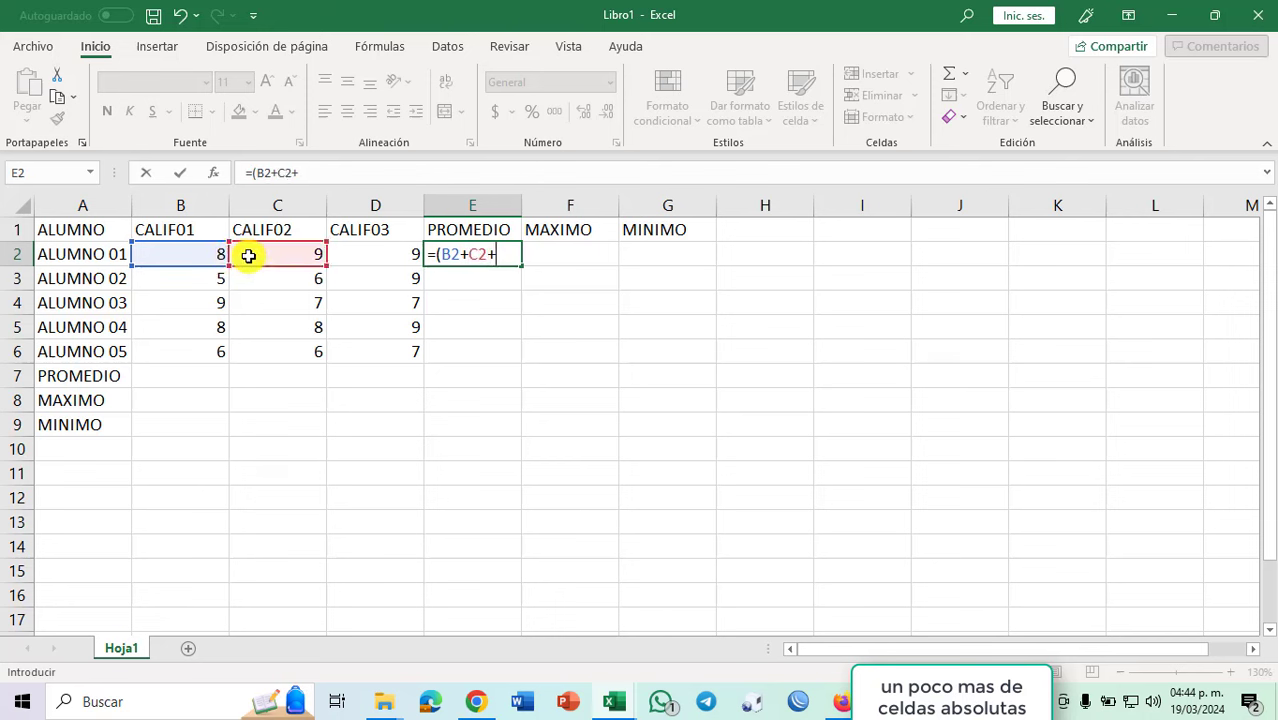
left_click(362, 257)
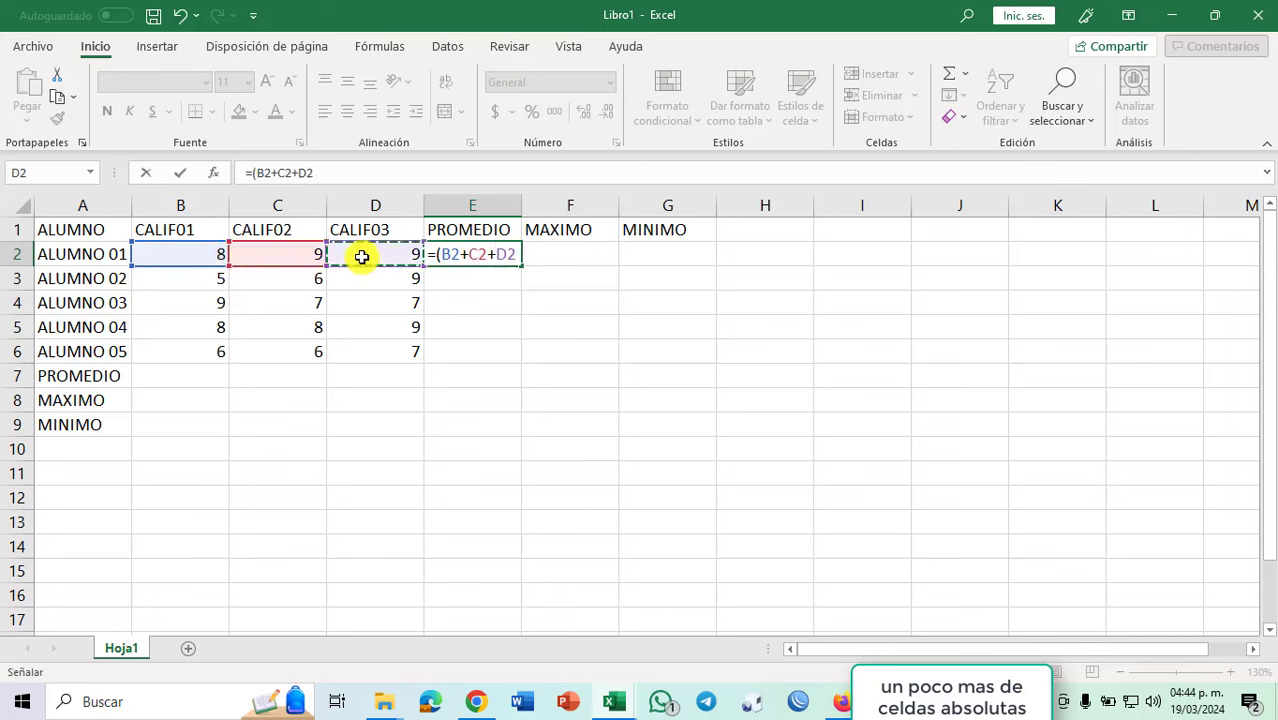
type(")/3")
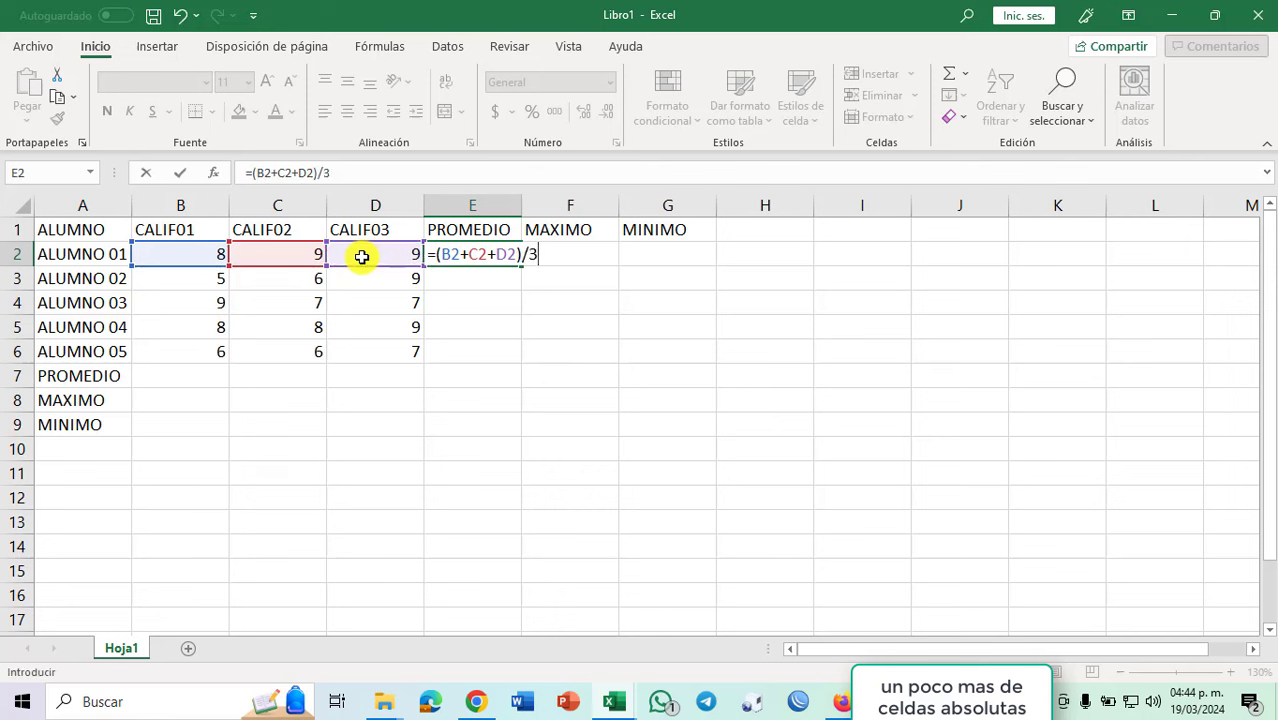
key("Return")
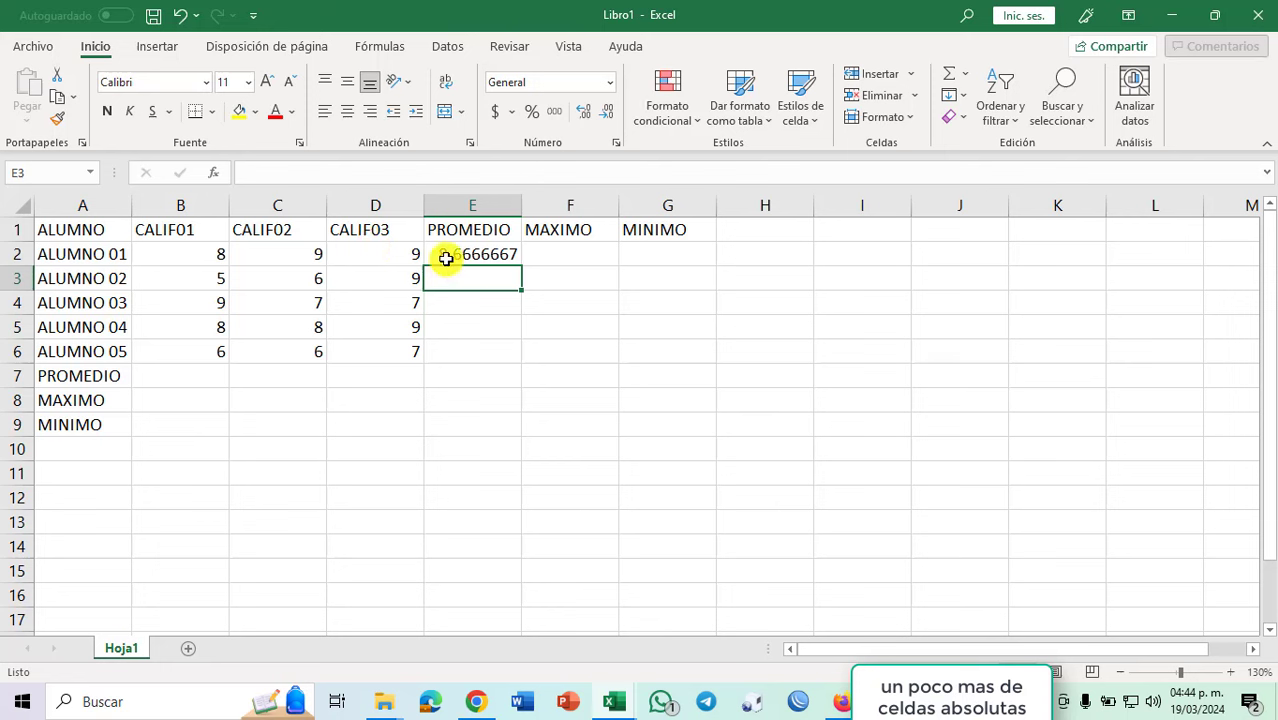
left_click(443, 255)
Show E2 with one decimal (8.7) and copy its average formula into E3:E6.
left_click(609, 118)
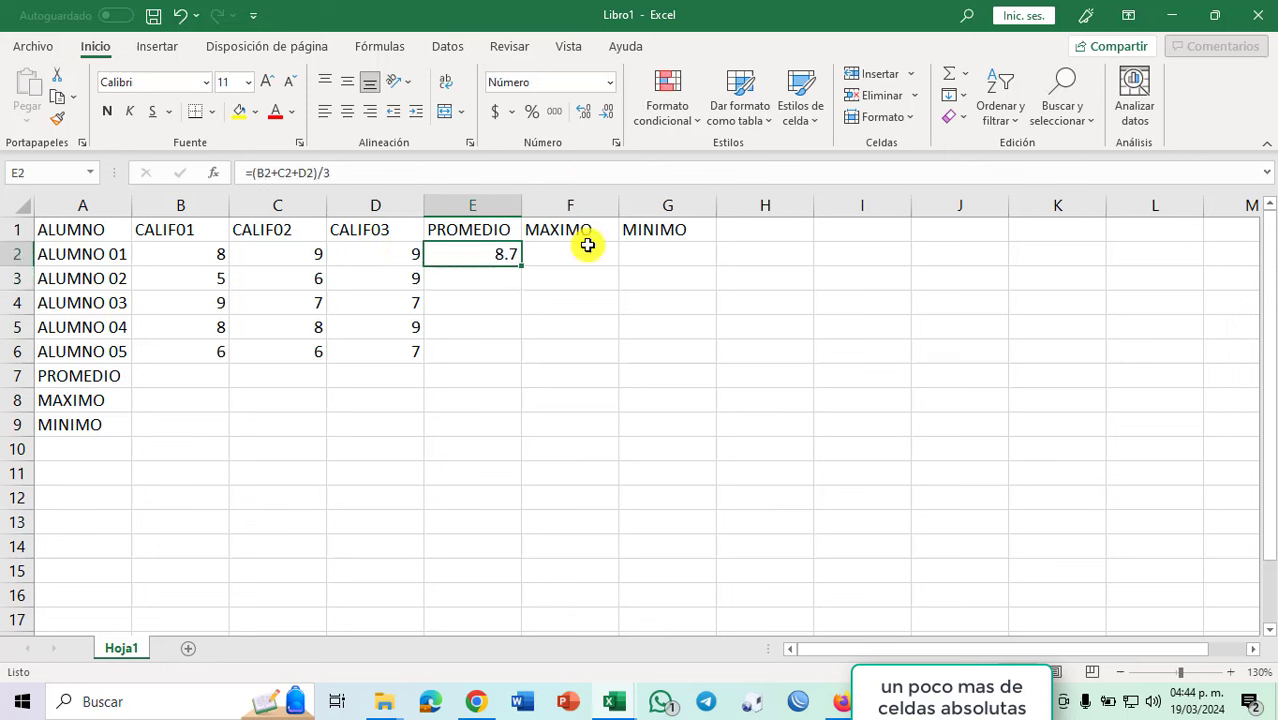
left_click_drag(522, 268, 529, 364)
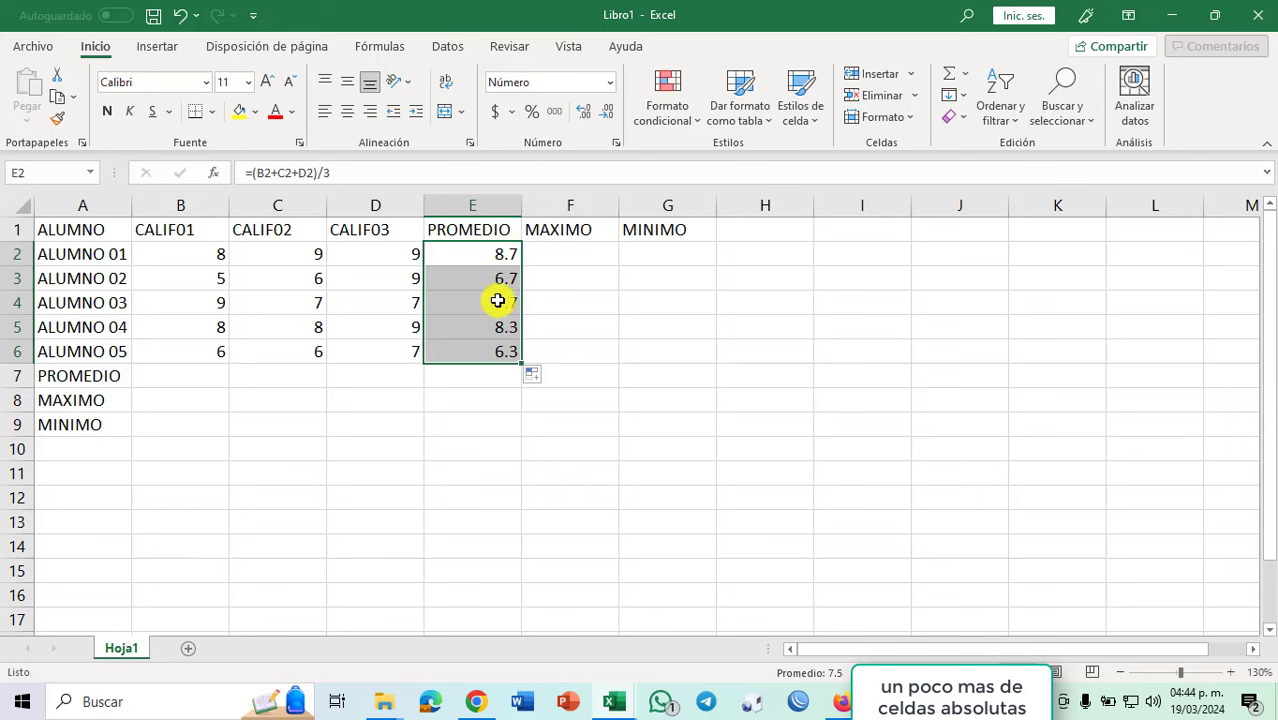
left_click(176, 20)
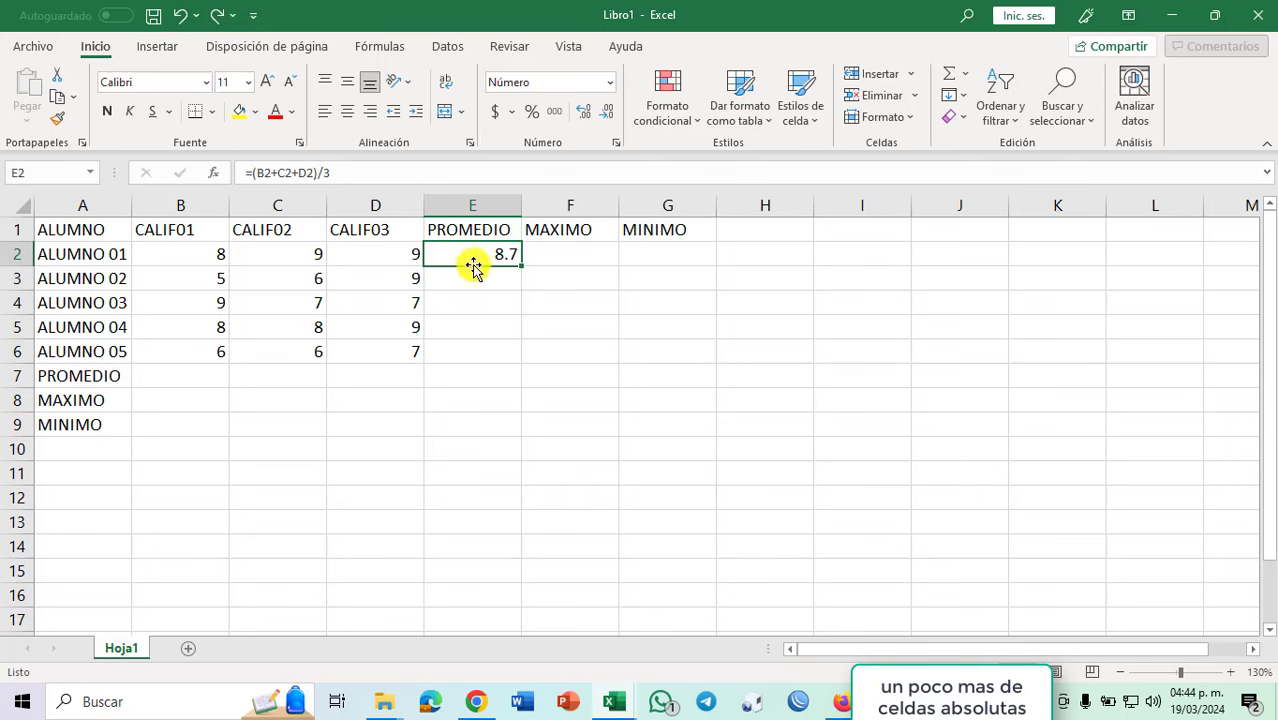
key("ctrl+c")
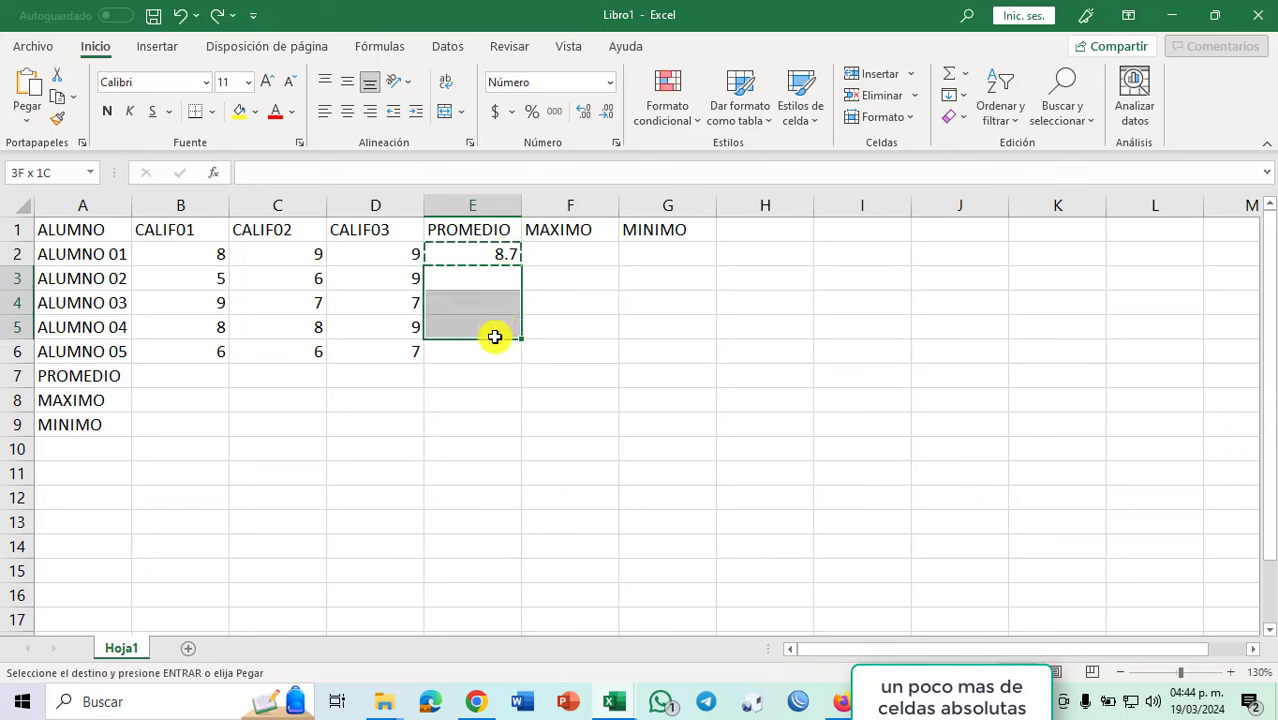
left_click_drag(494, 280, 494, 350)
key("ctrl+v")
left_click(491, 283)
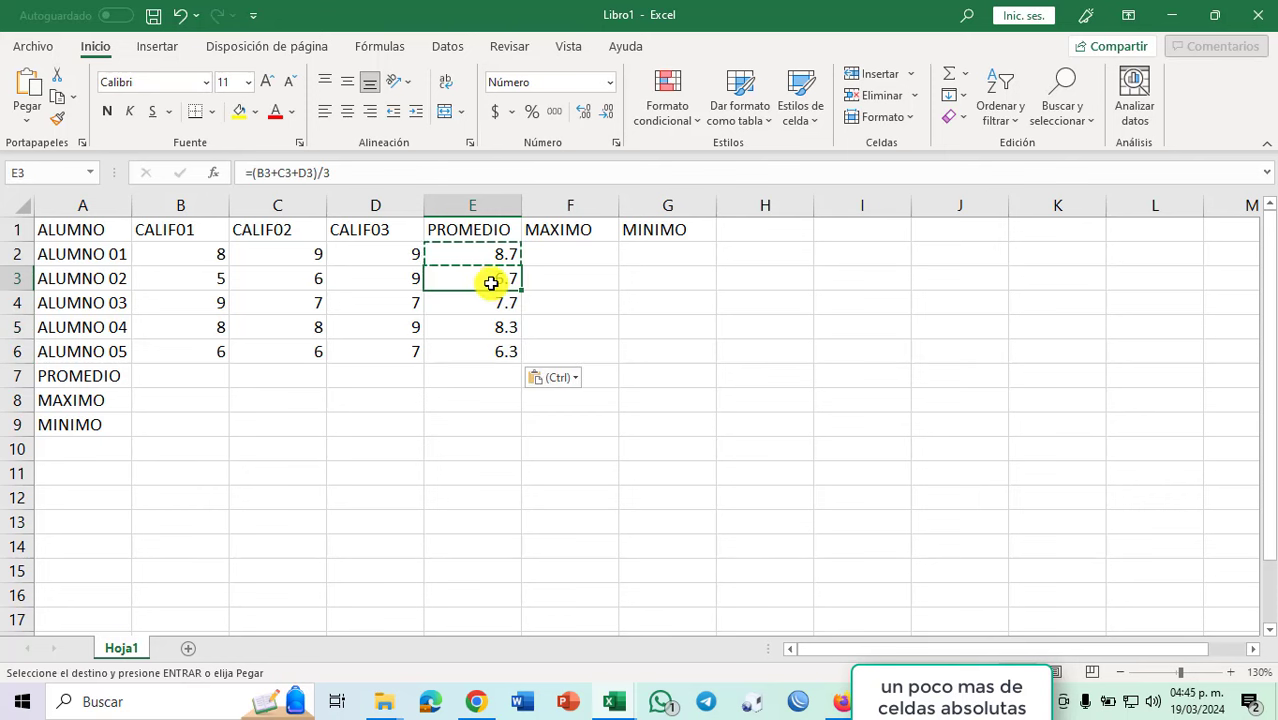
Compare the formulas in E3 and E2 to see each uses its own row's grades.
double_click(491, 283)
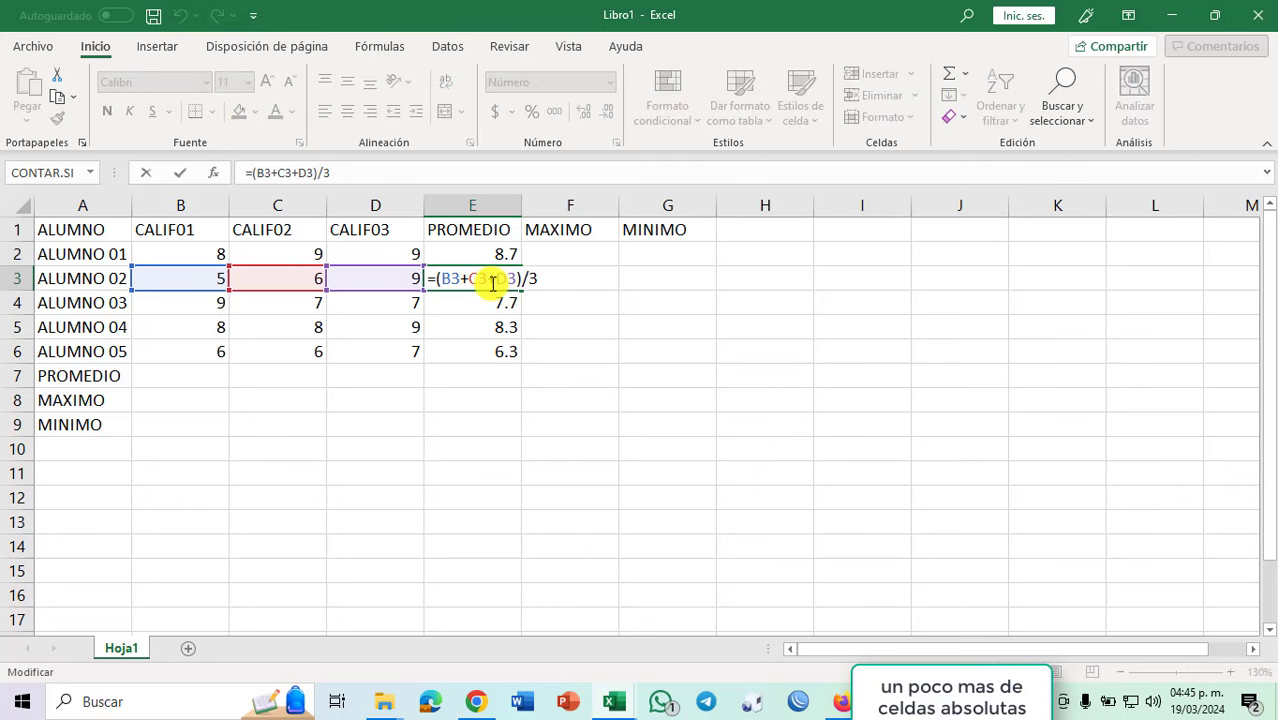
key("Escape")
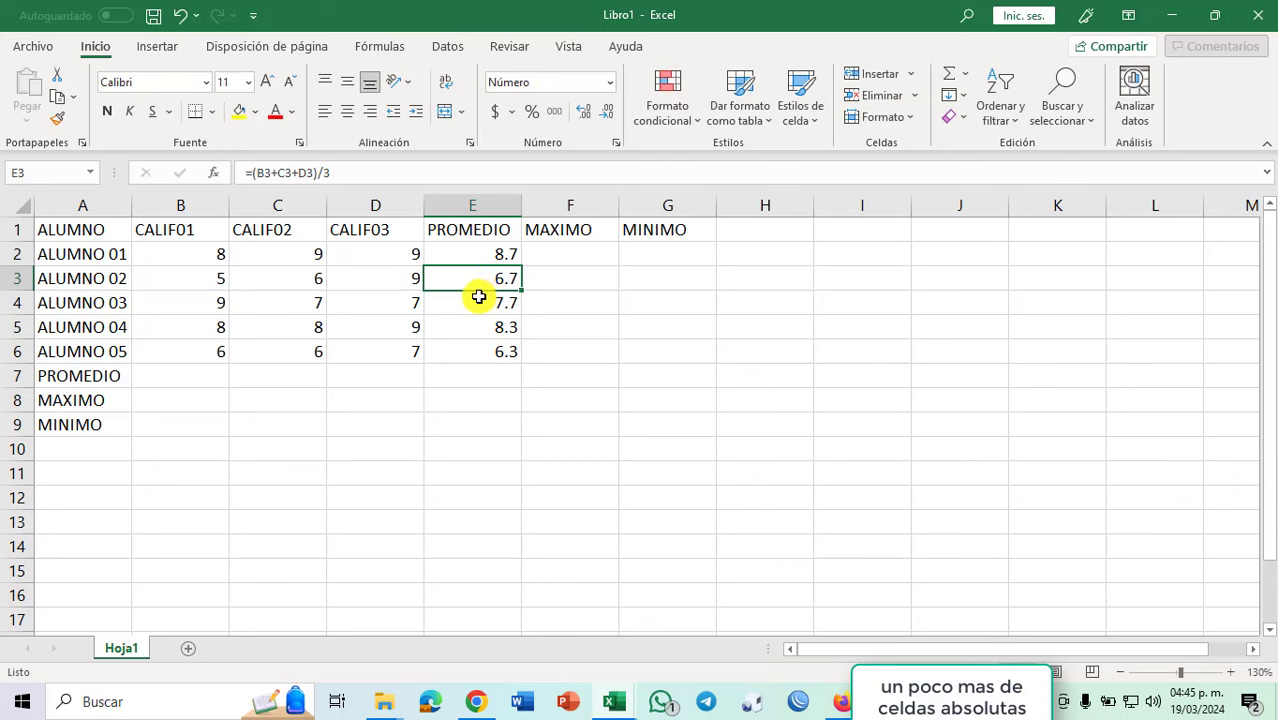
key("F2")
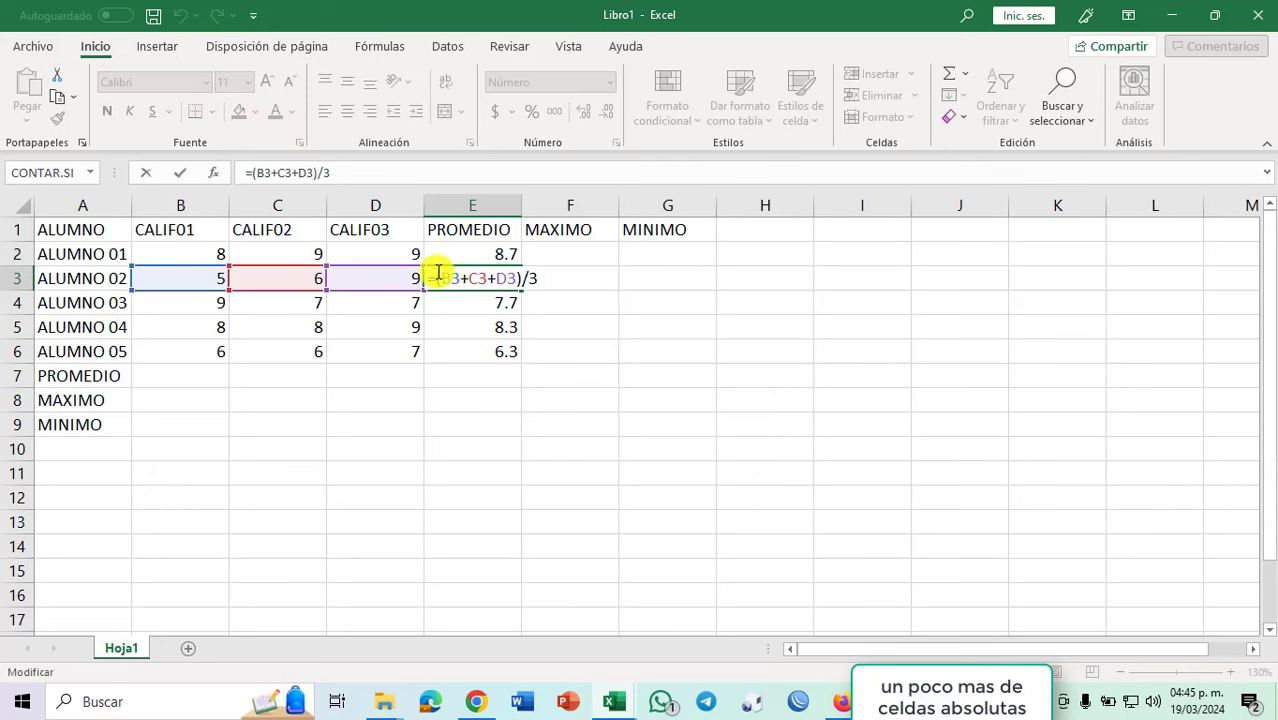
key("Escape")
left_click(445, 250)
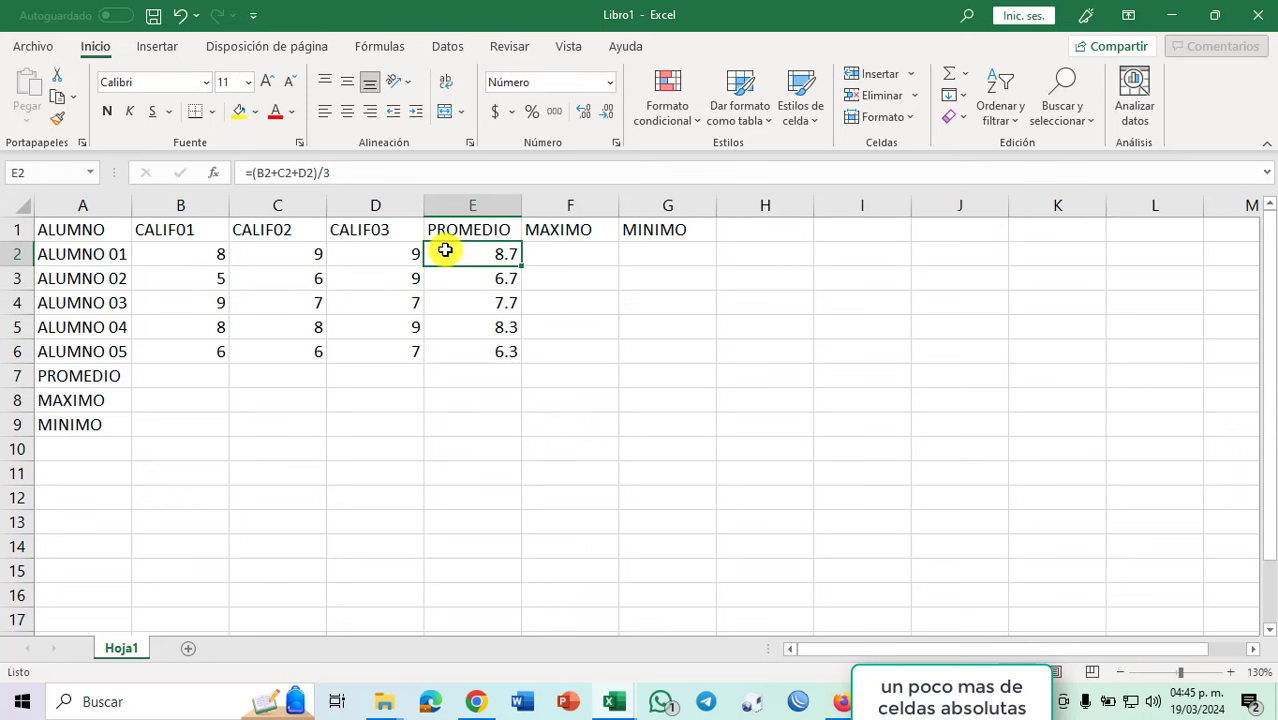
key("F2")
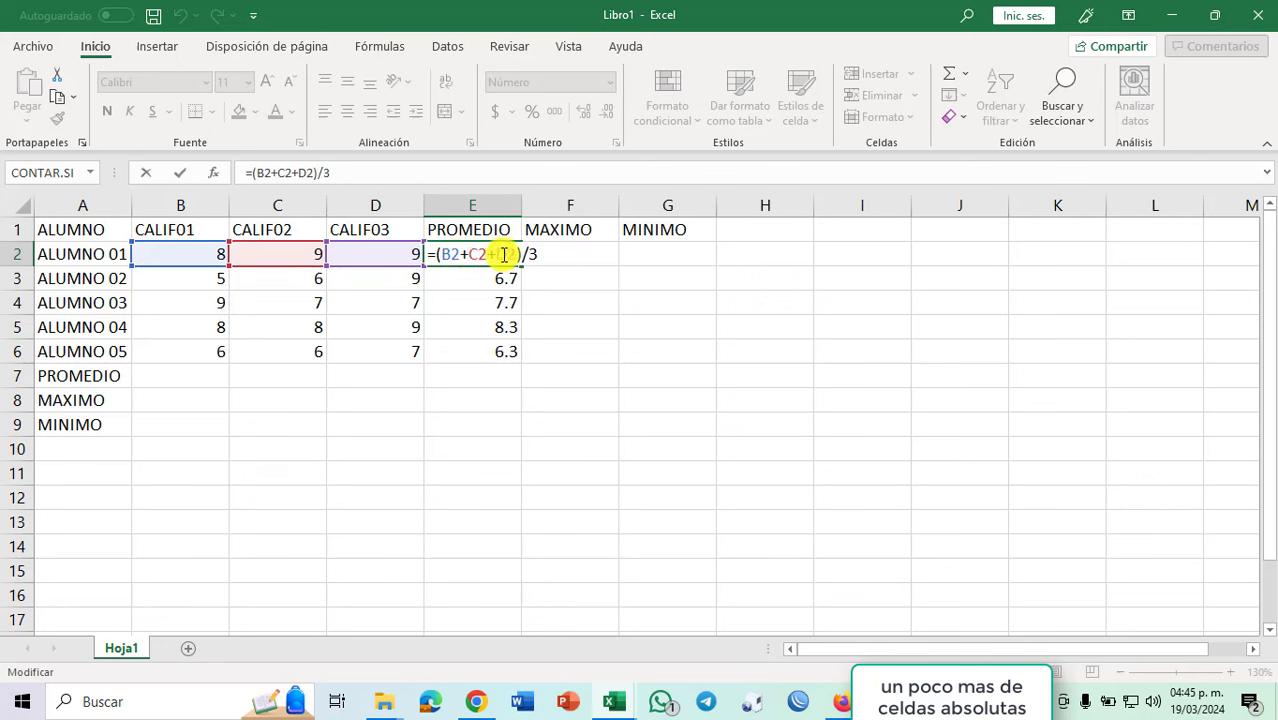
key("Escape")
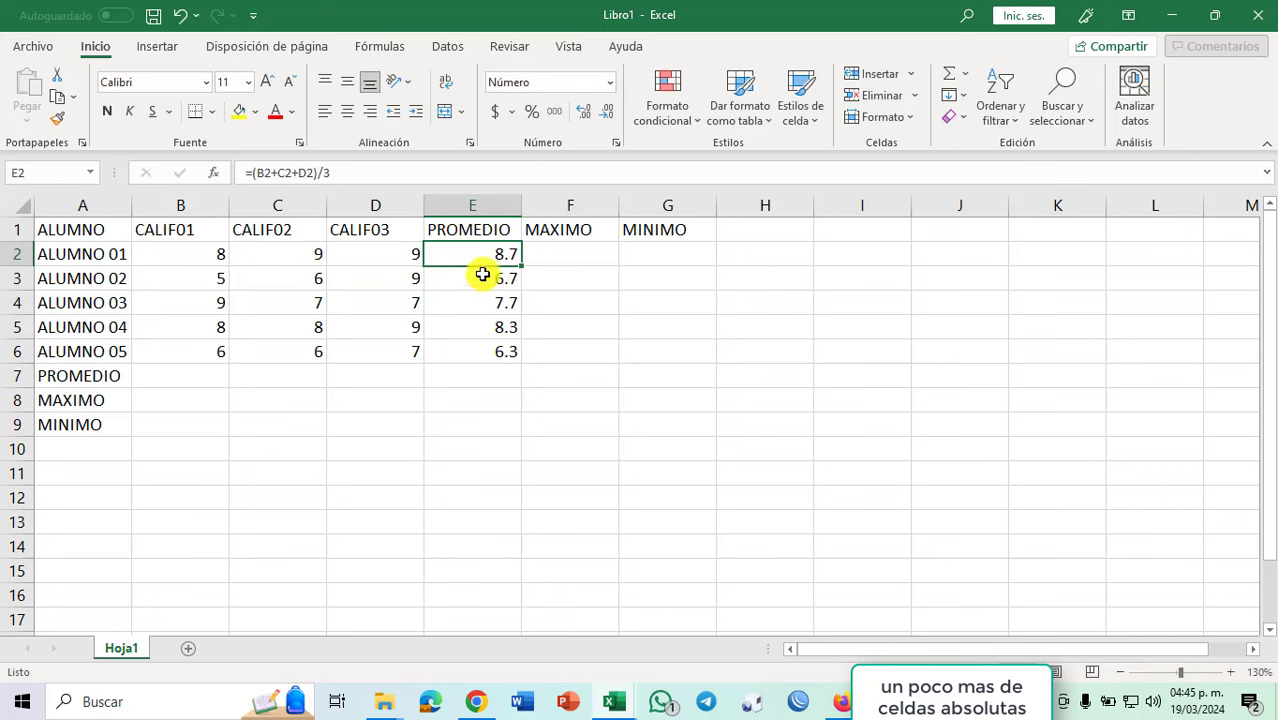
left_click(483, 279)
double_click(483, 279)
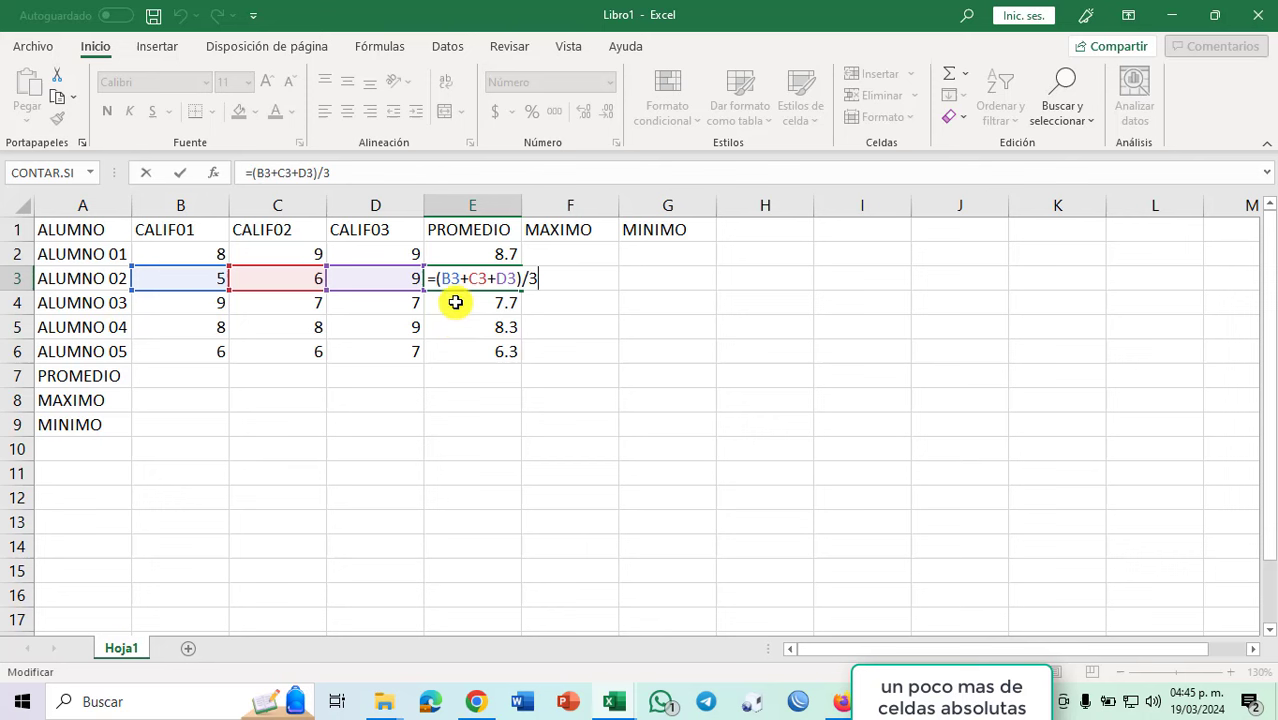
key("Escape")
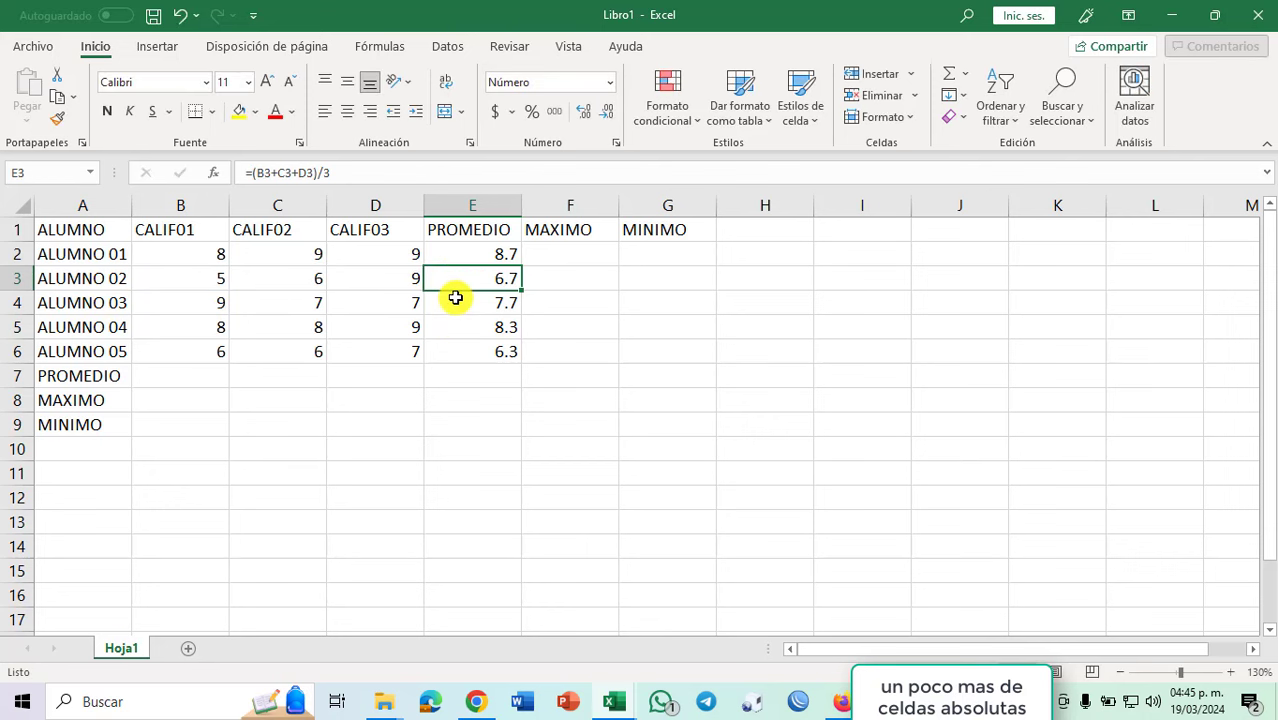
Clear the five averages from E2:E6.
left_click(473, 255)
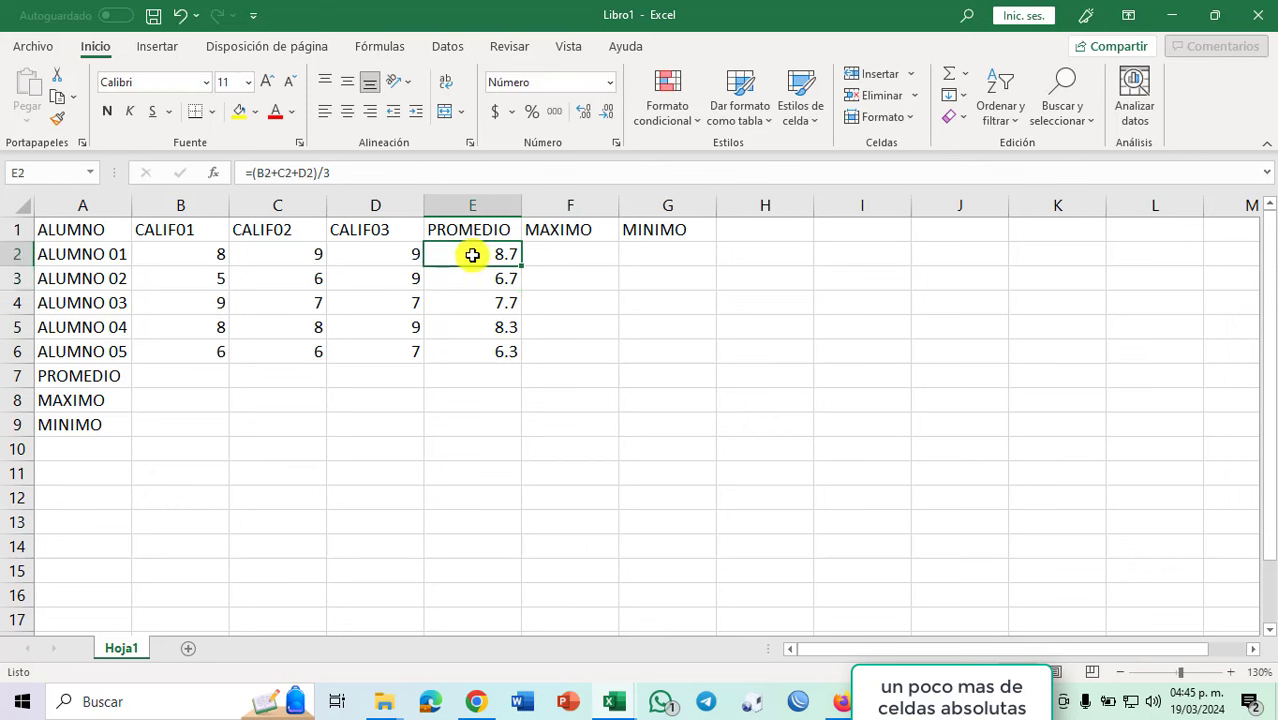
left_click_drag(473, 255, 472, 356)
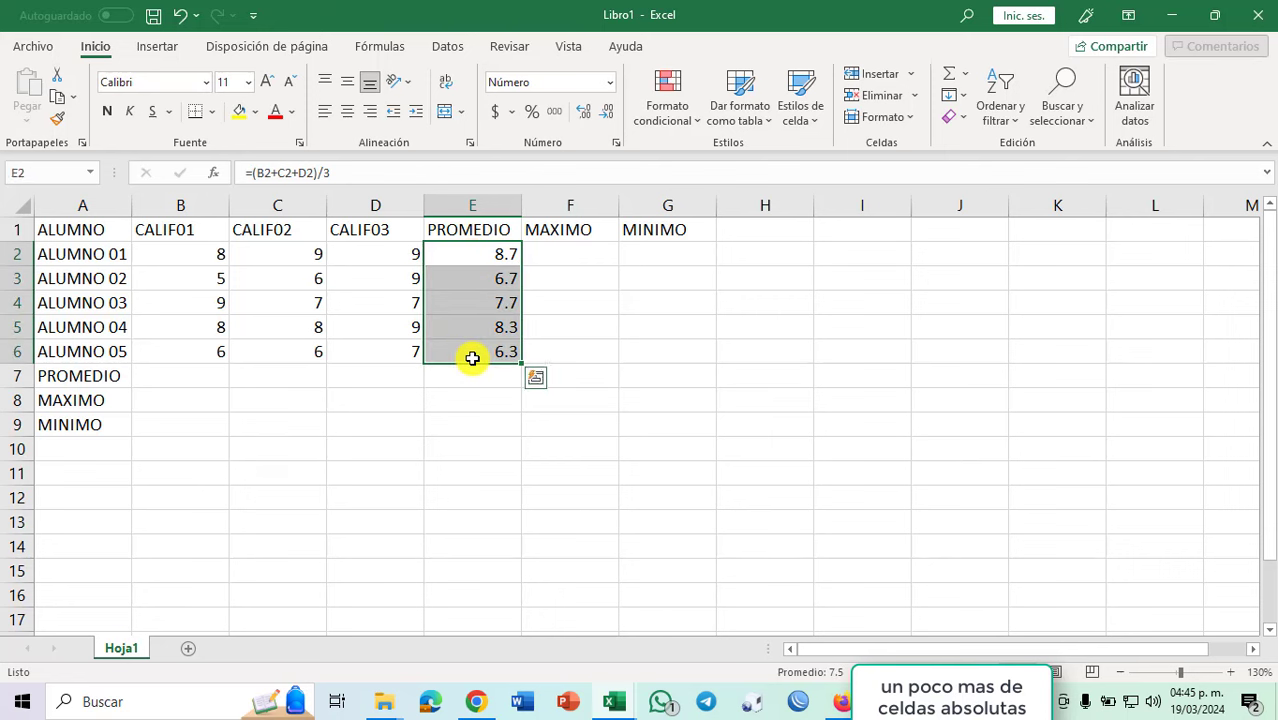
key("Delete")
Insert =PROMEDIO(B2:D2) in E2 from the Autosuma list, giving 8.7.
left_click(462, 254)
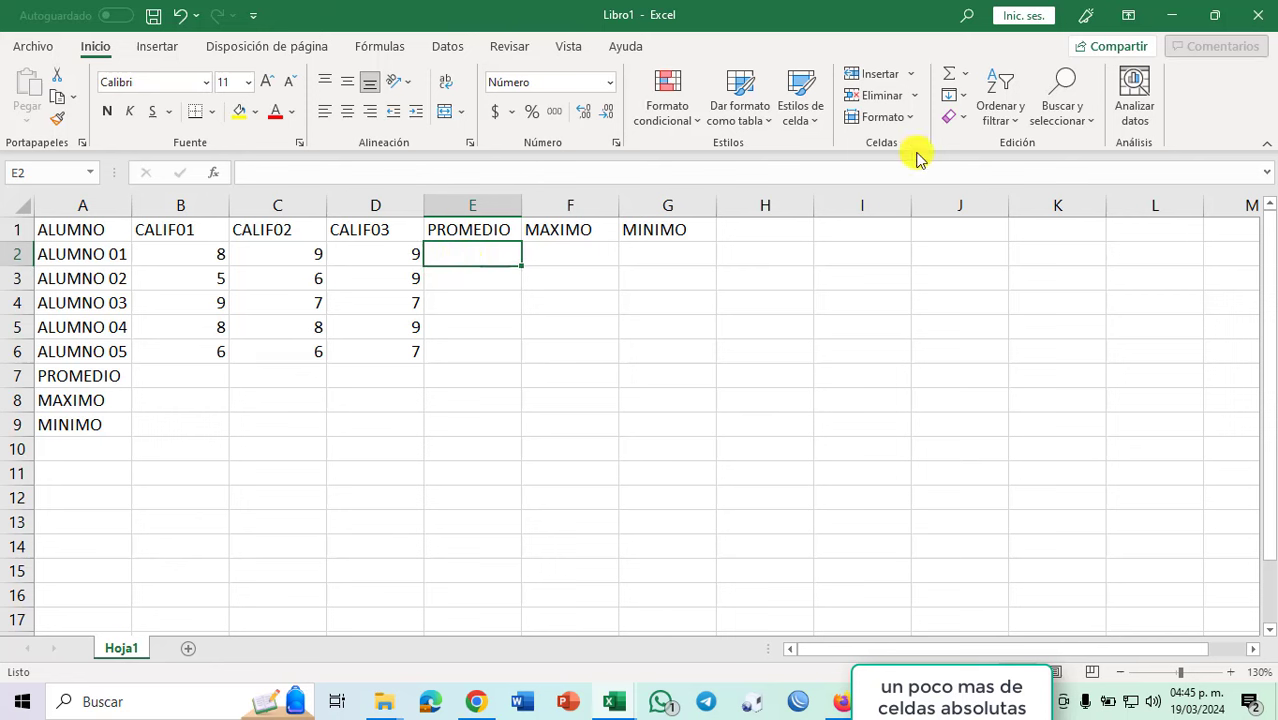
left_click(964, 75)
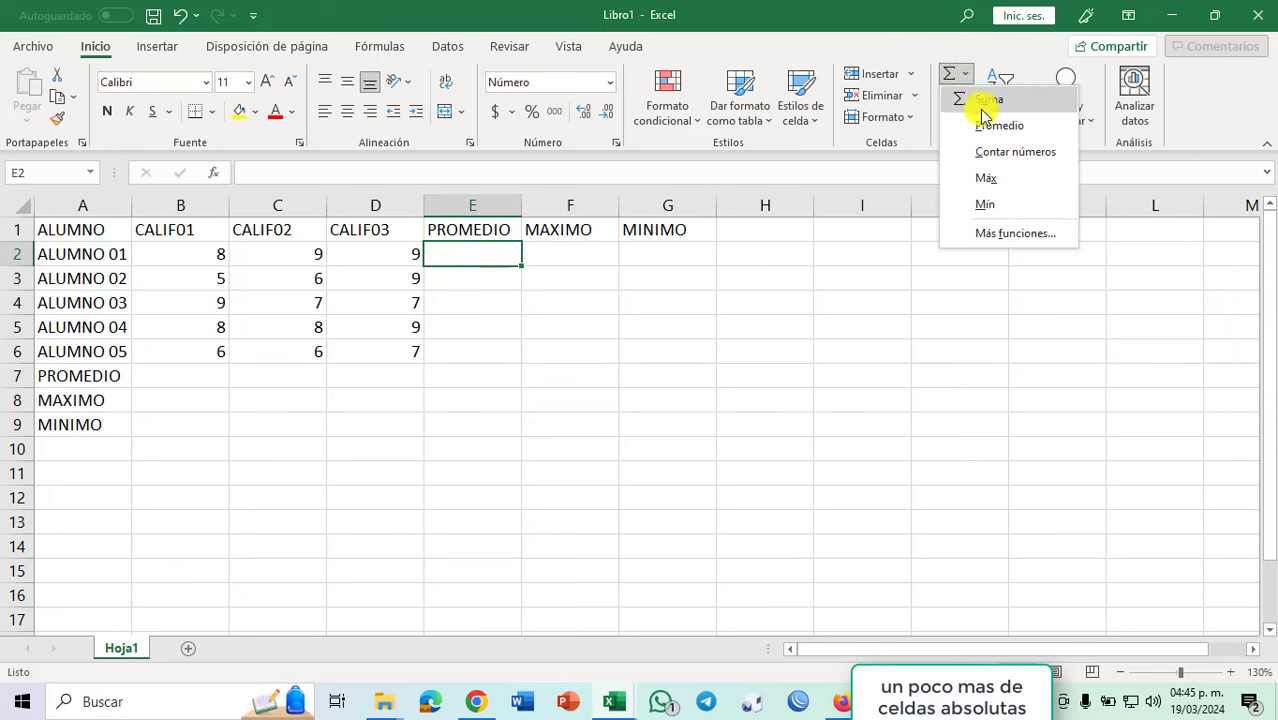
left_click(984, 124)
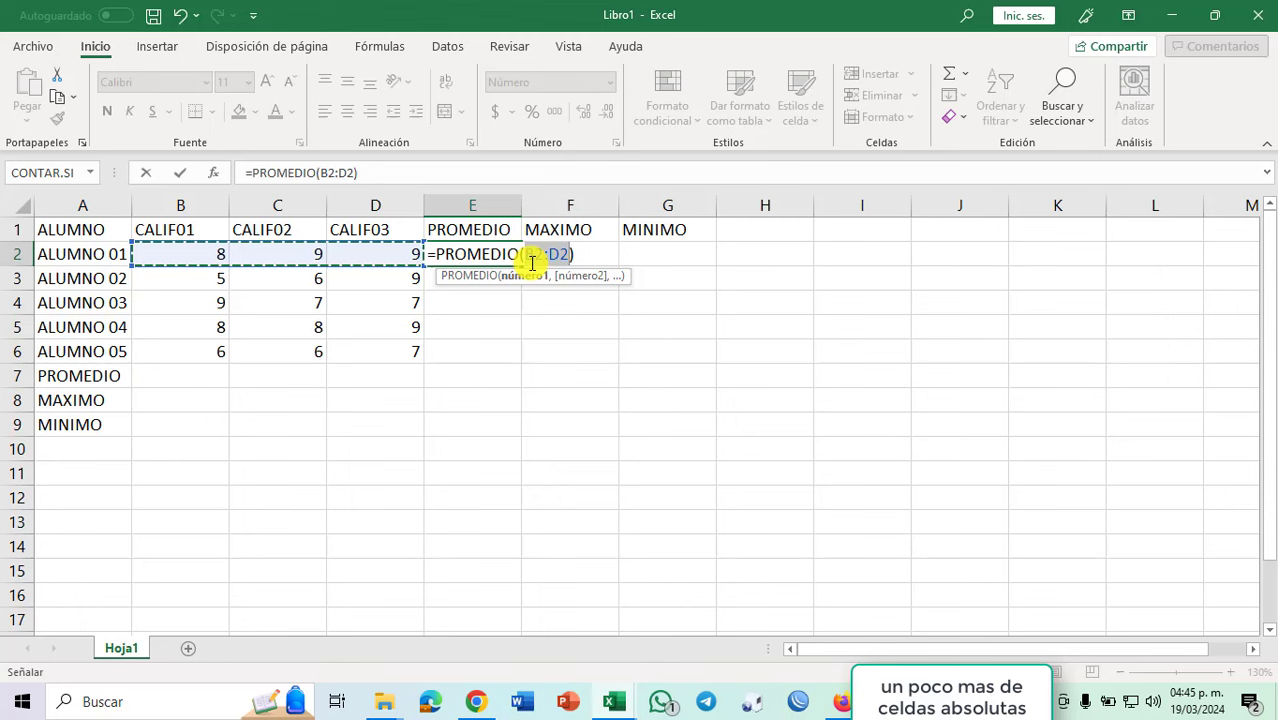
key("Return")
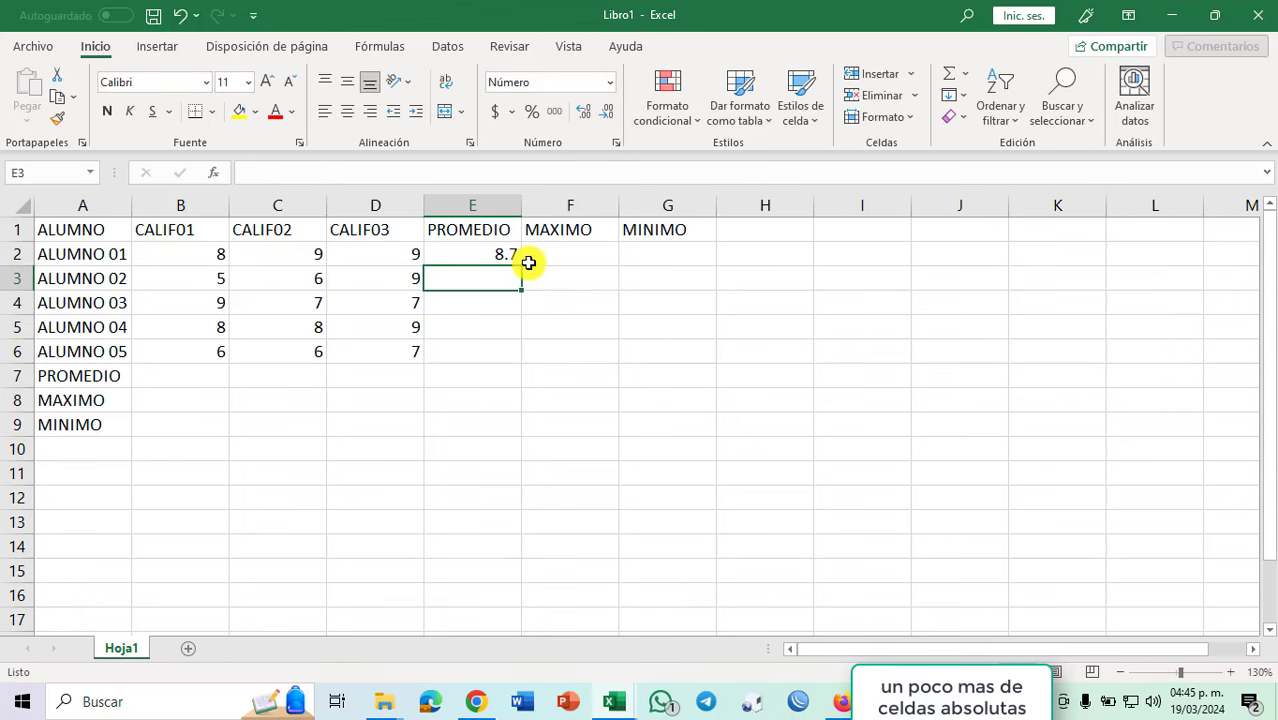
left_click(516, 254)
Copy E2's PROMEDIO formula into E3:E6, giving averages 6.7, 7.7, 8.3 and 6.3.
left_click(60, 98)
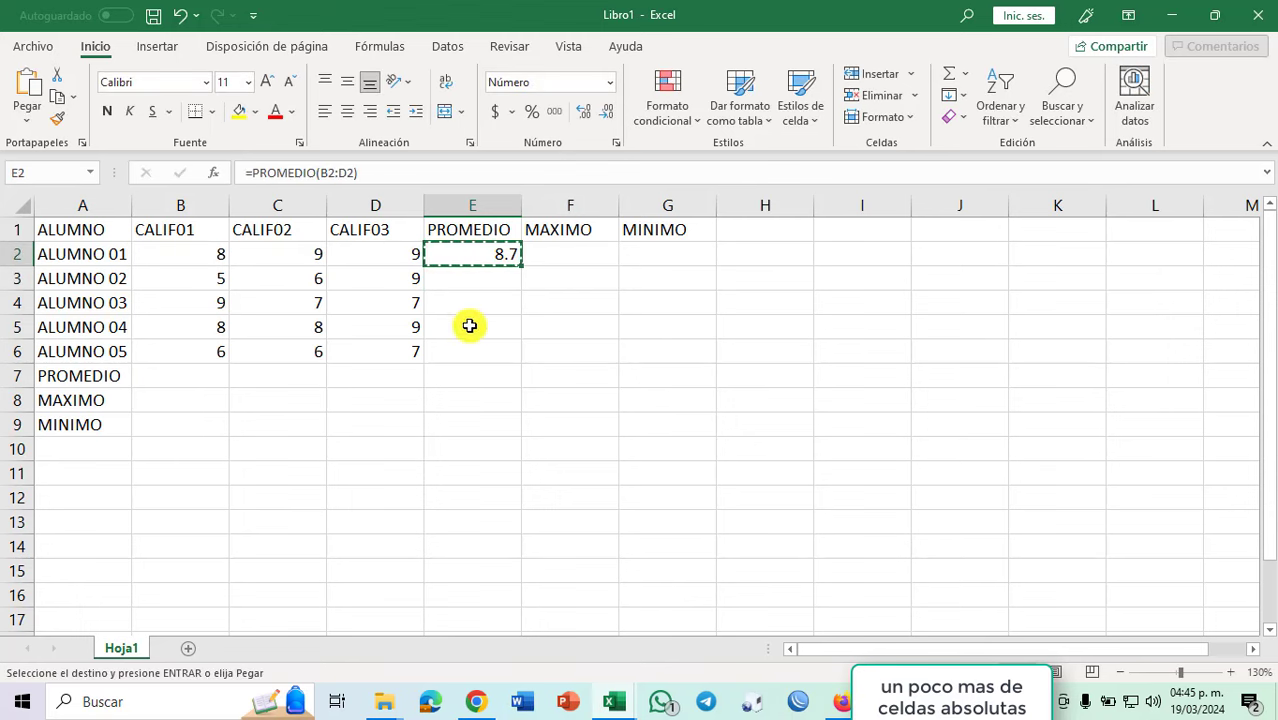
left_click_drag(445, 280, 447, 350)
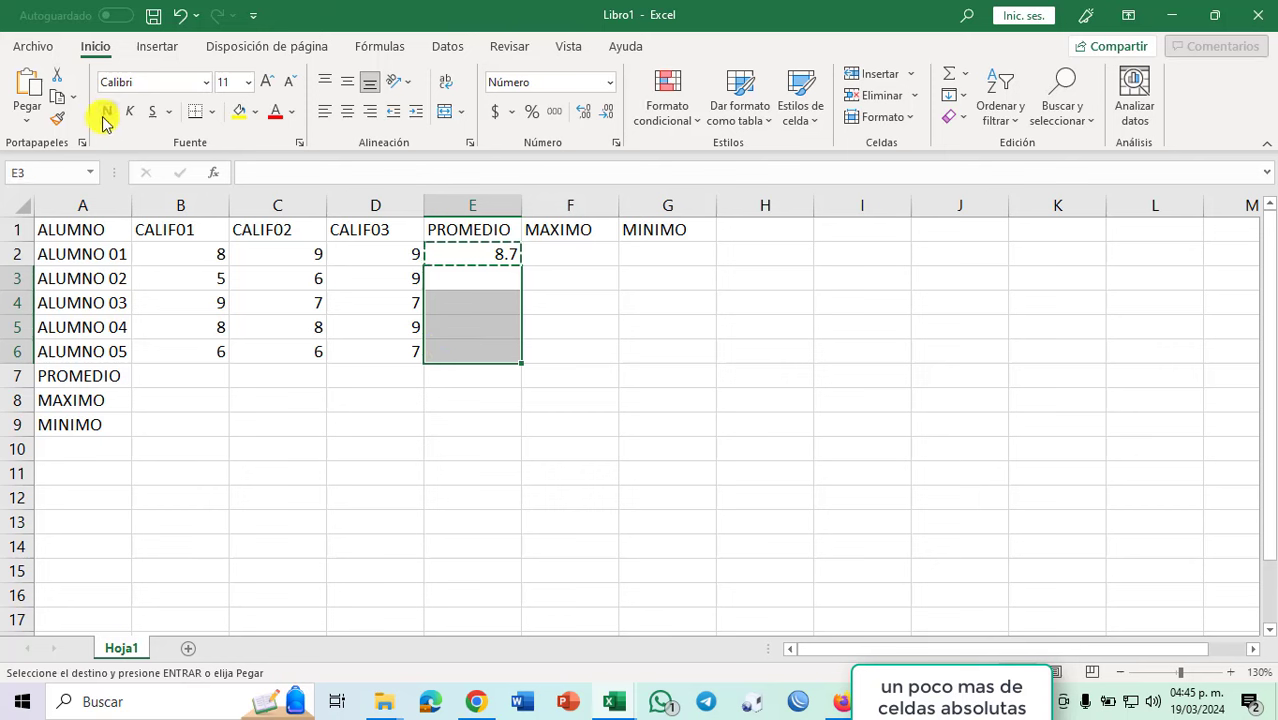
left_click(25, 88)
left_click(451, 282)
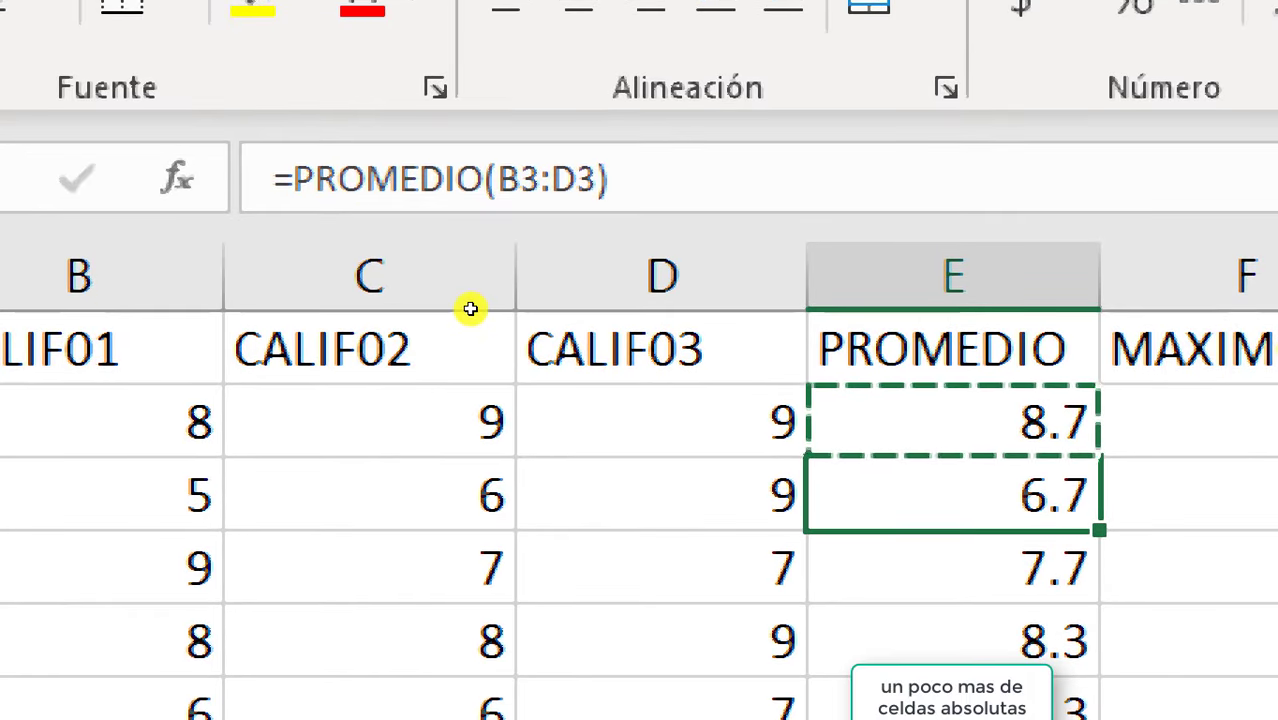
key("Down")
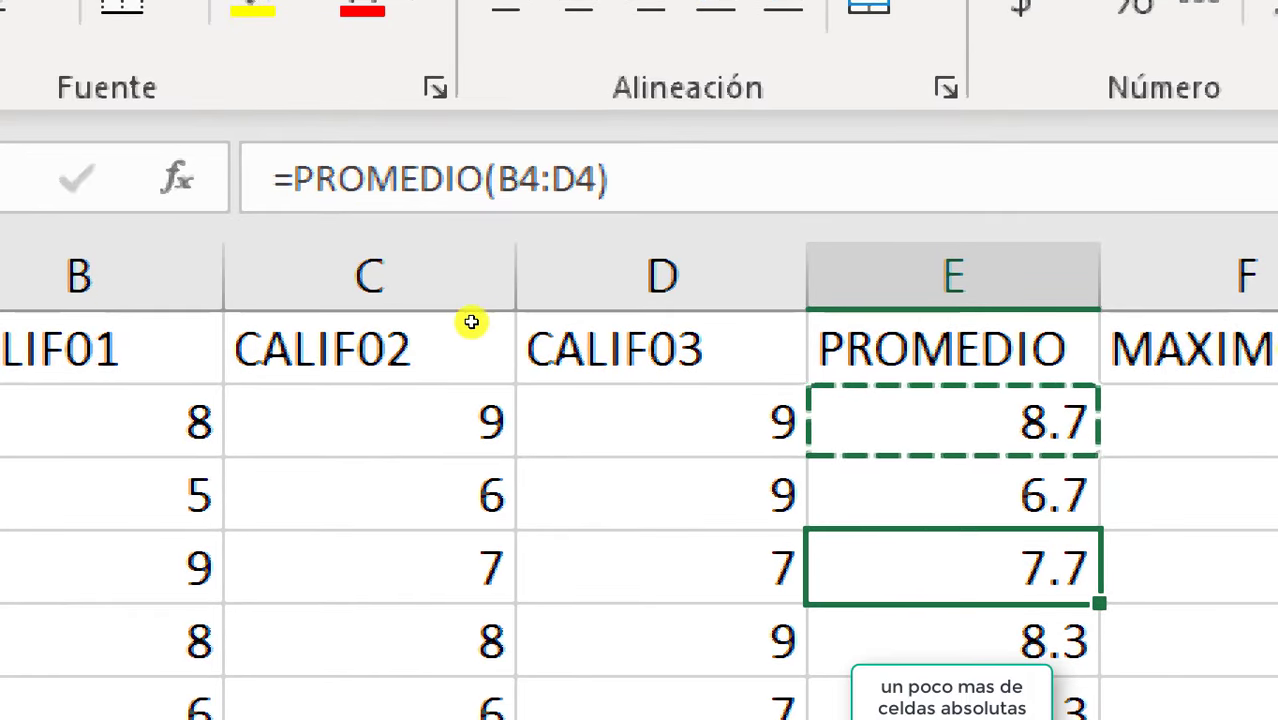
key("Down")
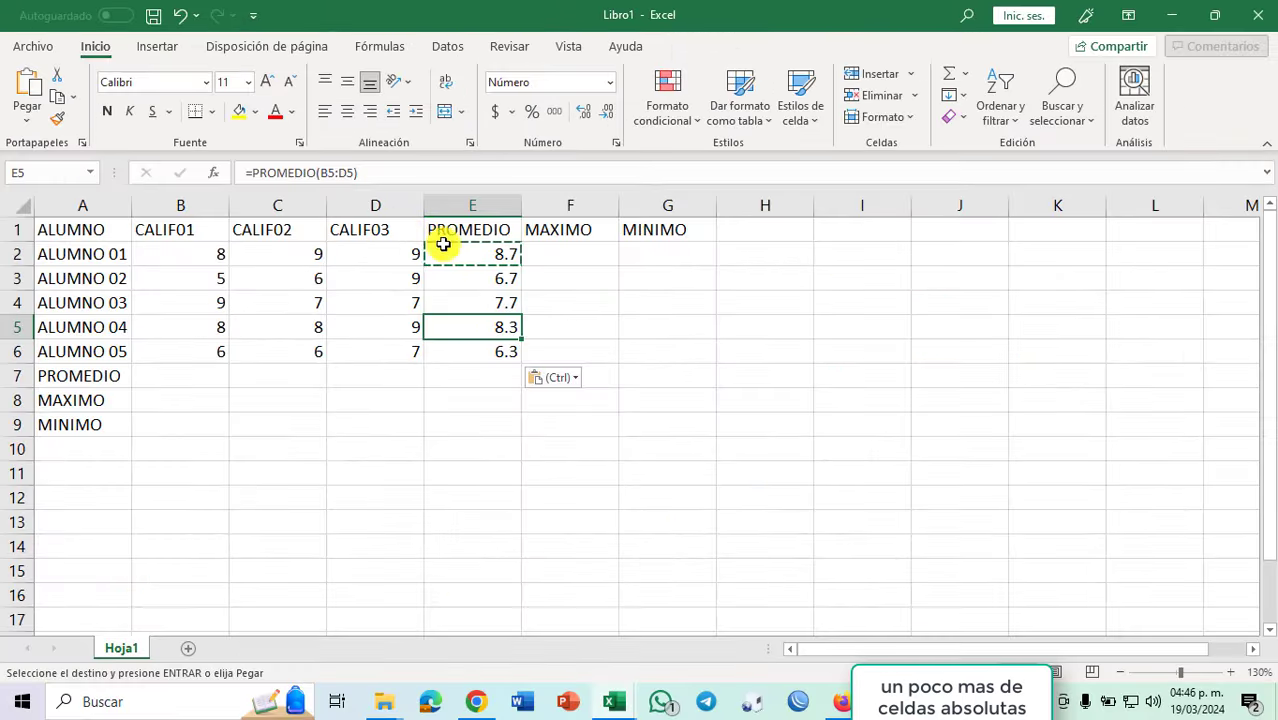
left_click(454, 271)
left_click_drag(454, 271, 456, 342)
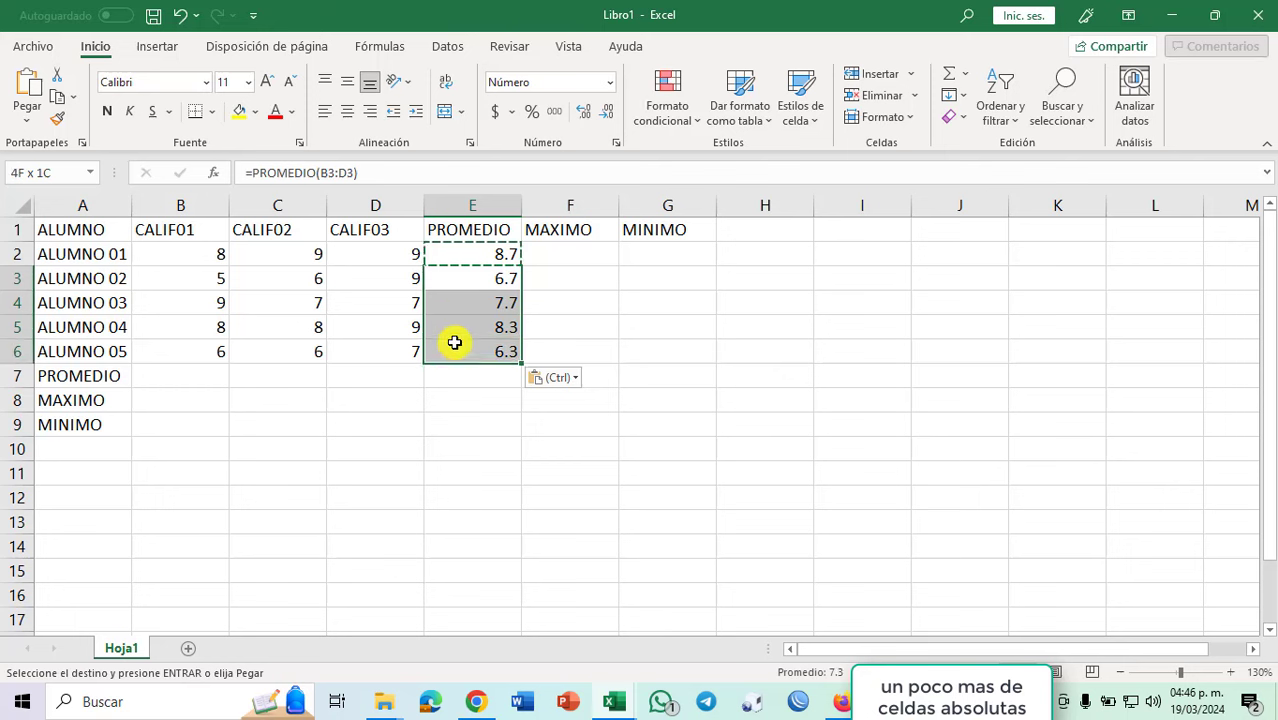
key("Return")
left_click(482, 254)
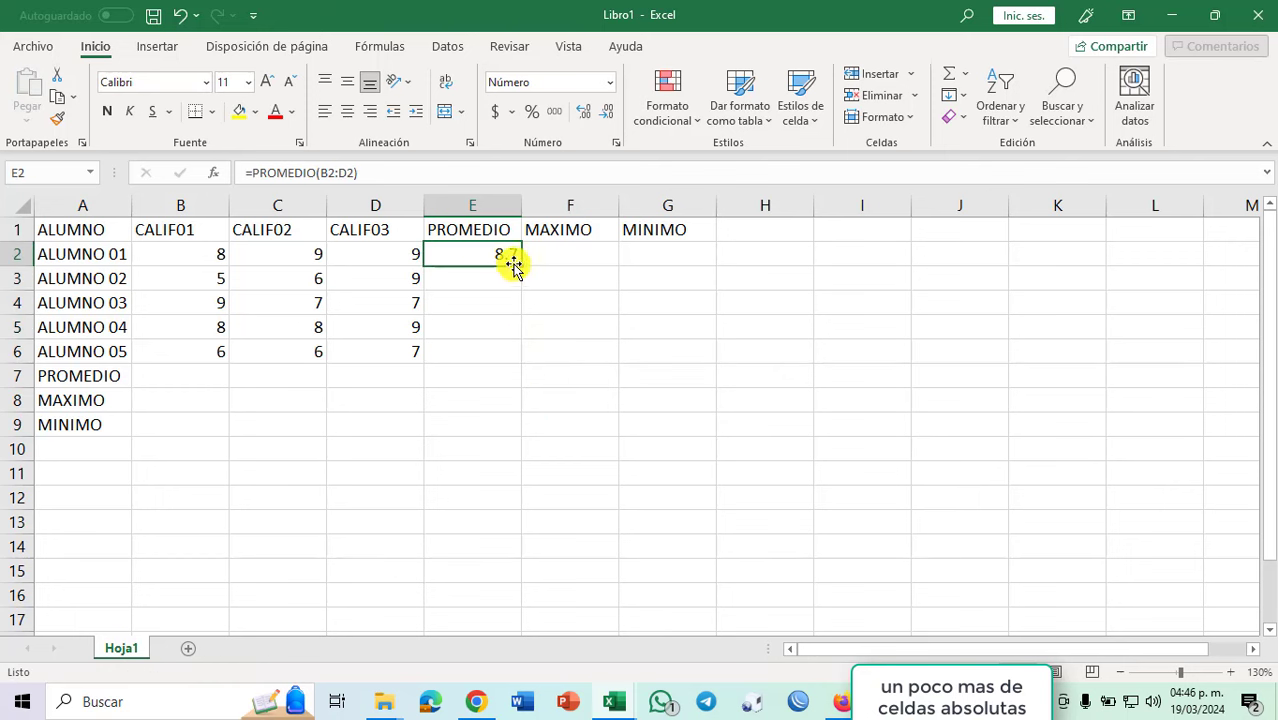
left_click_drag(519, 265, 514, 357)
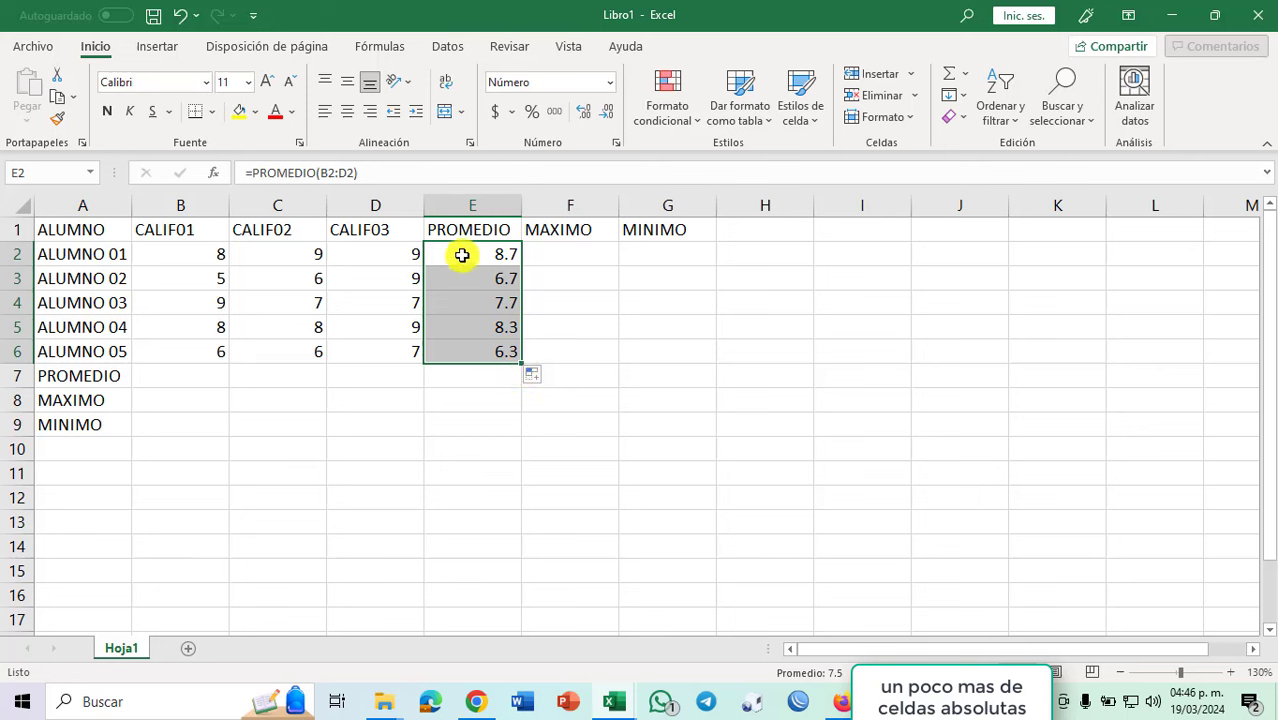
Delete columns F:G (MAXIMO, MINIMO) and start typing the ESTATUS heading in F1.
left_click_drag(562, 210, 632, 209)
right_click(632, 209)
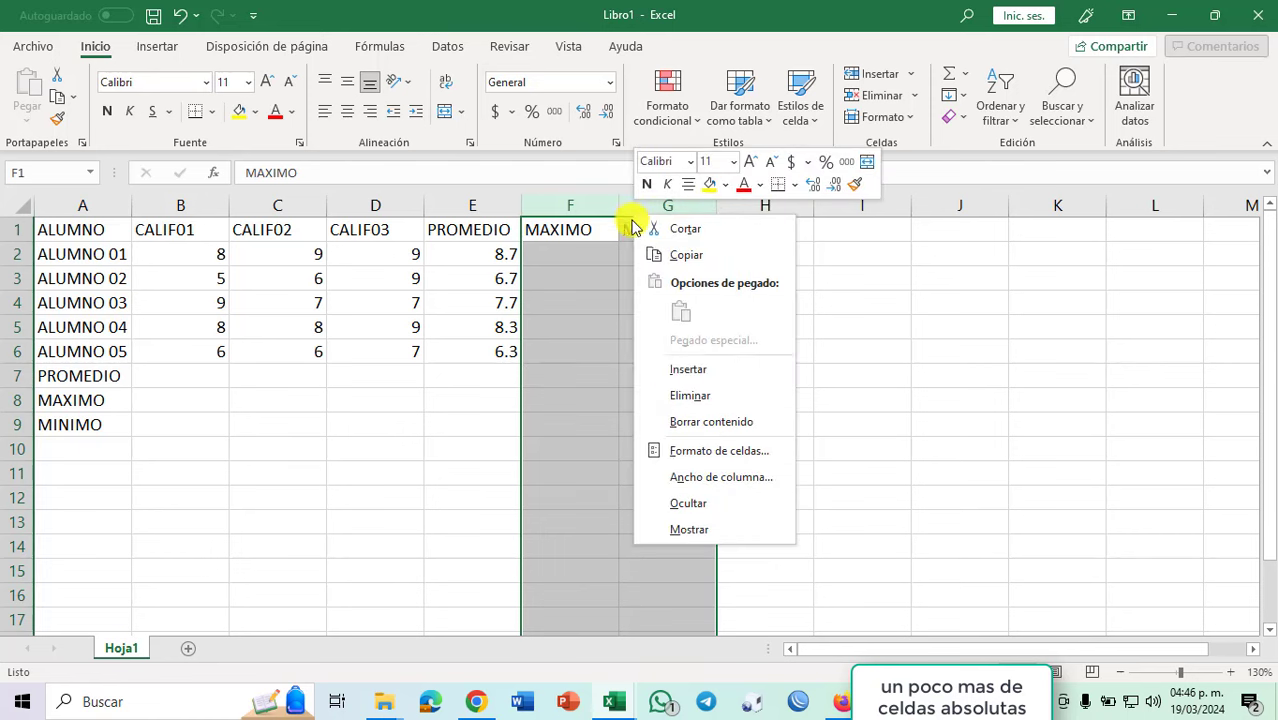
left_click(660, 393)
left_click(636, 362)
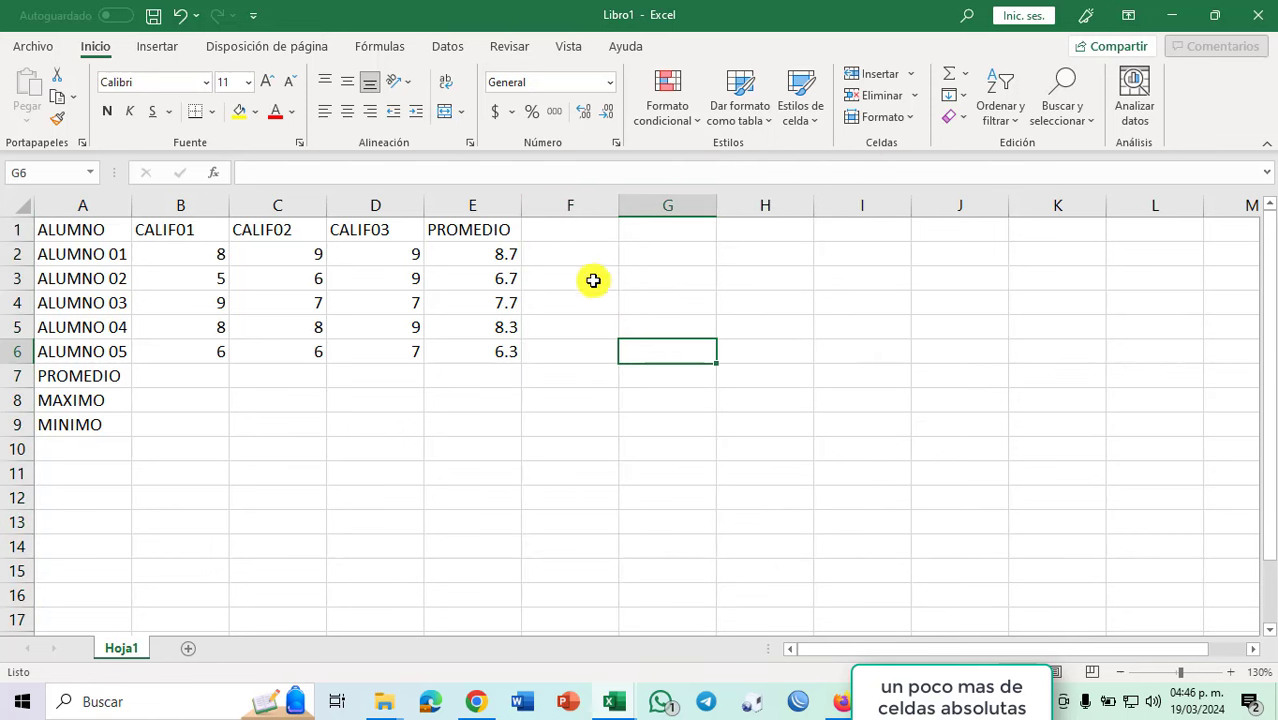
left_click(594, 227)
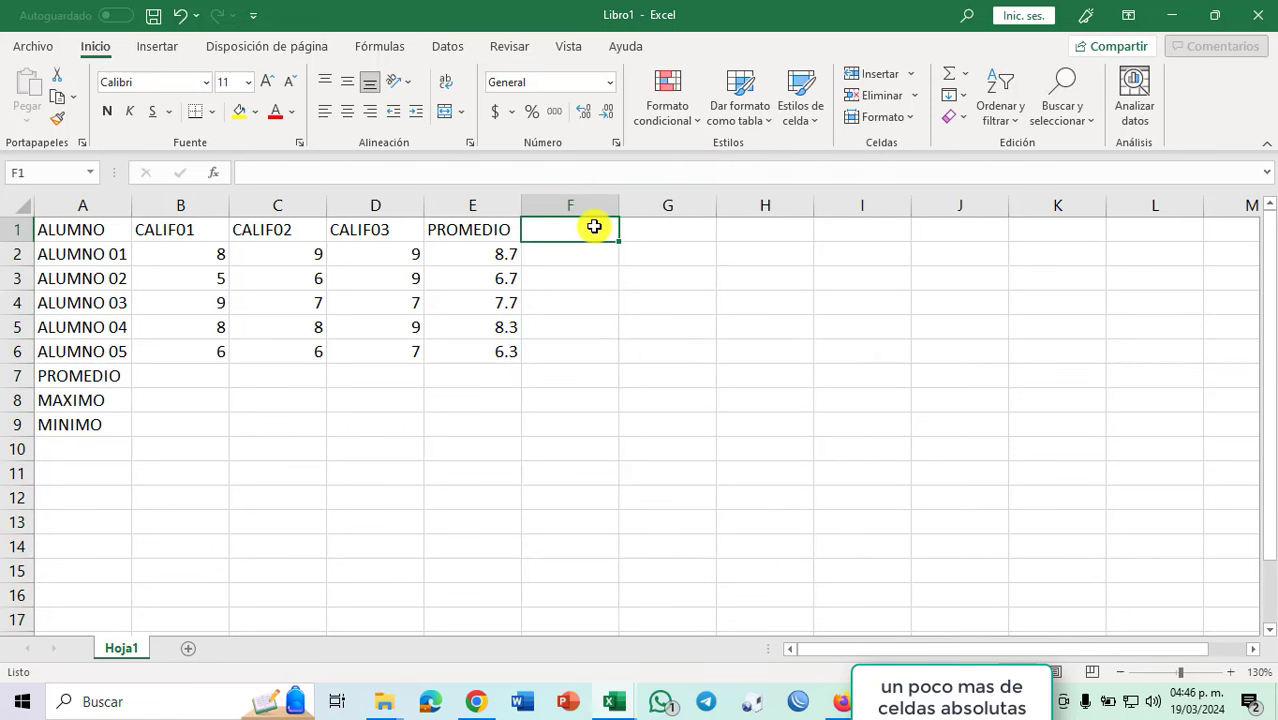
type("e")
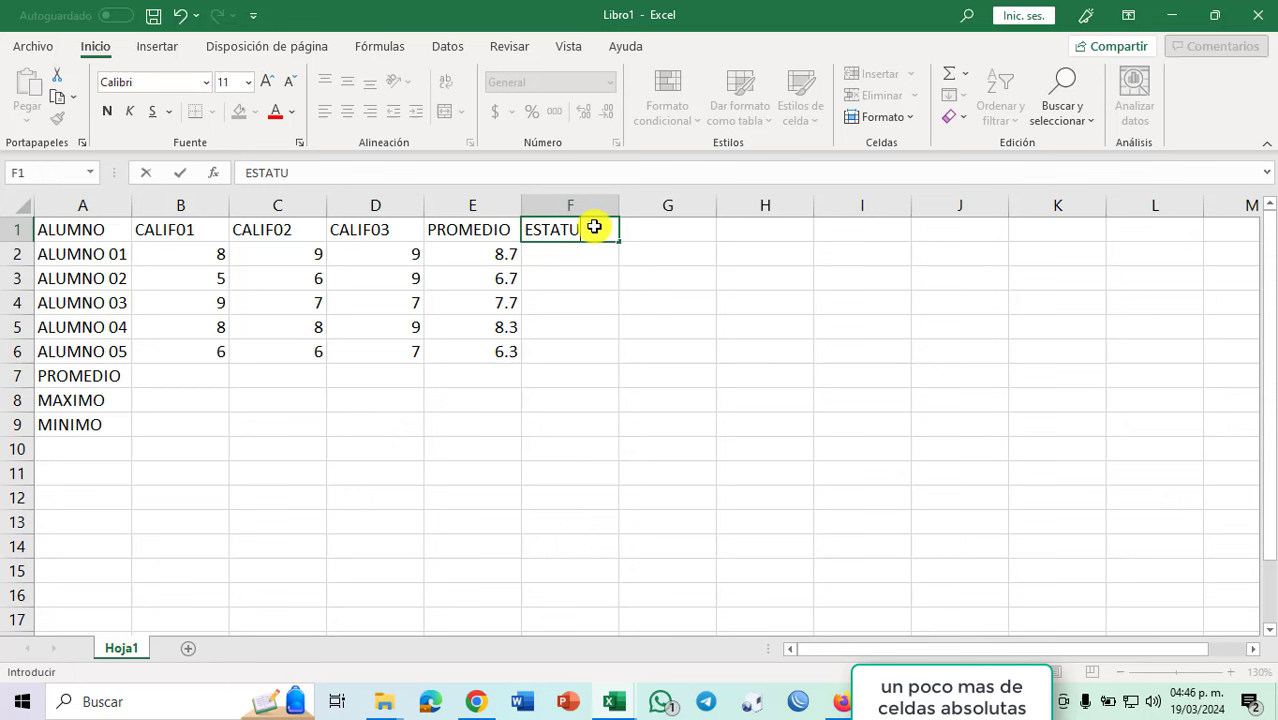
Replace the A7:A9 labels with 'CALIFACION APROBATORIA:' in A8 and the passing grade 7 in C8.
left_click_drag(52, 376, 54, 425)
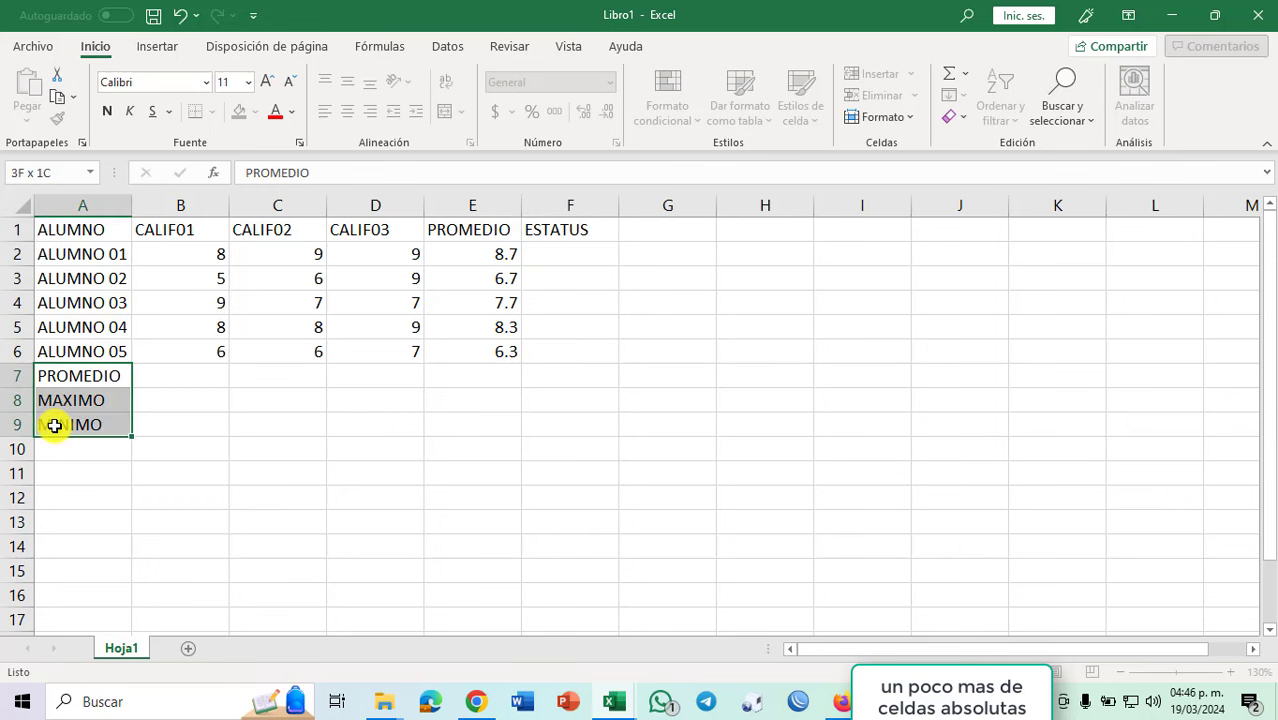
key("Delete")
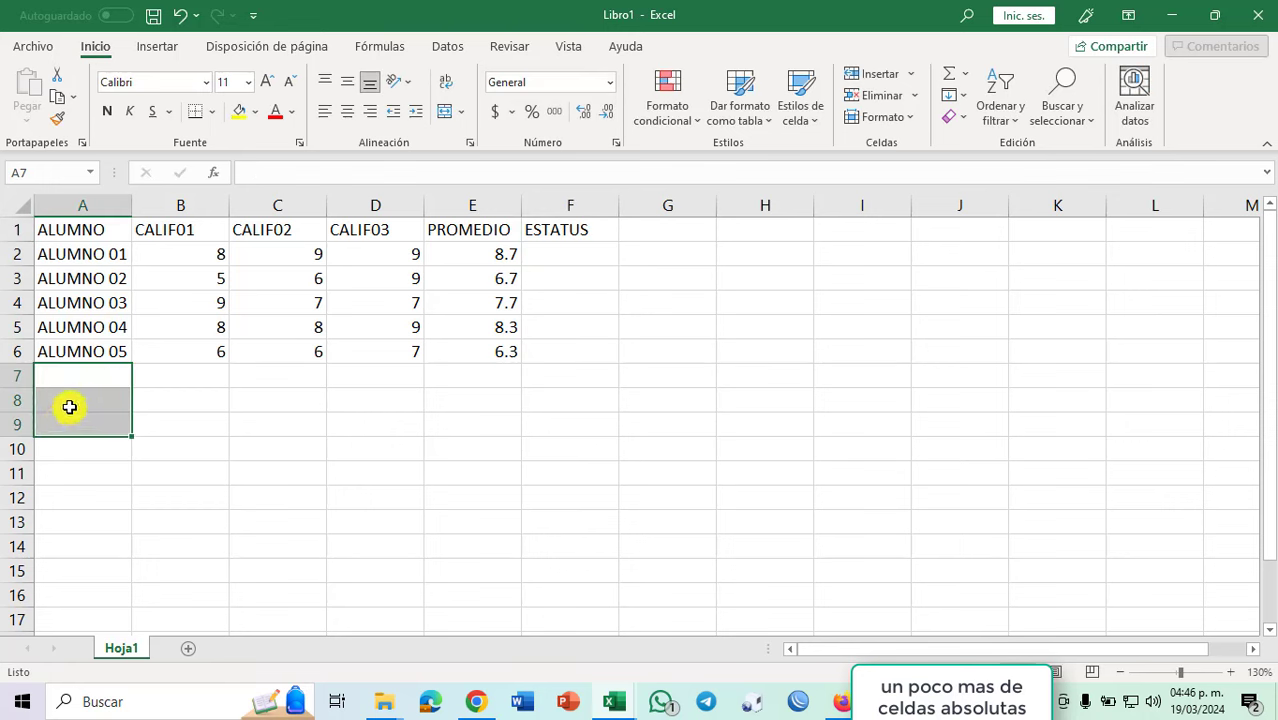
left_click(69, 405)
type("c")
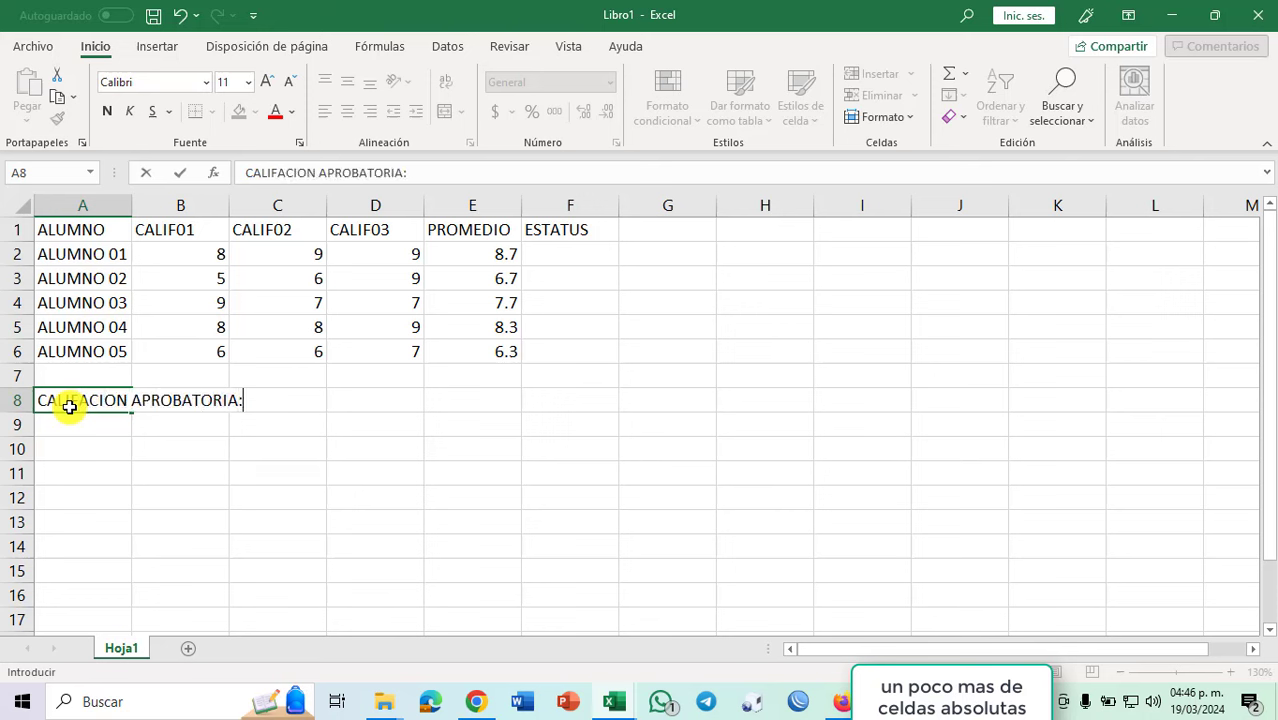
key("Tab")
key("Right")
key("Right")
key("Left")
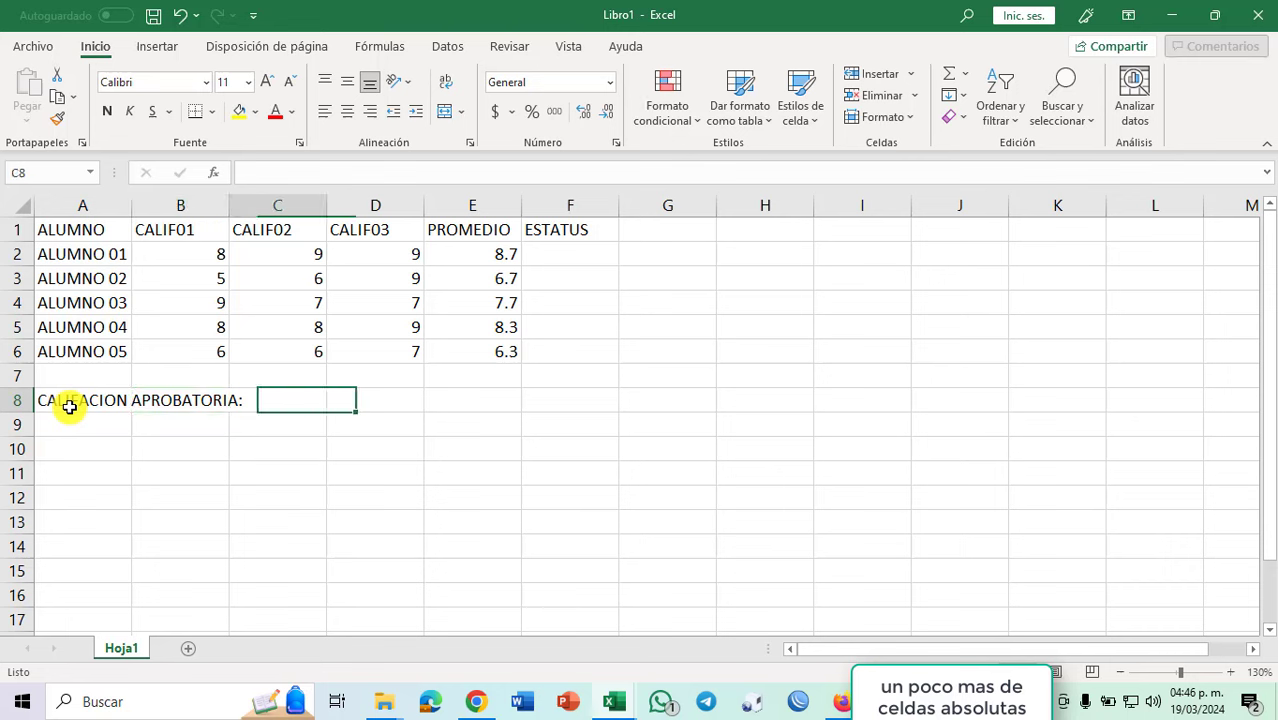
type("7")
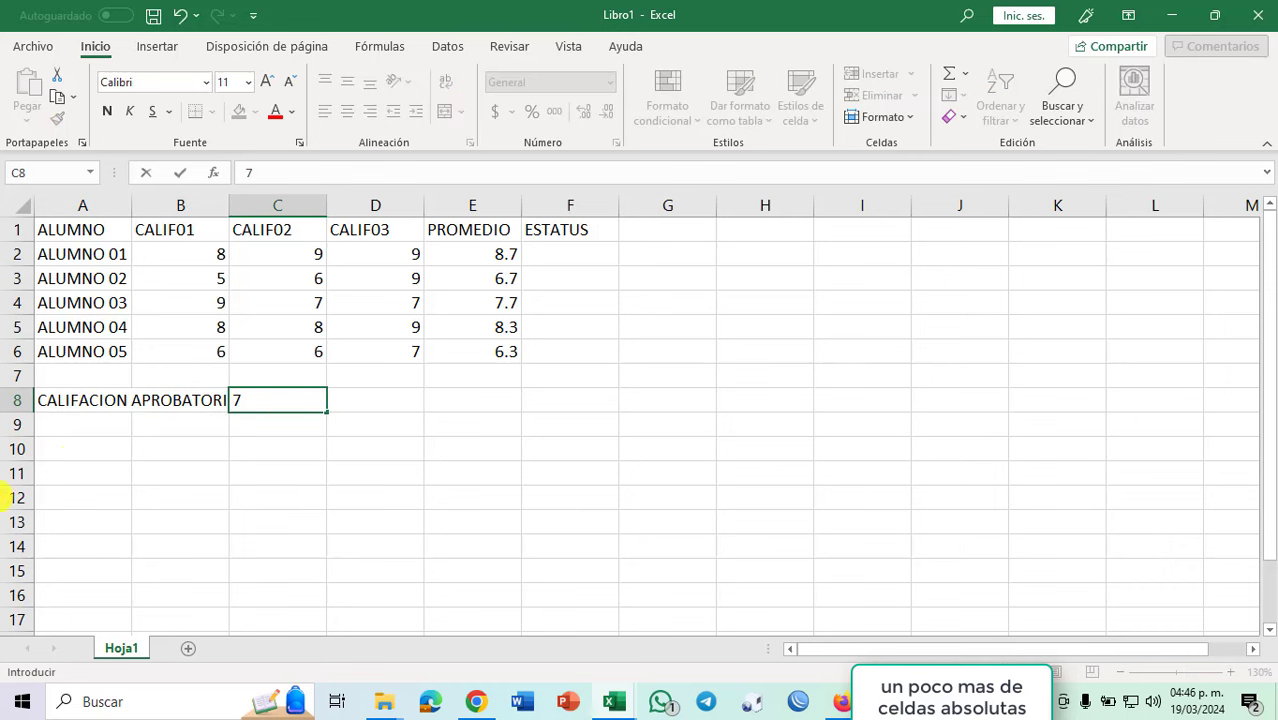
Merge and centre the label across A8:B8 and widen columns A and B to fit.
double_click(76, 402)
left_click_drag(78, 402, 213, 402)
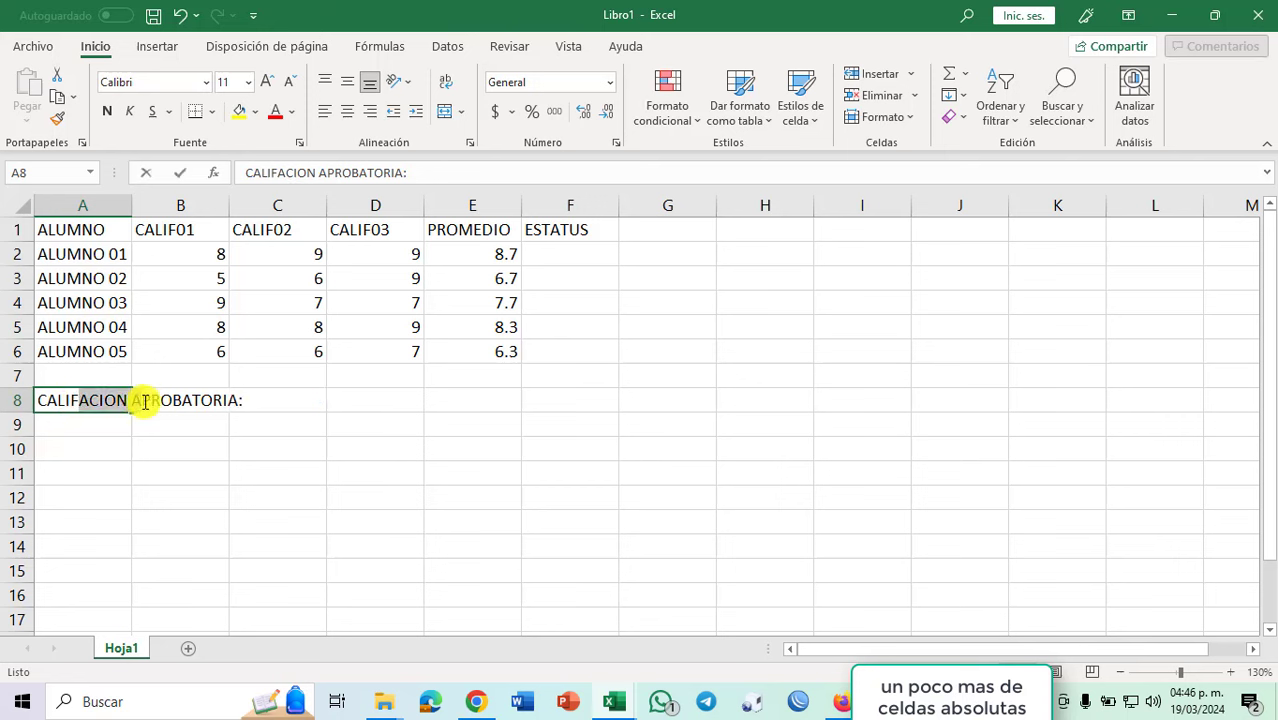
left_click(202, 445)
left_click_drag(100, 400, 177, 400)
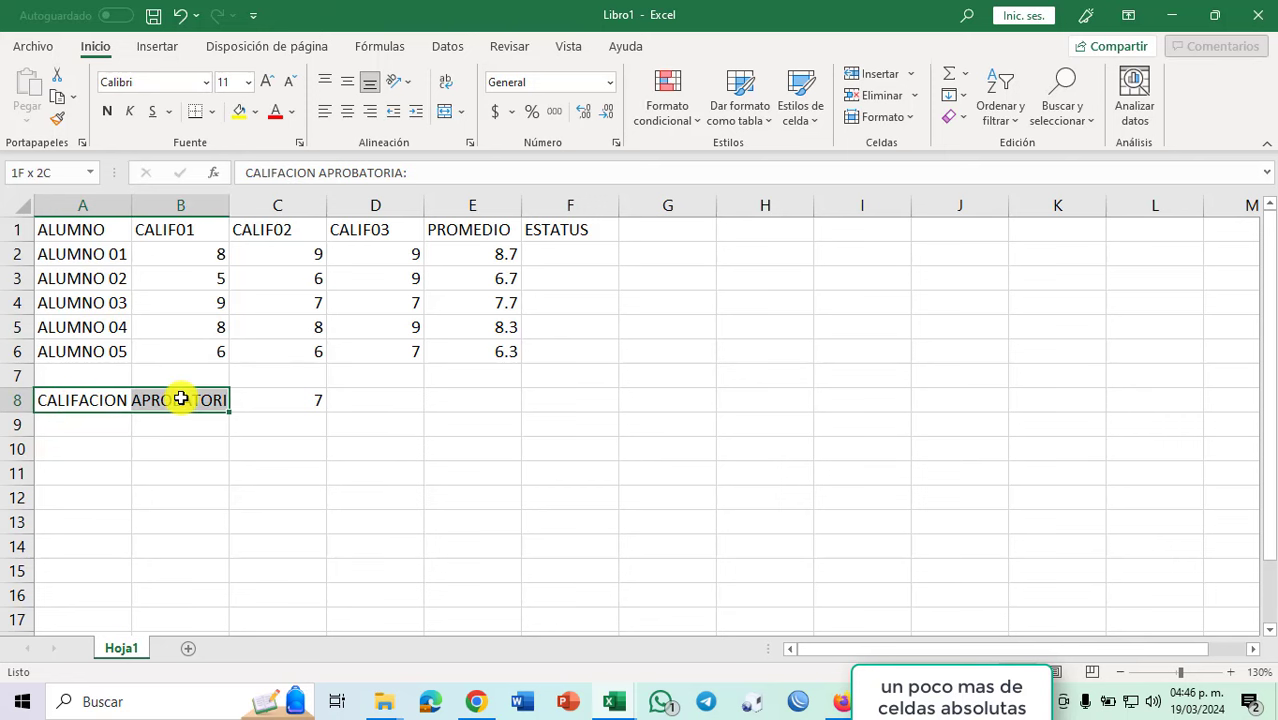
left_click(444, 111)
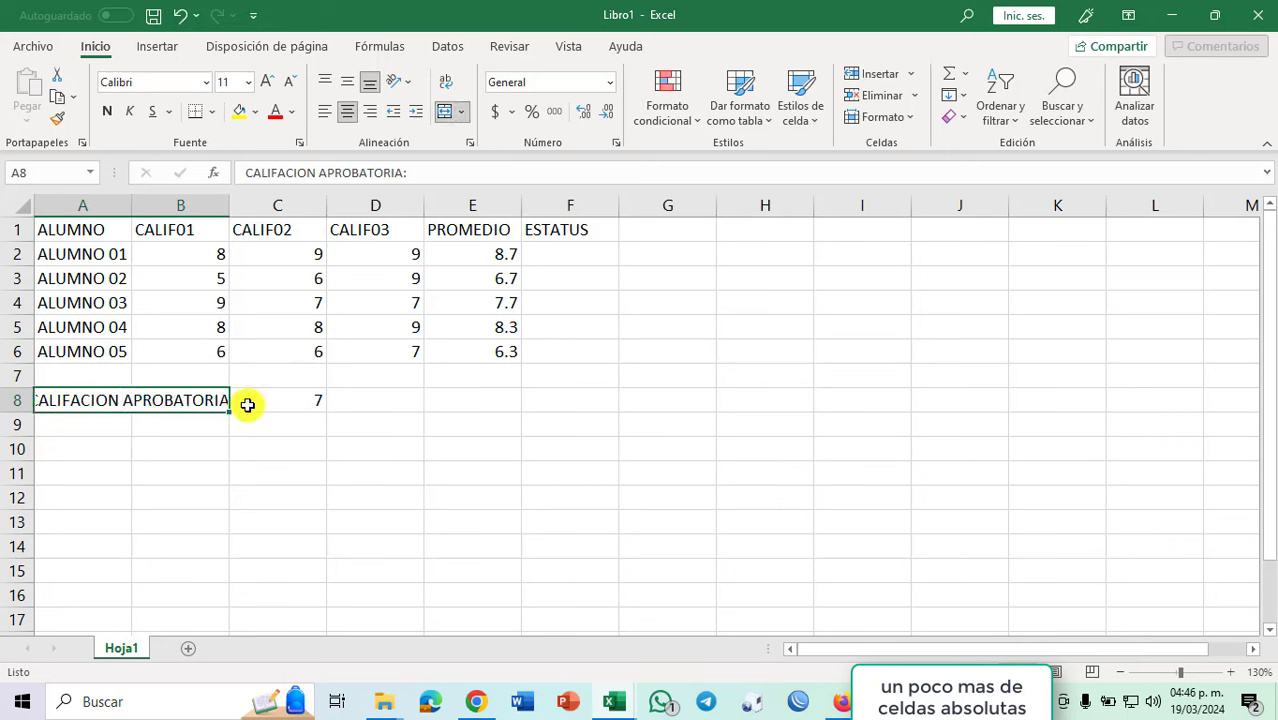
left_click(248, 402)
left_click_drag(231, 212, 234, 208)
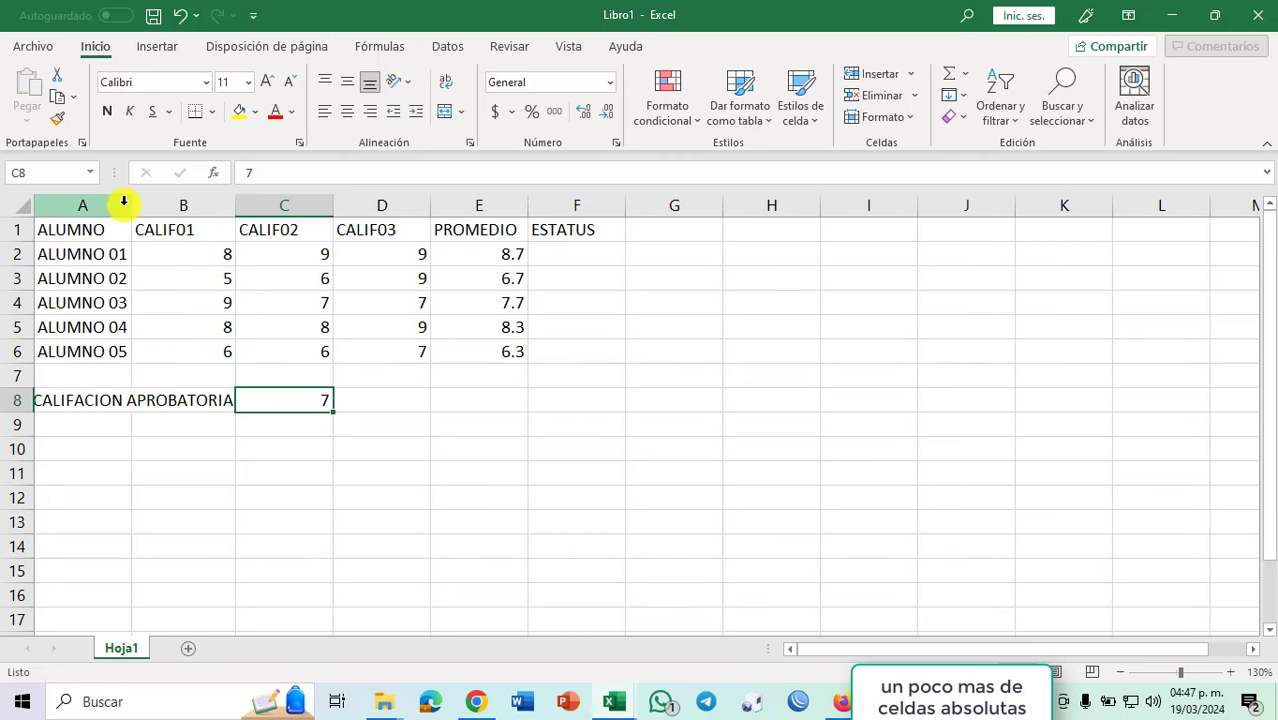
left_click_drag(131, 205, 158, 205)
left_click(568, 250)
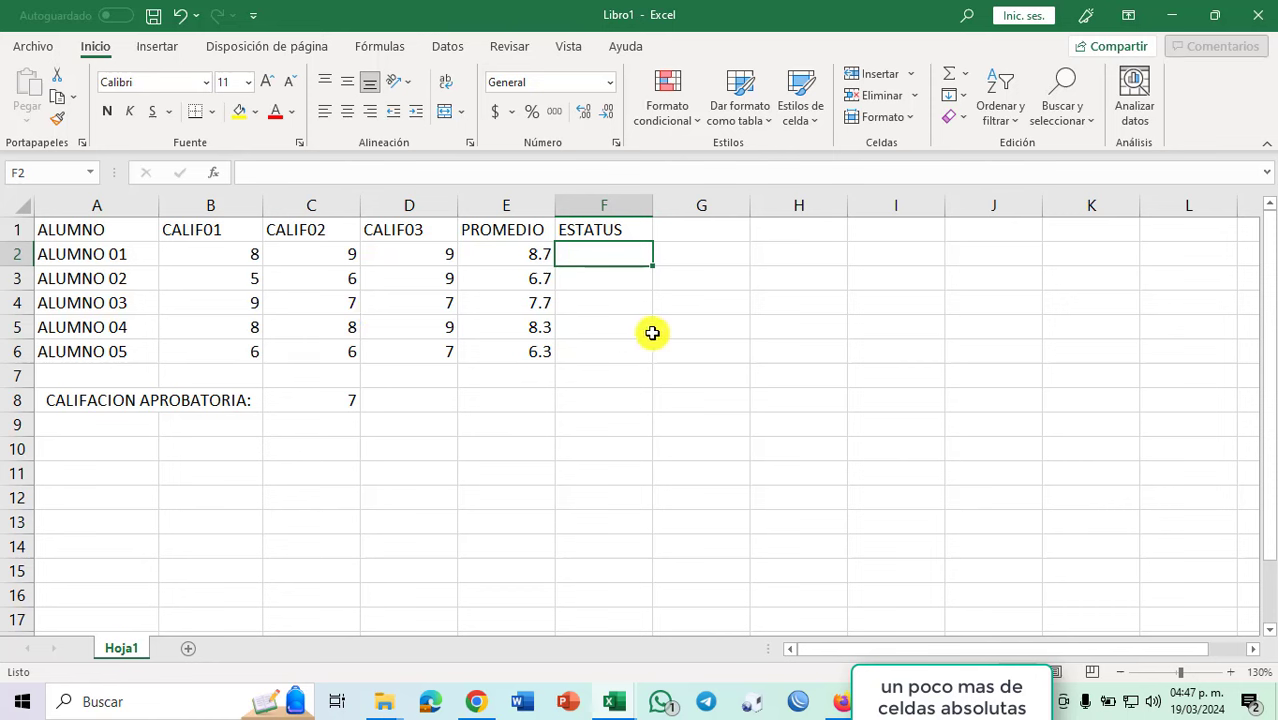
Insert the logical SI function into F2.
left_click(213, 173)
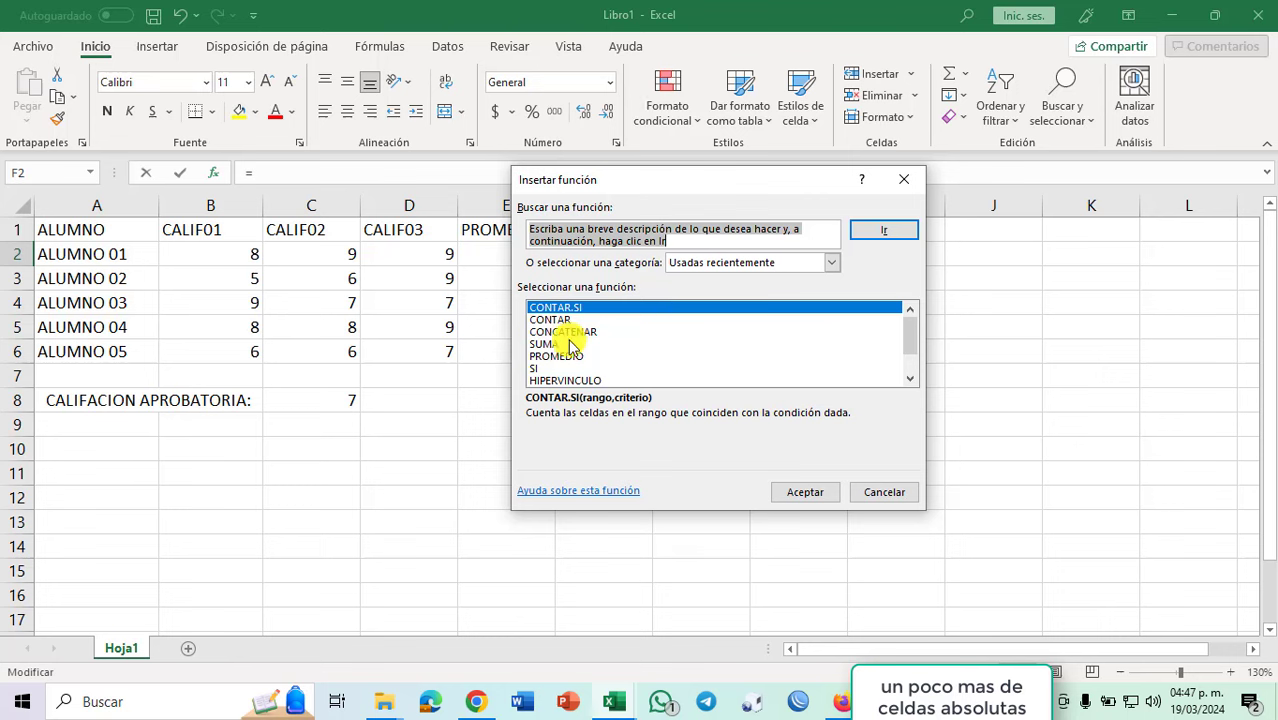
left_click(542, 369)
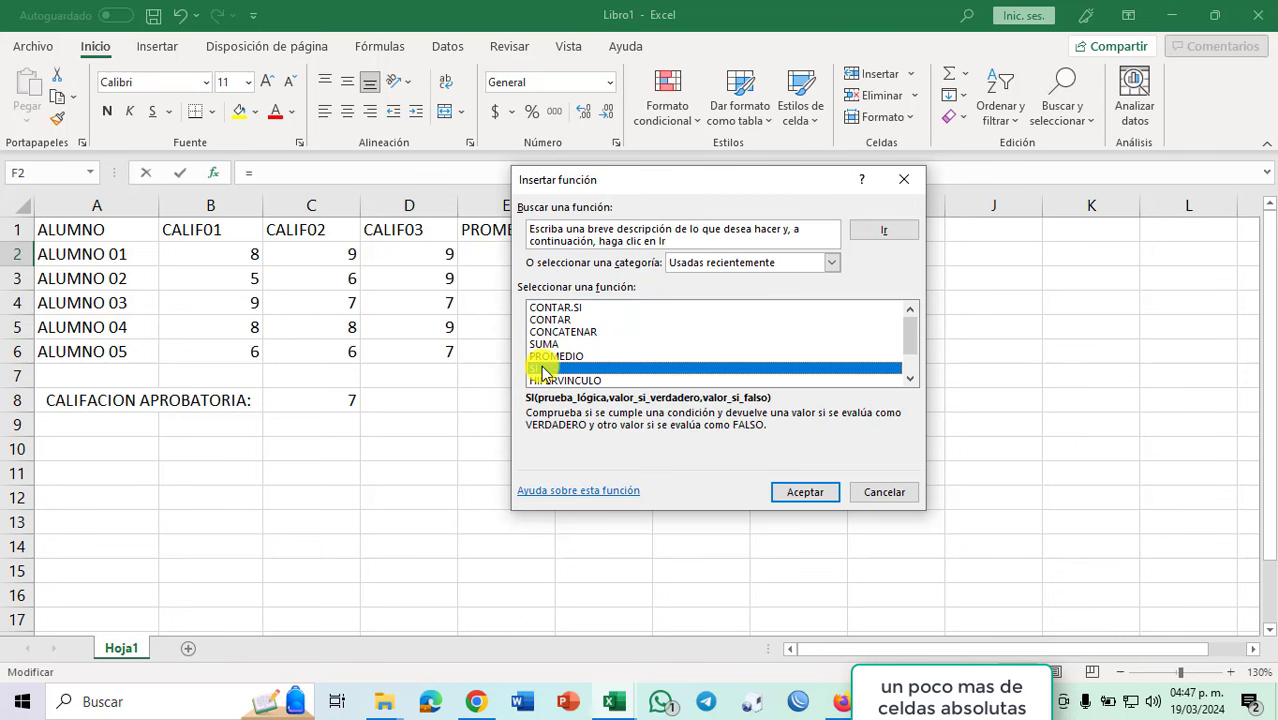
left_click(831, 262)
left_click(780, 389)
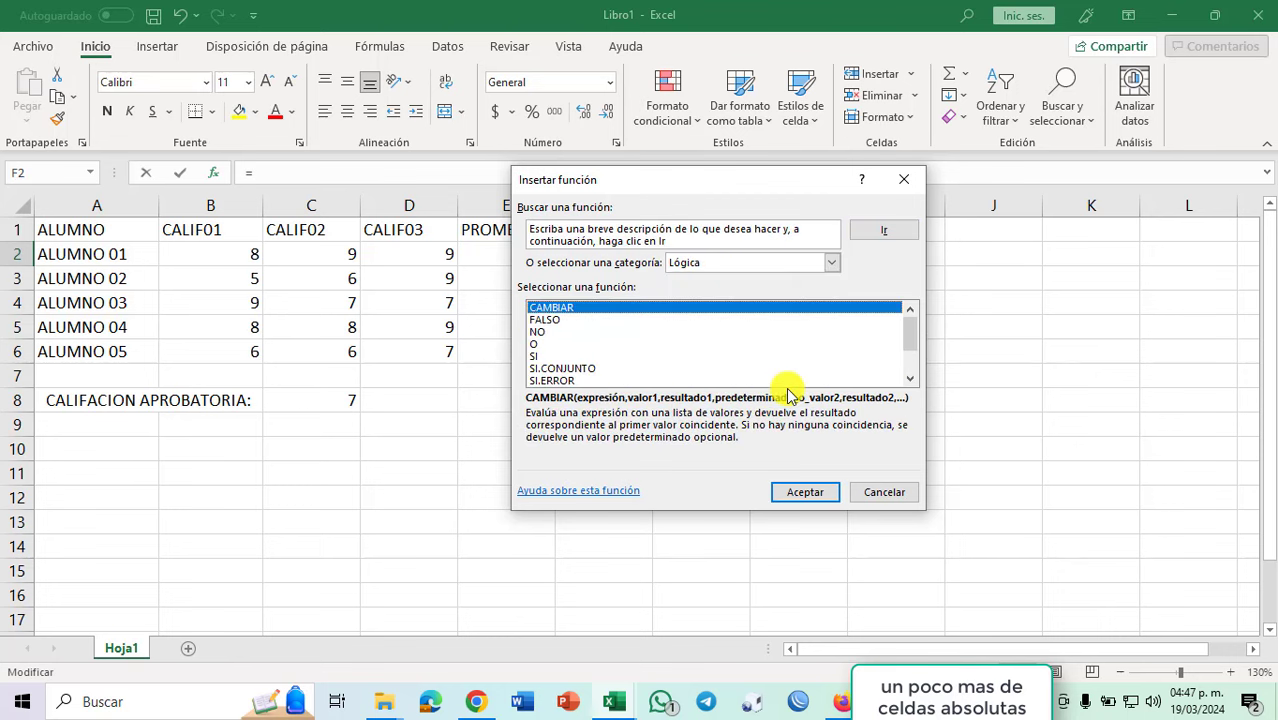
left_click(540, 356)
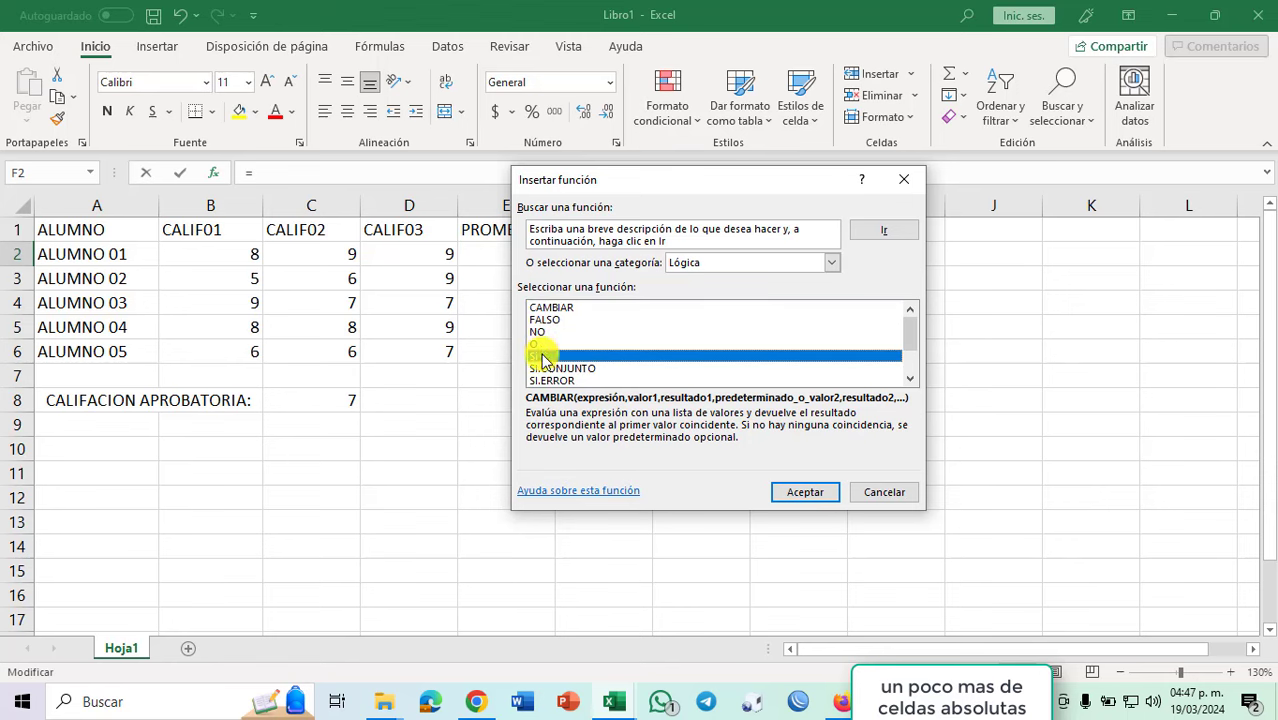
left_click(800, 492)
left_click_drag(731, 221, 966, 300)
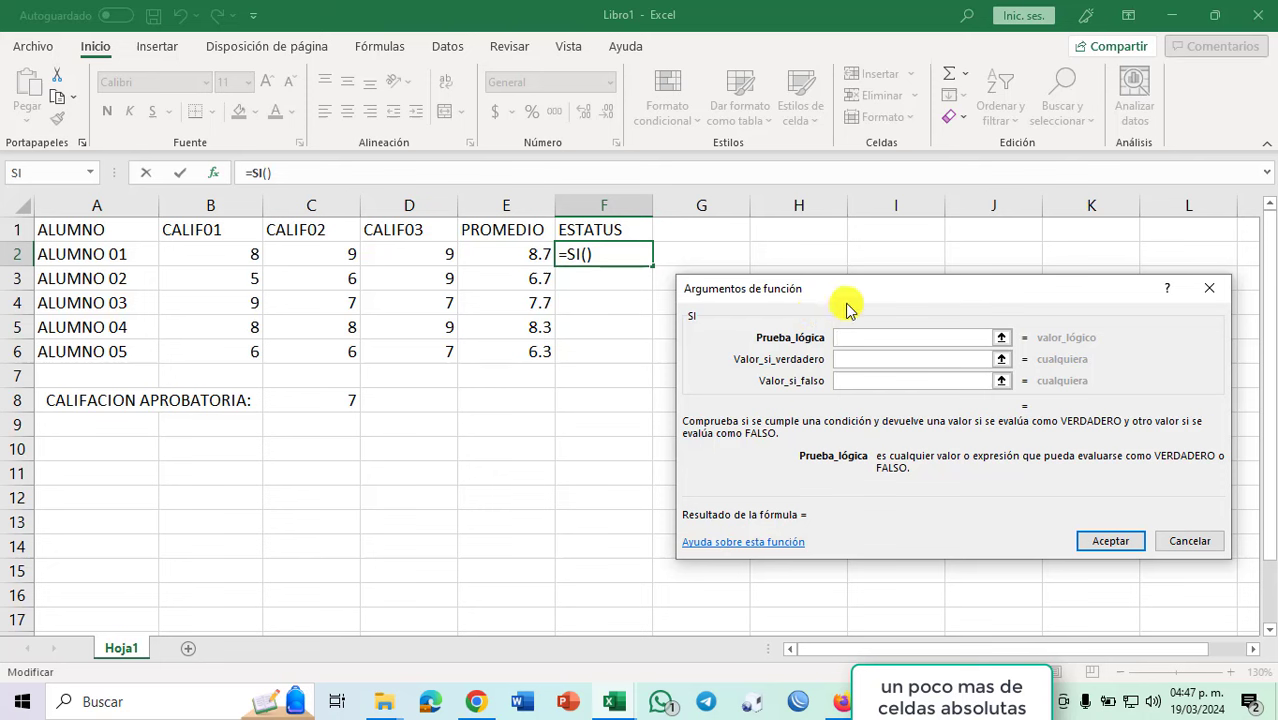
Set the SI test to E2>7, returning APROBADO if true and REPROBADO if false.
left_click(533, 254)
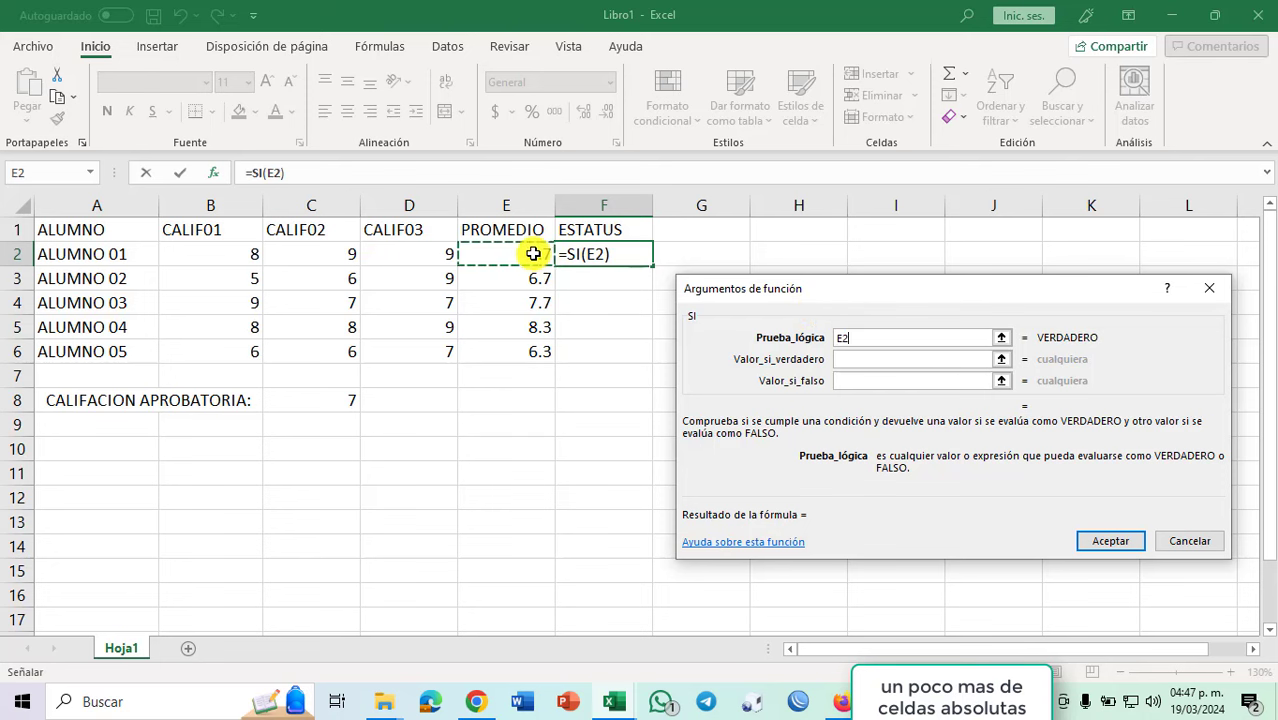
type(">")
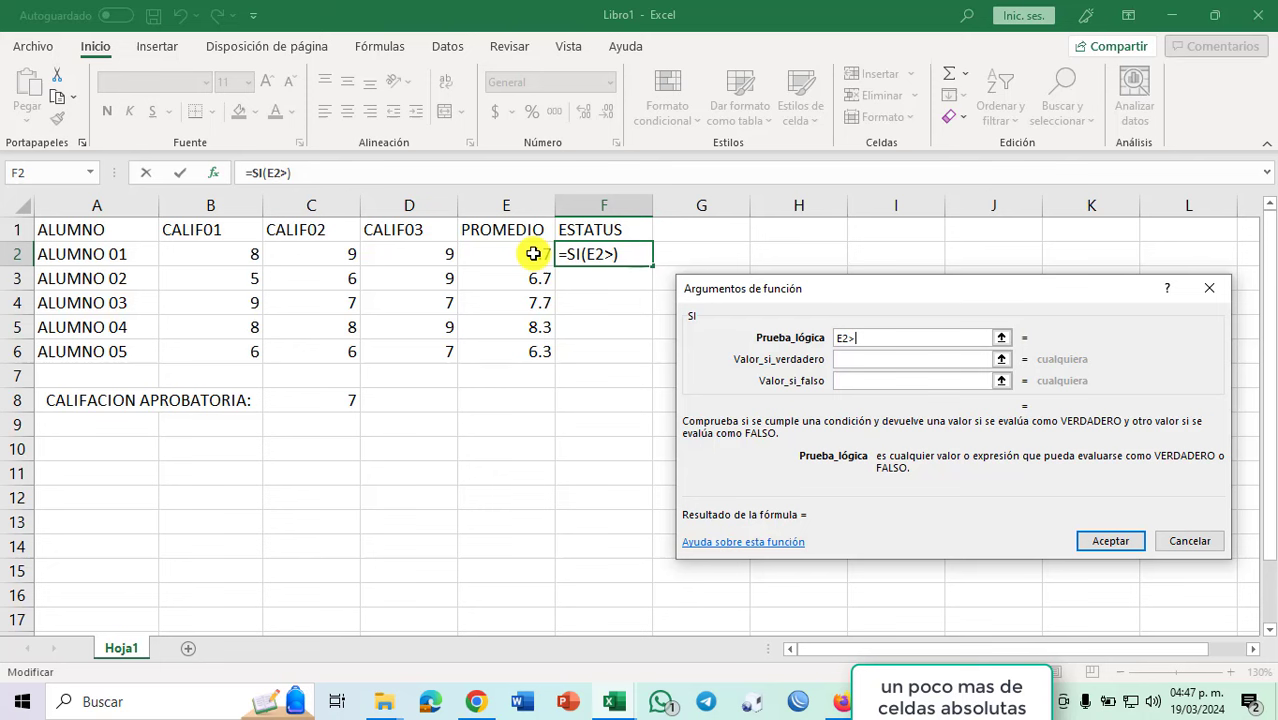
type("7")
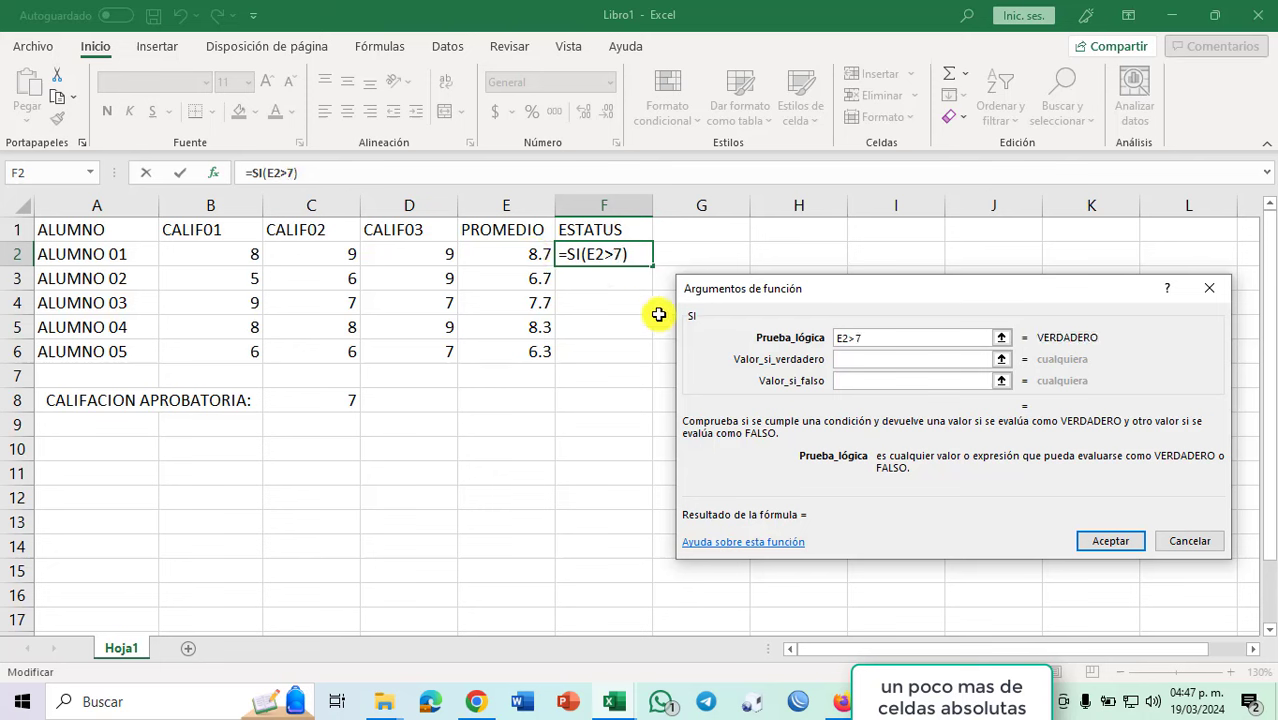
left_click(857, 362)
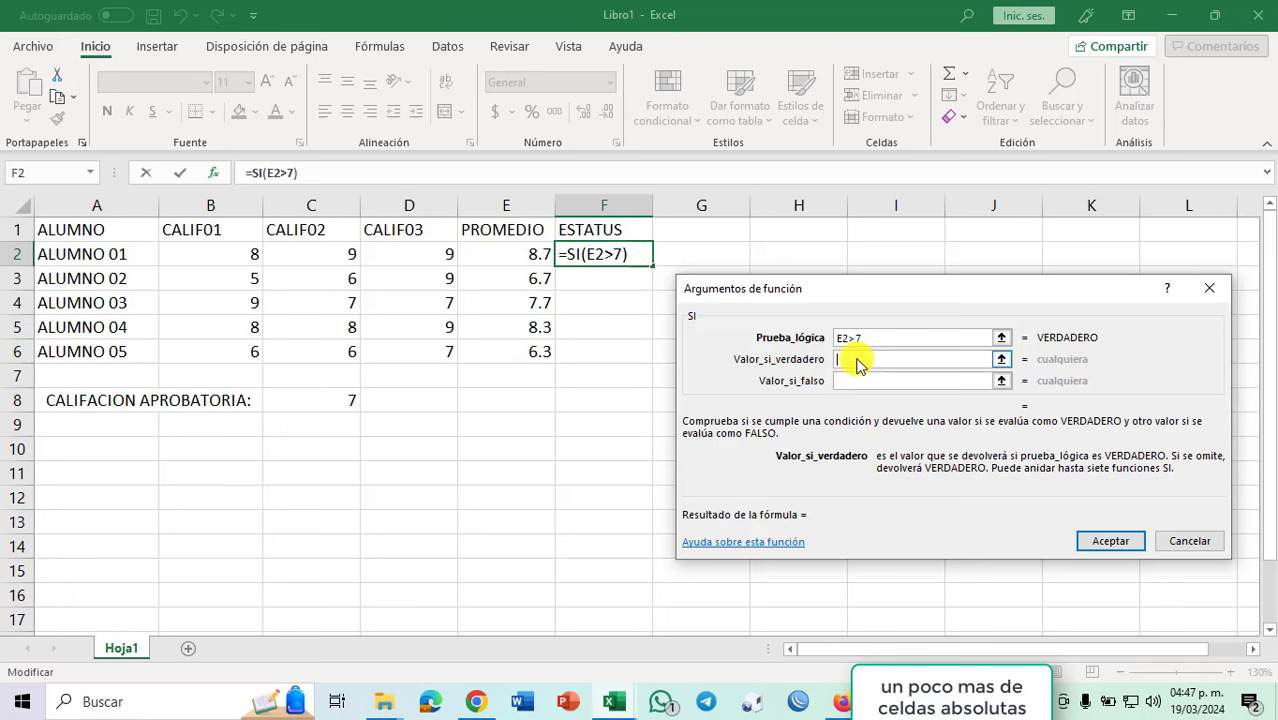
type("APRO")
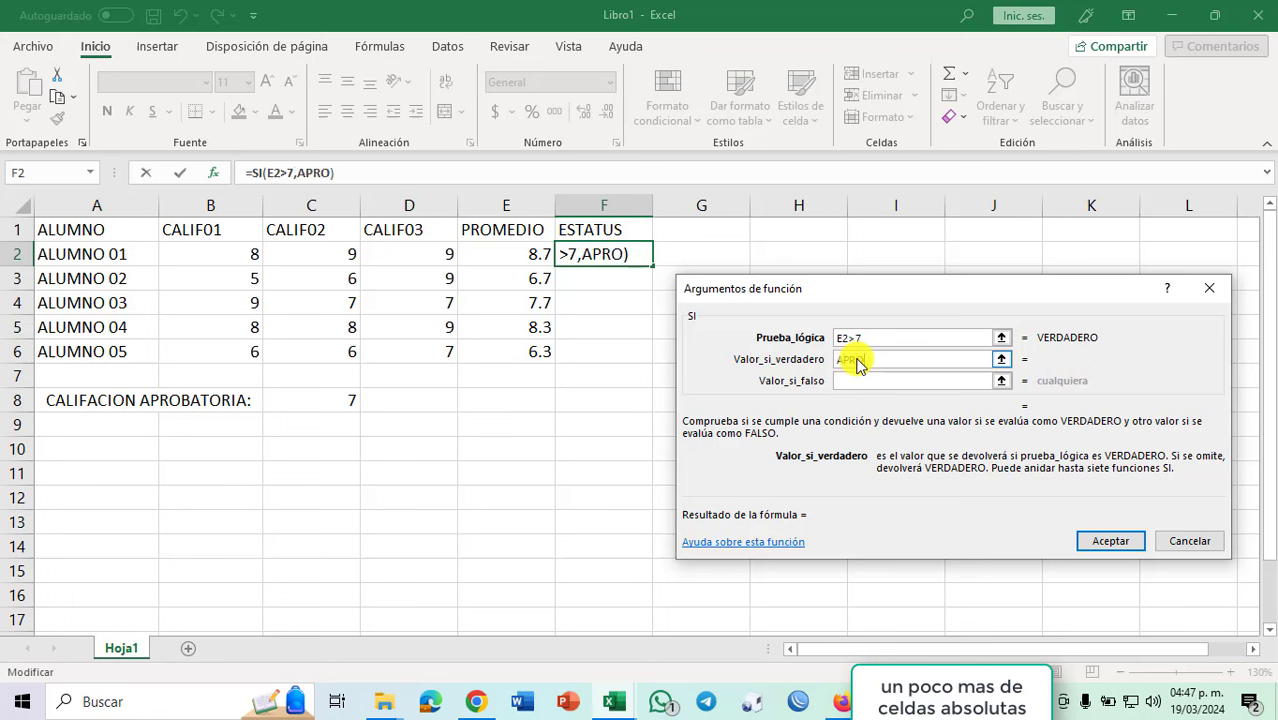
type("BAD")
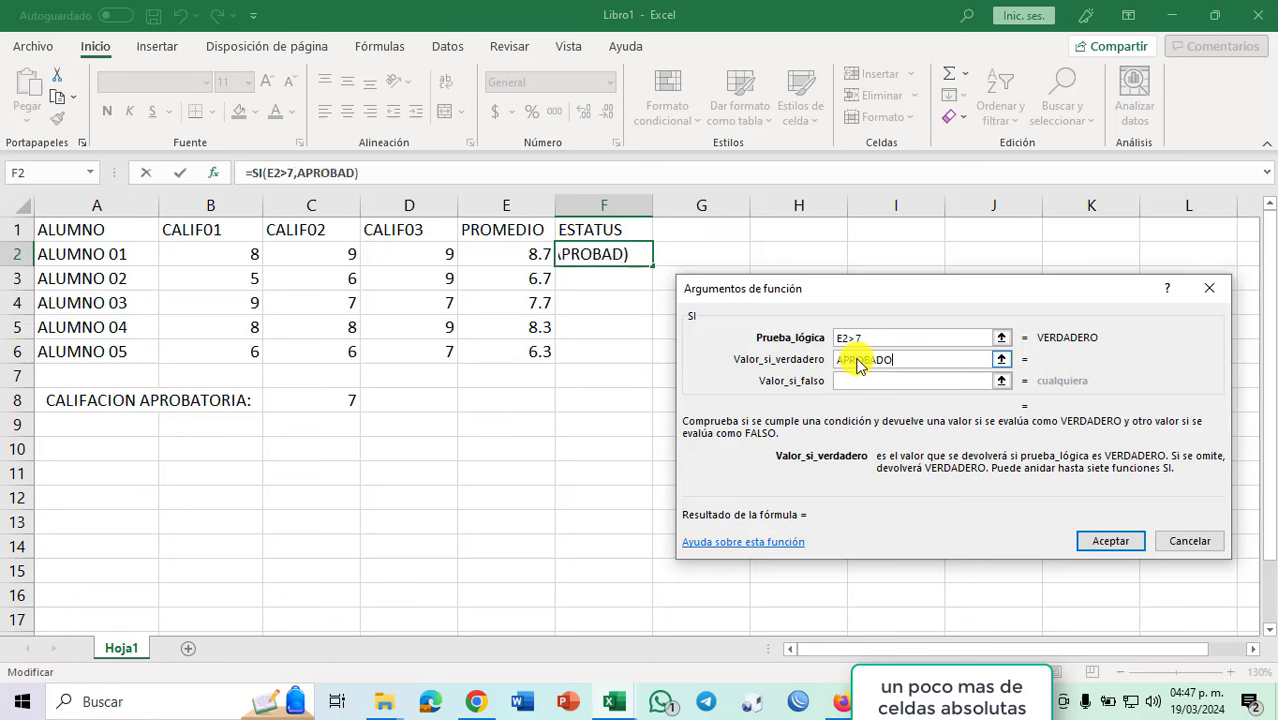
type("O")
left_click(852, 381)
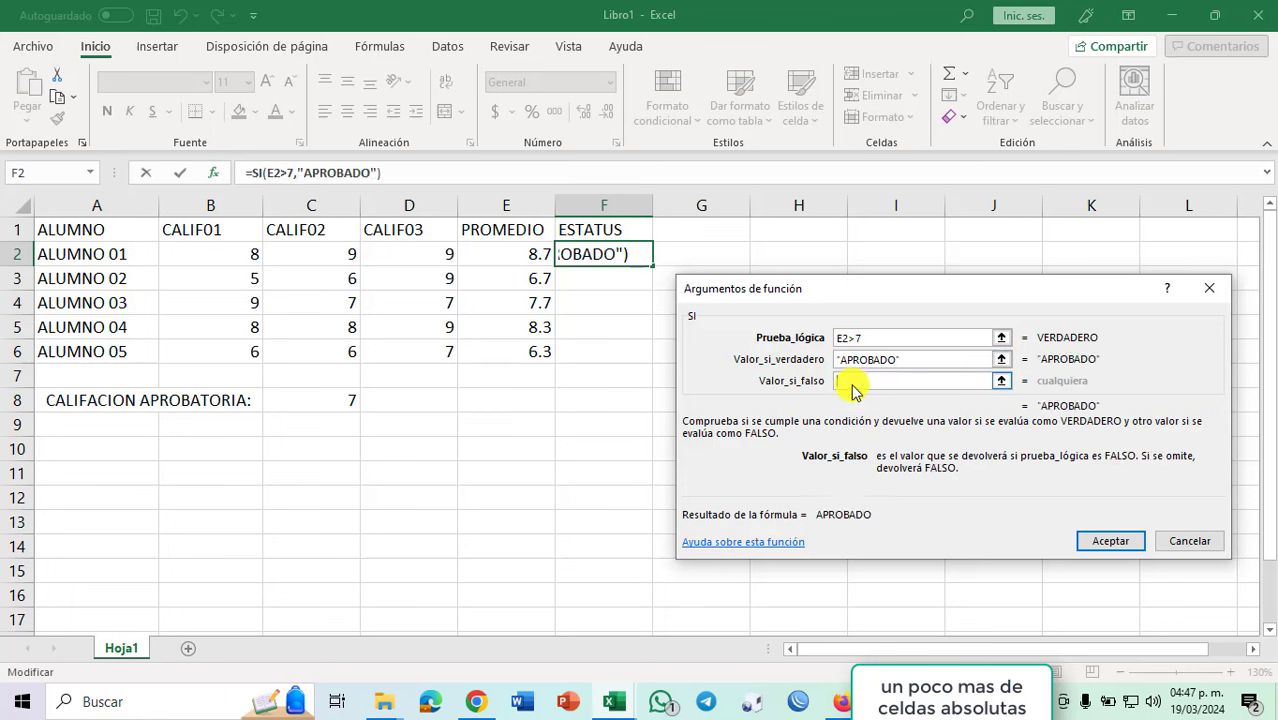
type("R")
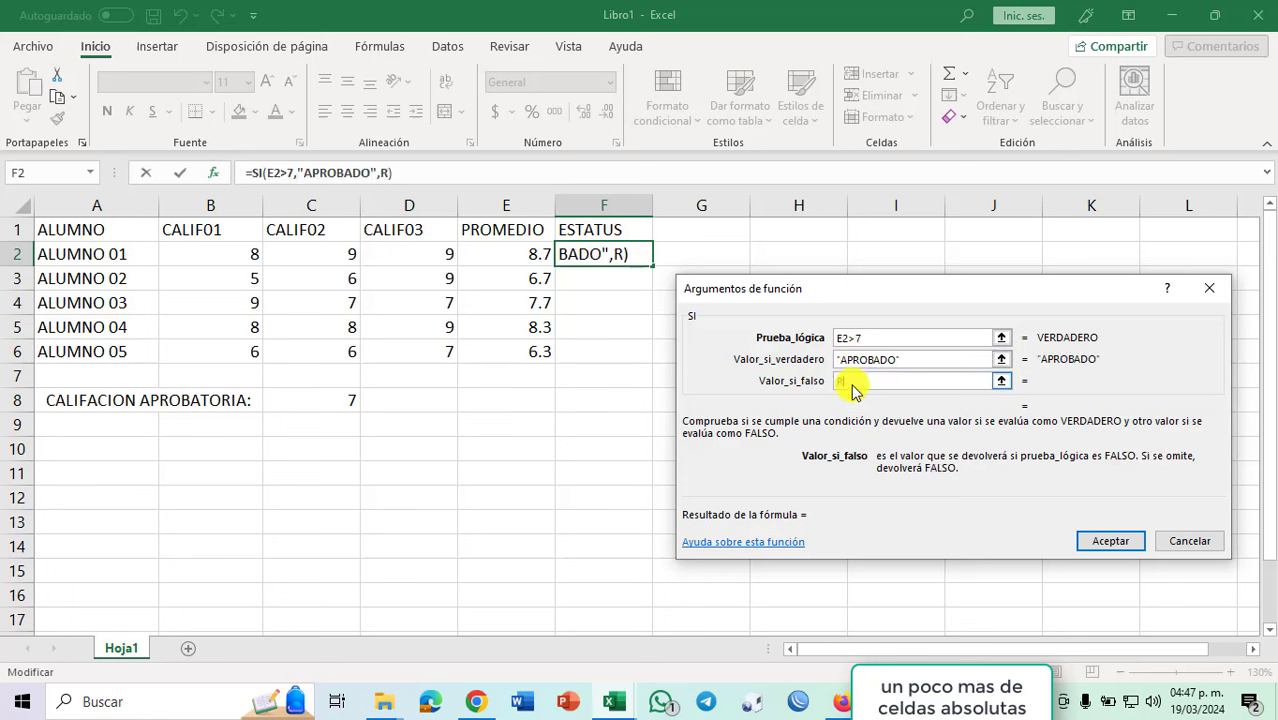
type("EPROBADO")
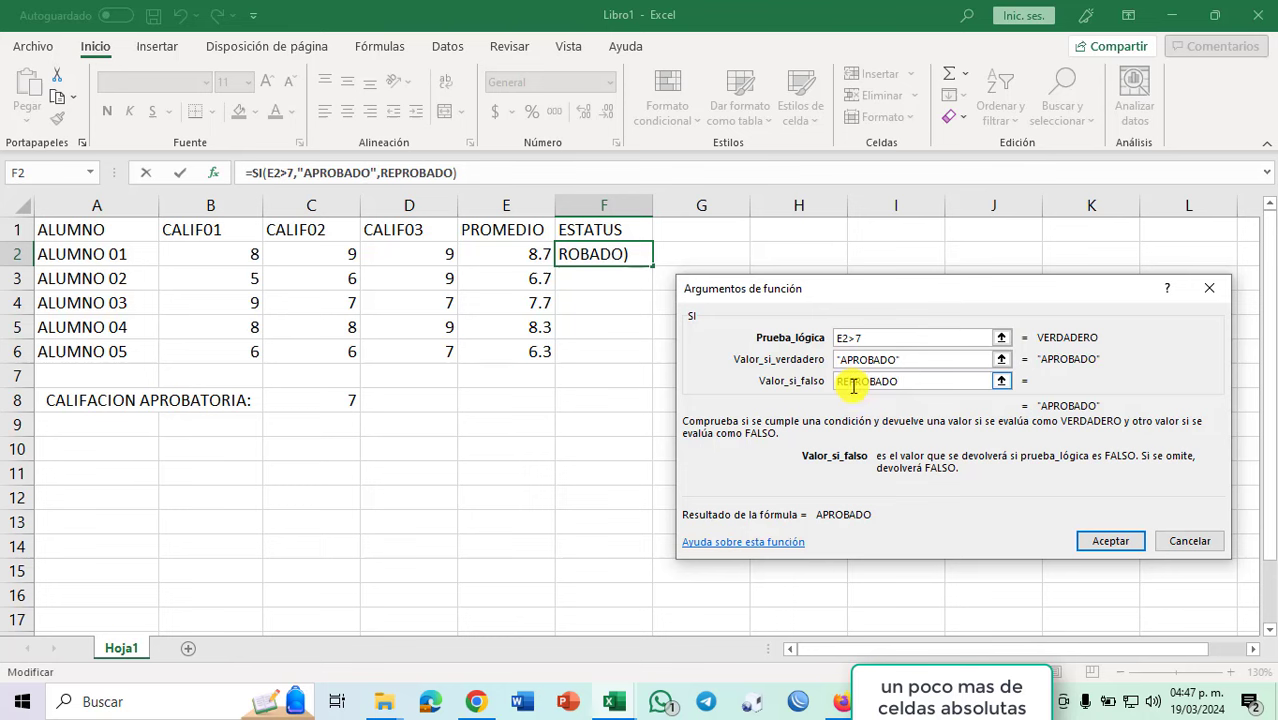
left_click(1090, 542)
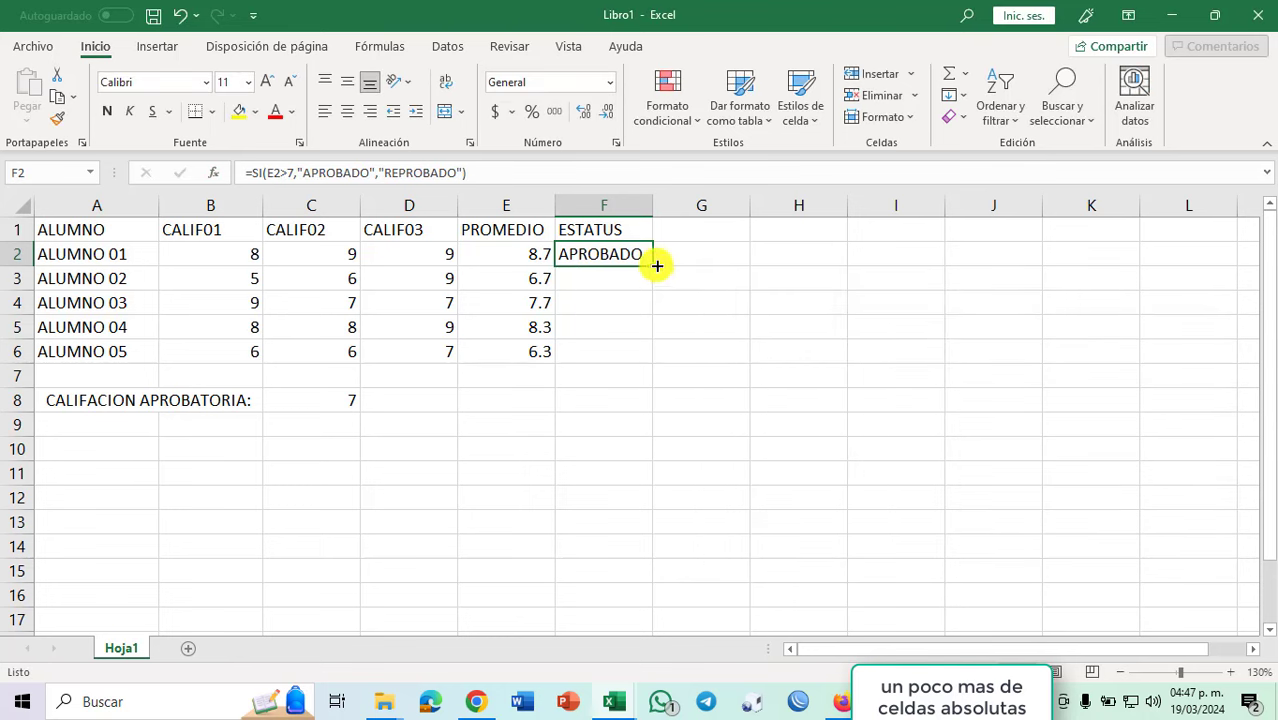
Fill F2's SI formula down to F6 and inspect the copied formulas in F2–F5.
left_click_drag(657, 265, 633, 368)
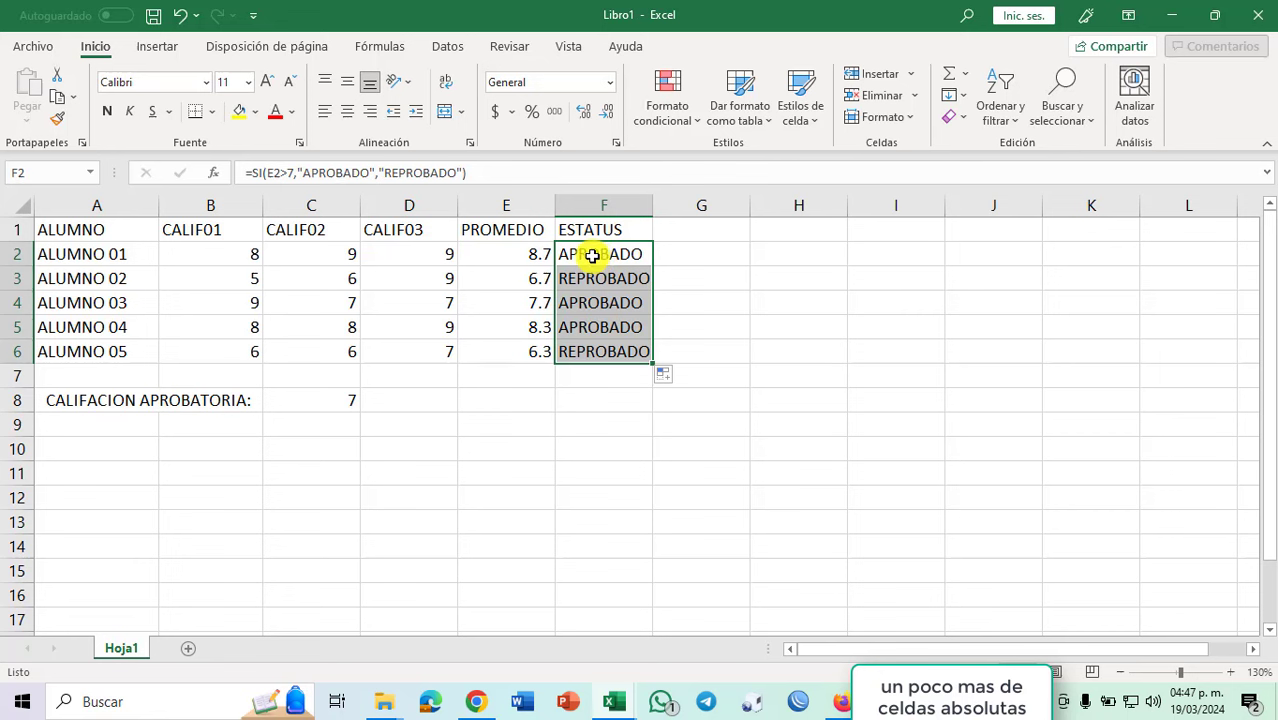
left_click(592, 256)
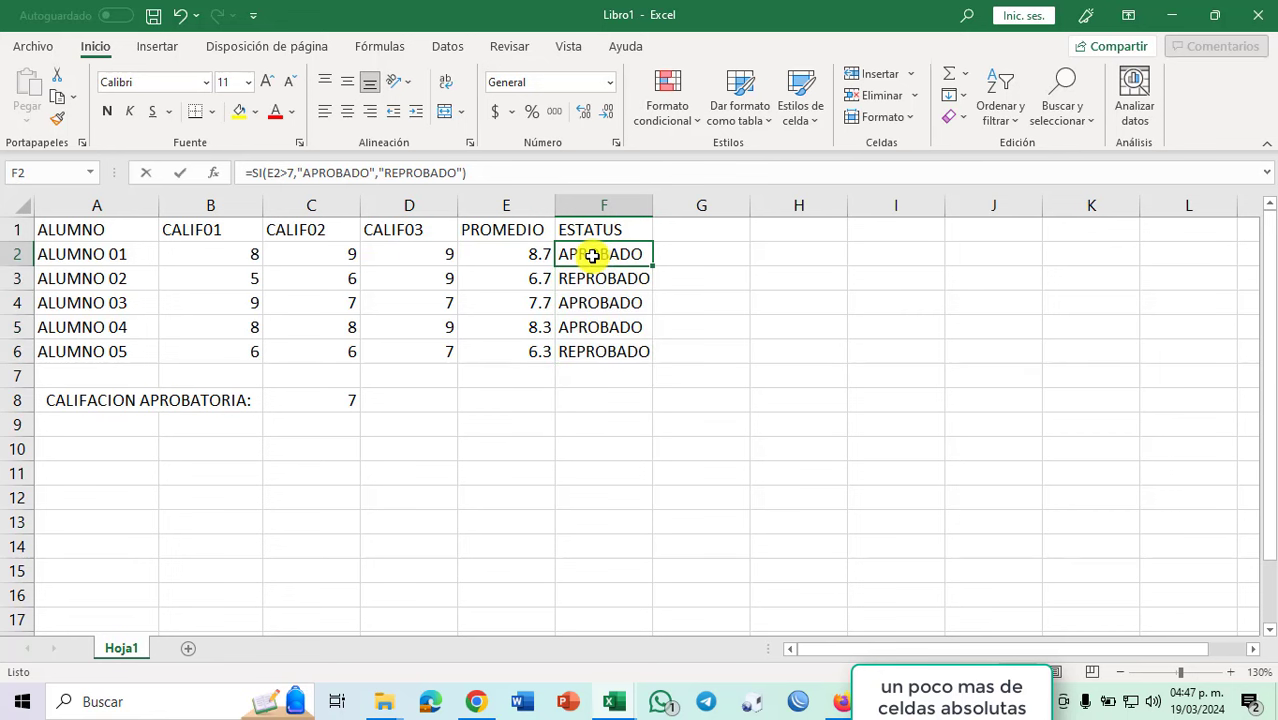
double_click(592, 256)
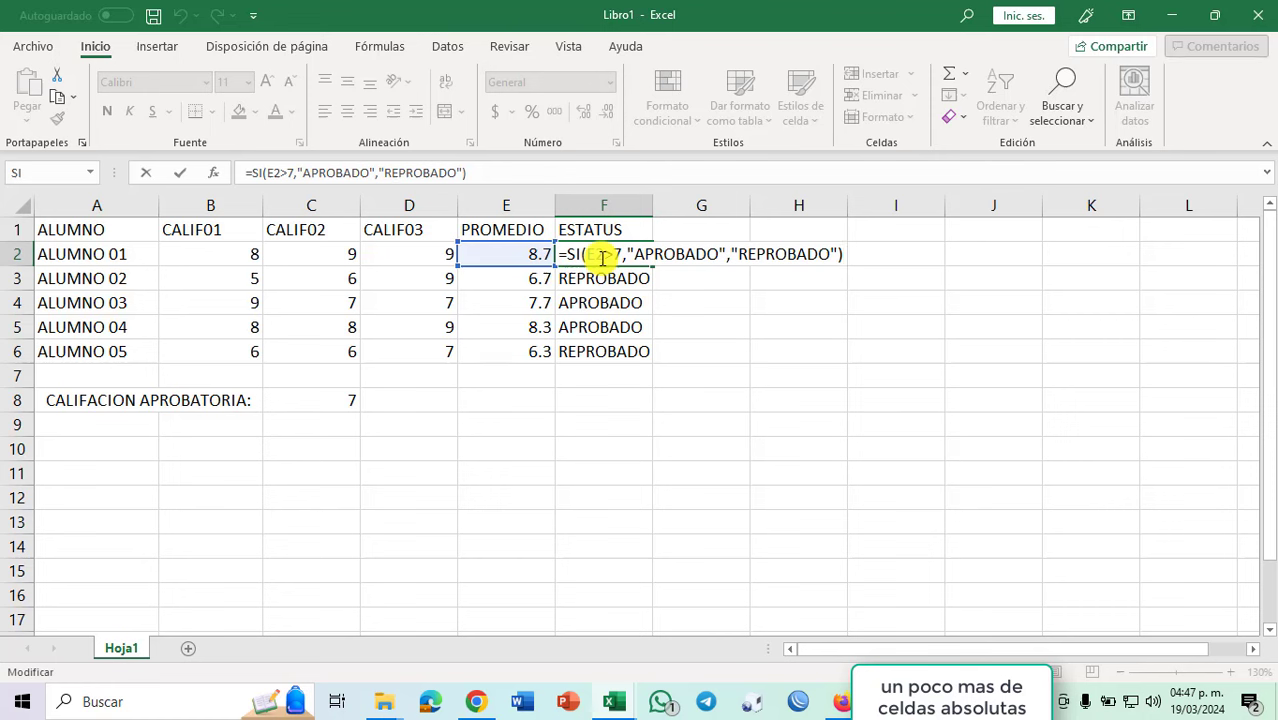
left_click(594, 278)
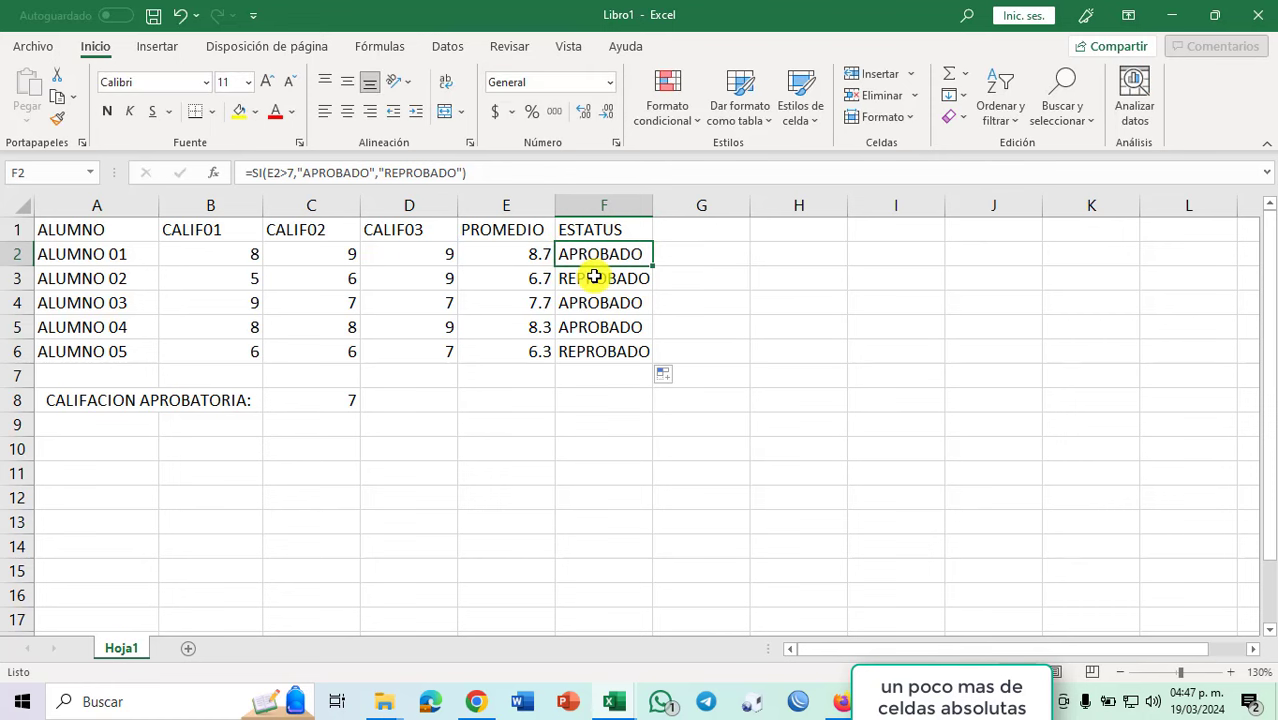
double_click(594, 278)
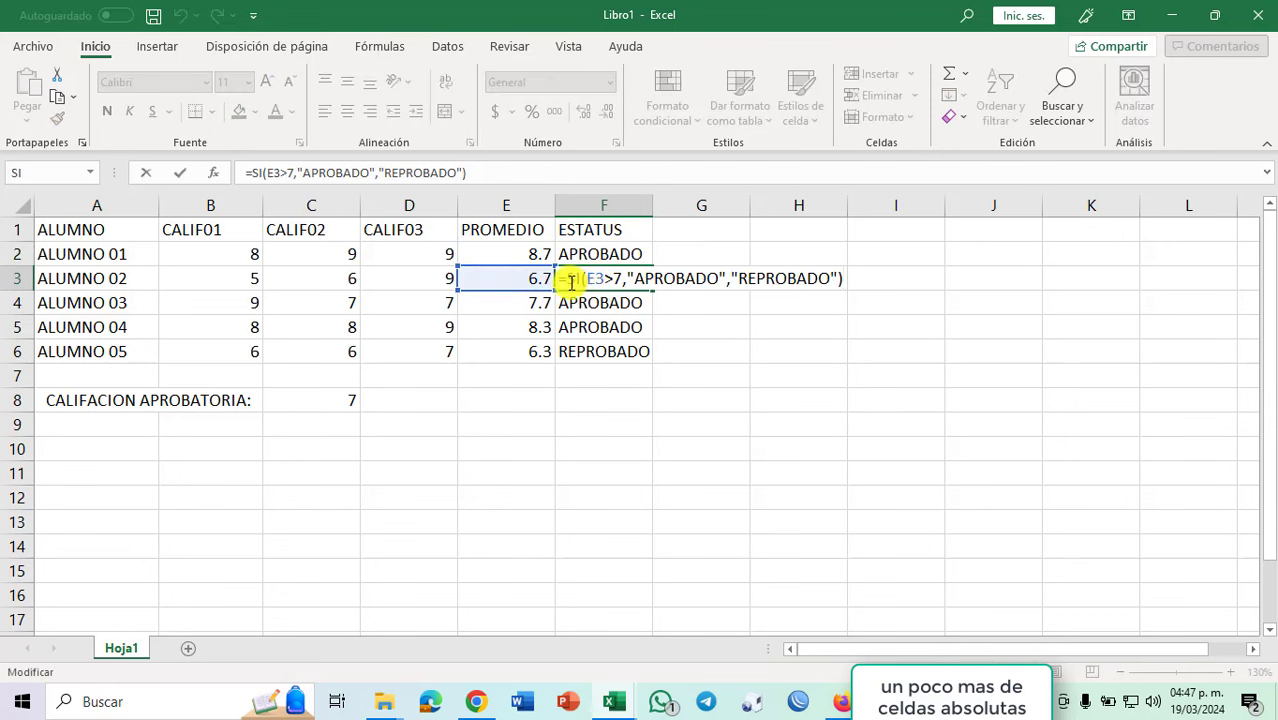
key("Escape")
double_click(588, 300)
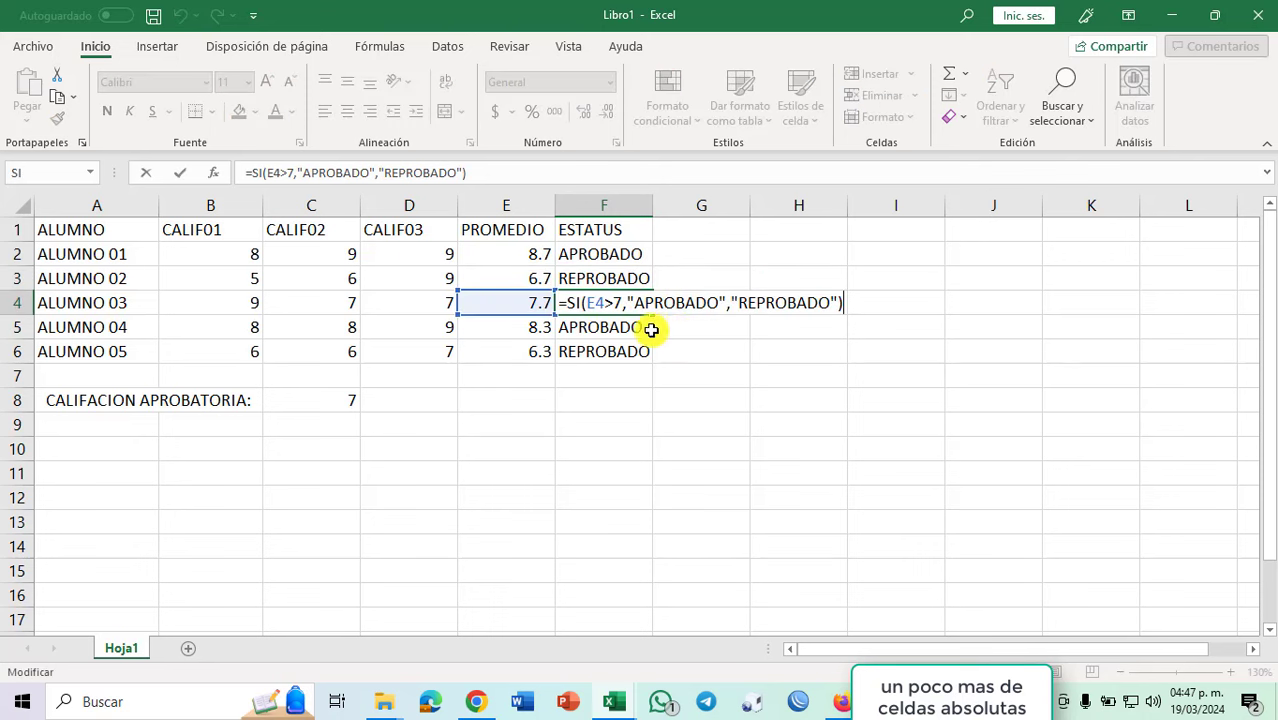
key("Return")
double_click(633, 328)
key("Escape")
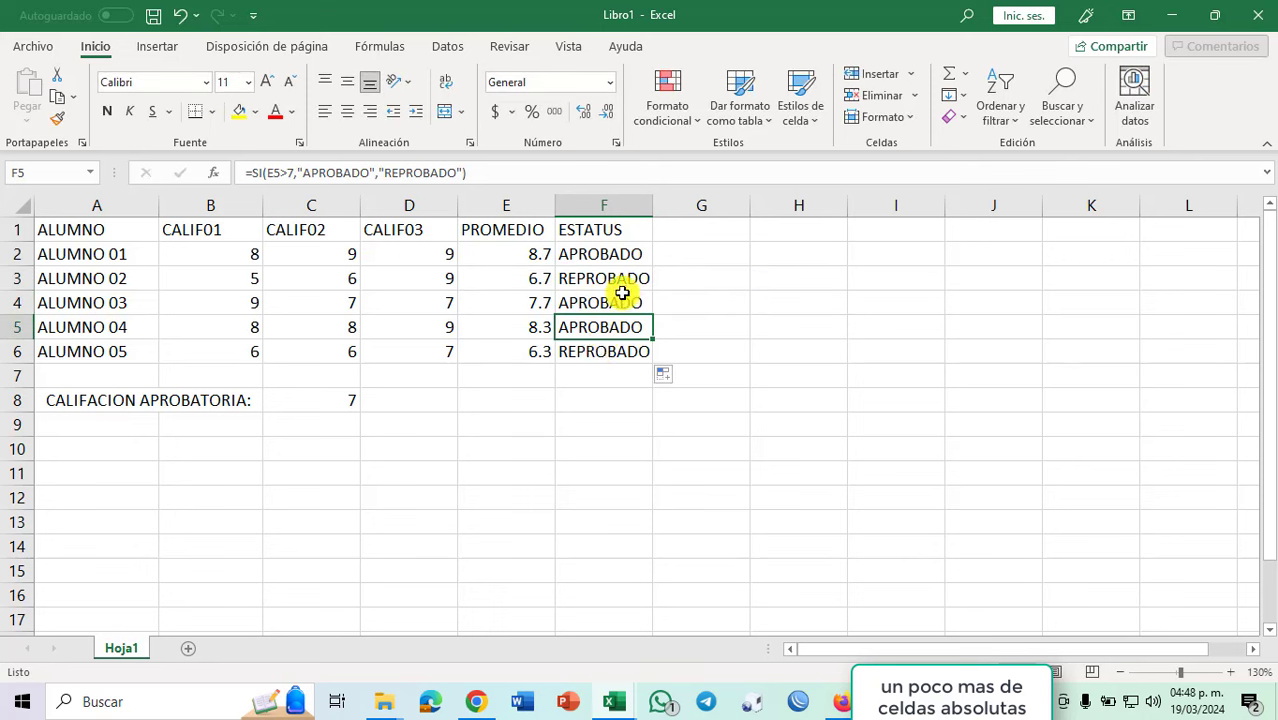
left_click(628, 258)
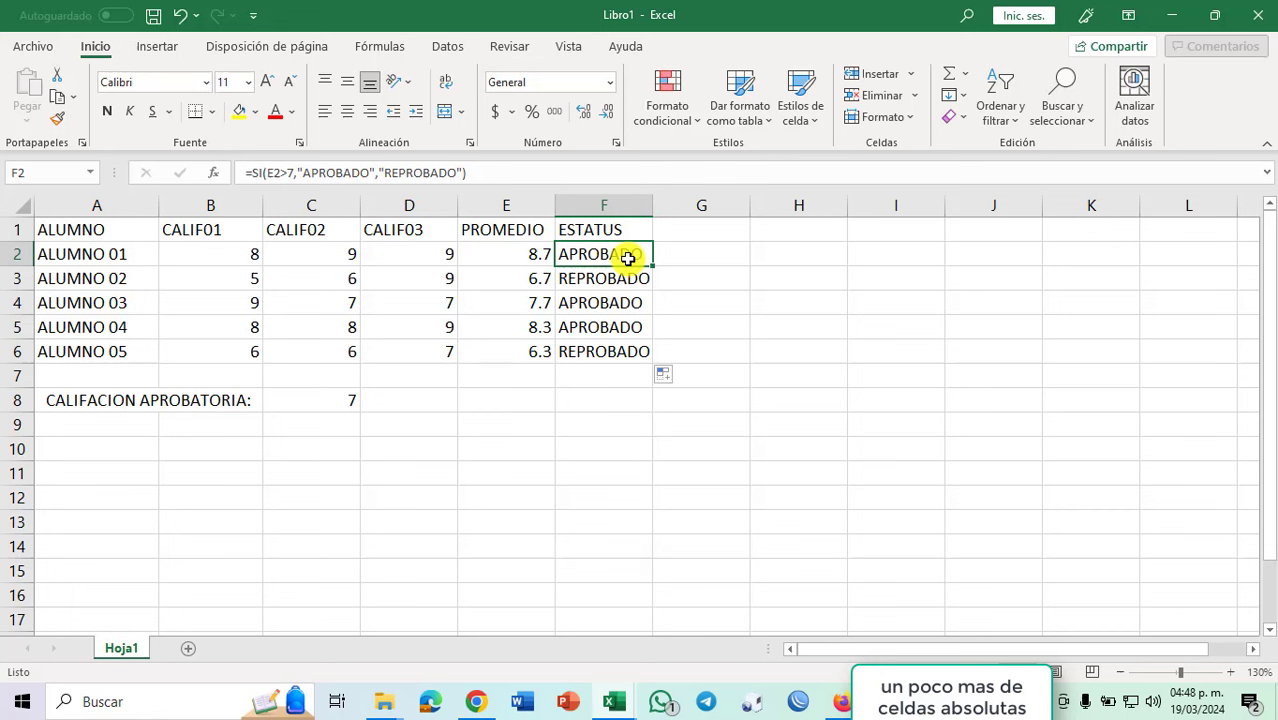
double_click(573, 254)
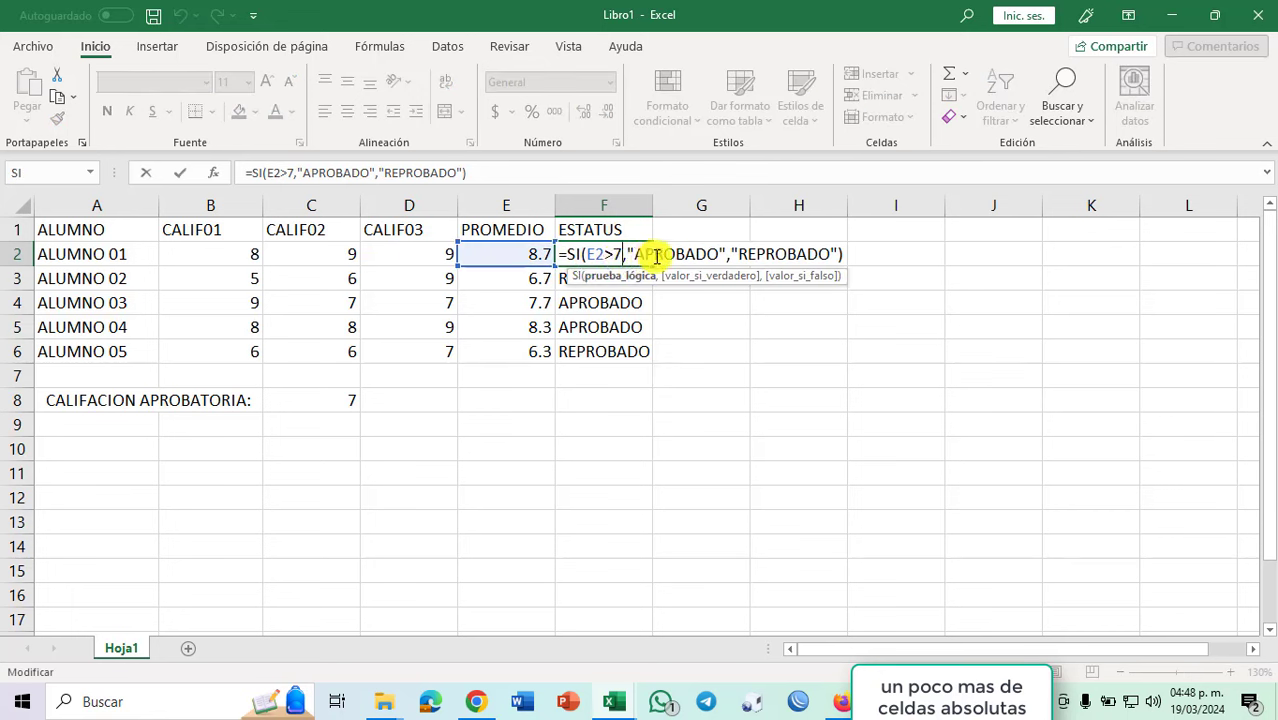
key("BackSpace")
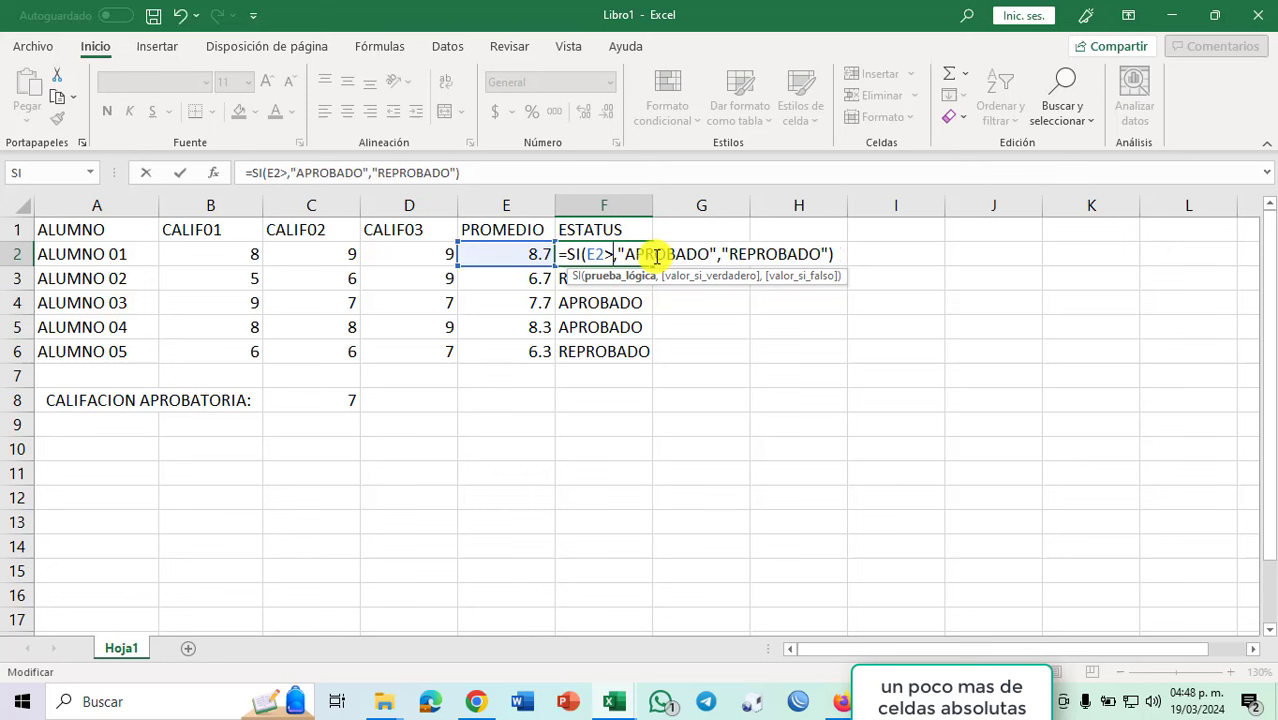
type("6")
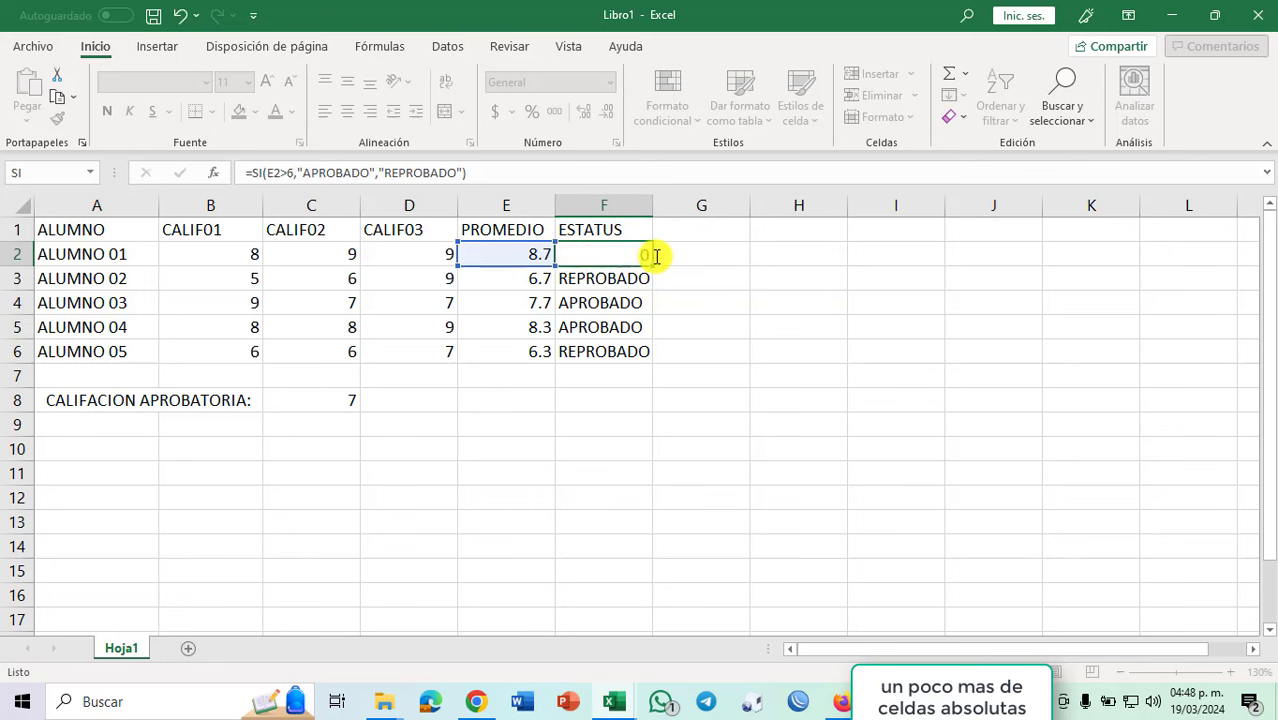
key("Return")
left_click(650, 256)
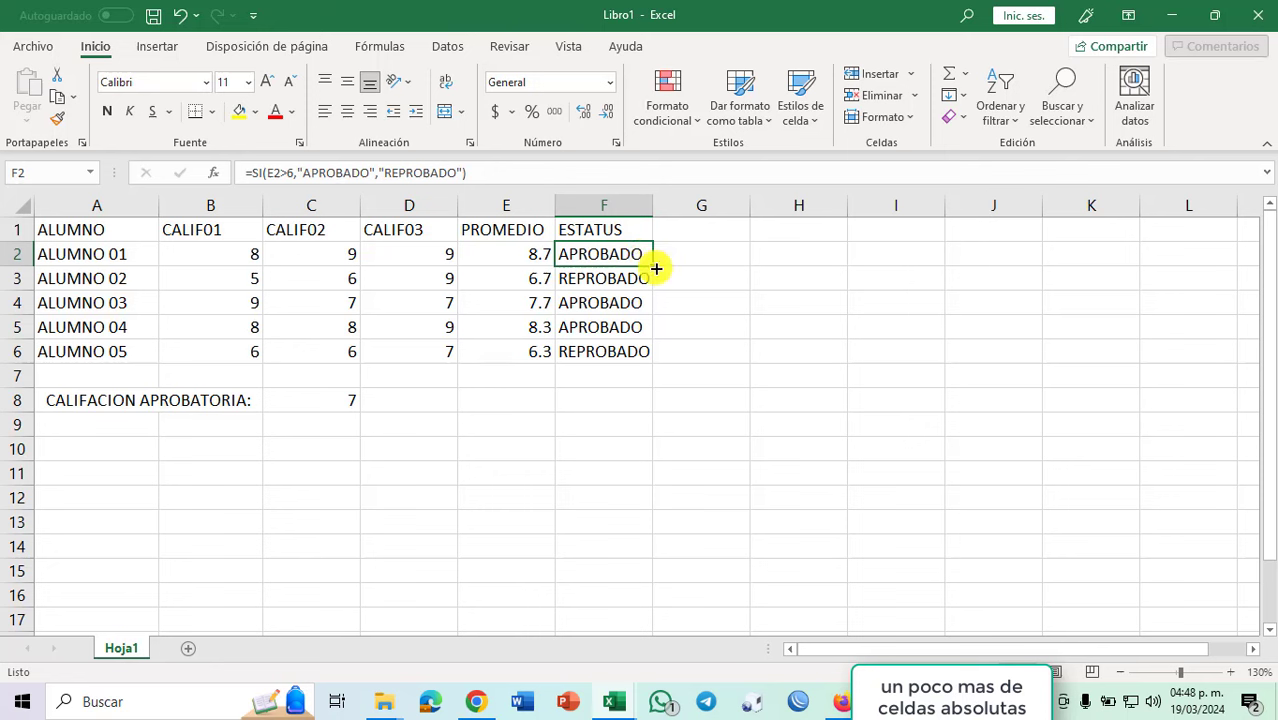
left_click_drag(653, 266, 642, 366)
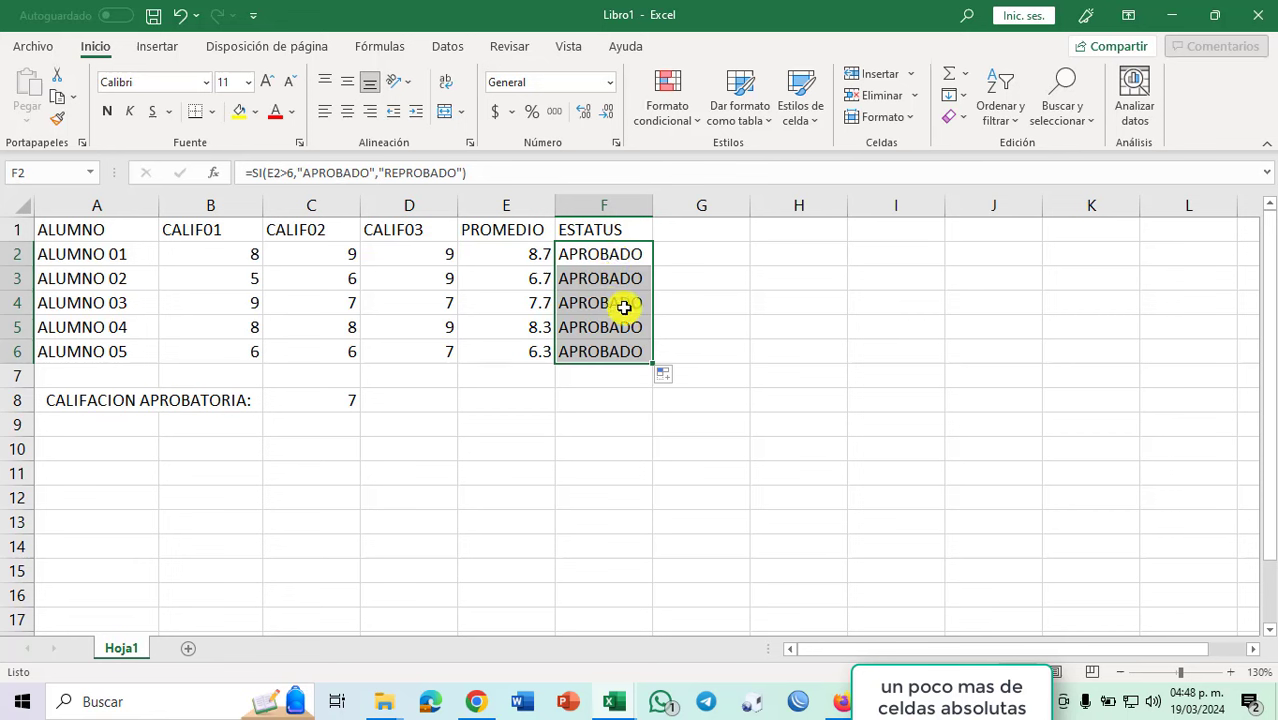
left_click(623, 254)
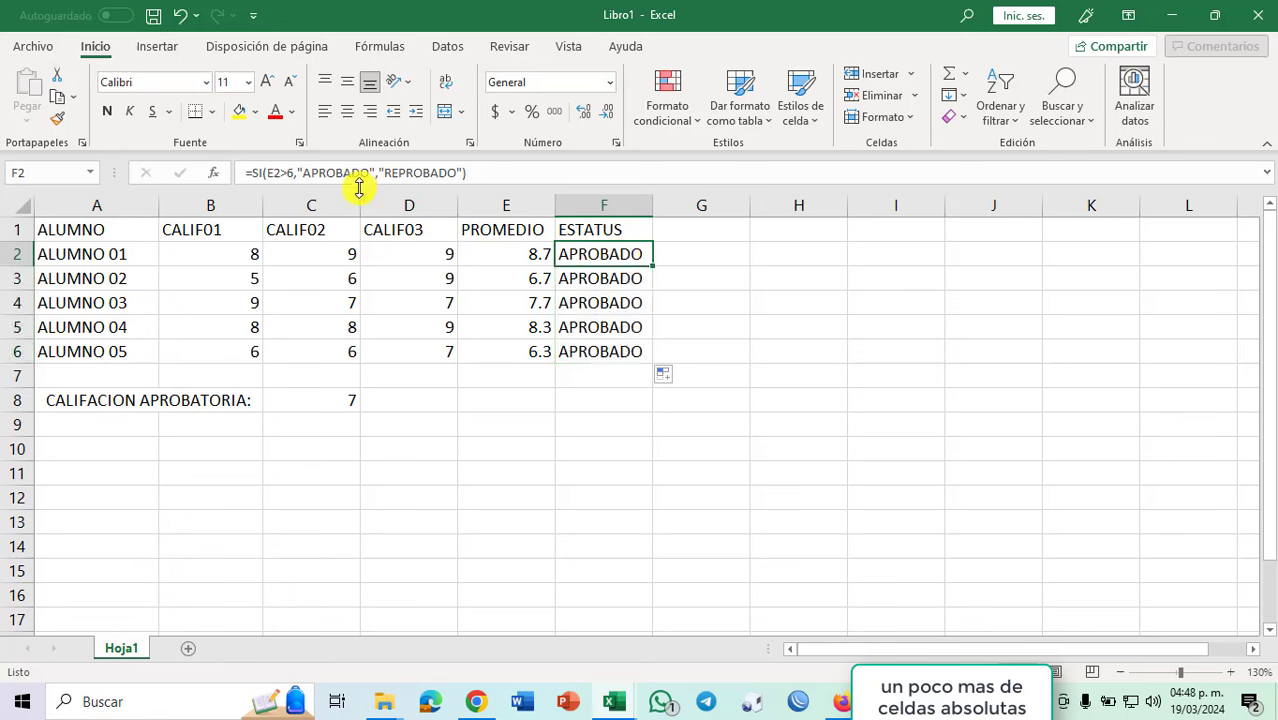
left_click(293, 172)
key("BackSpace")
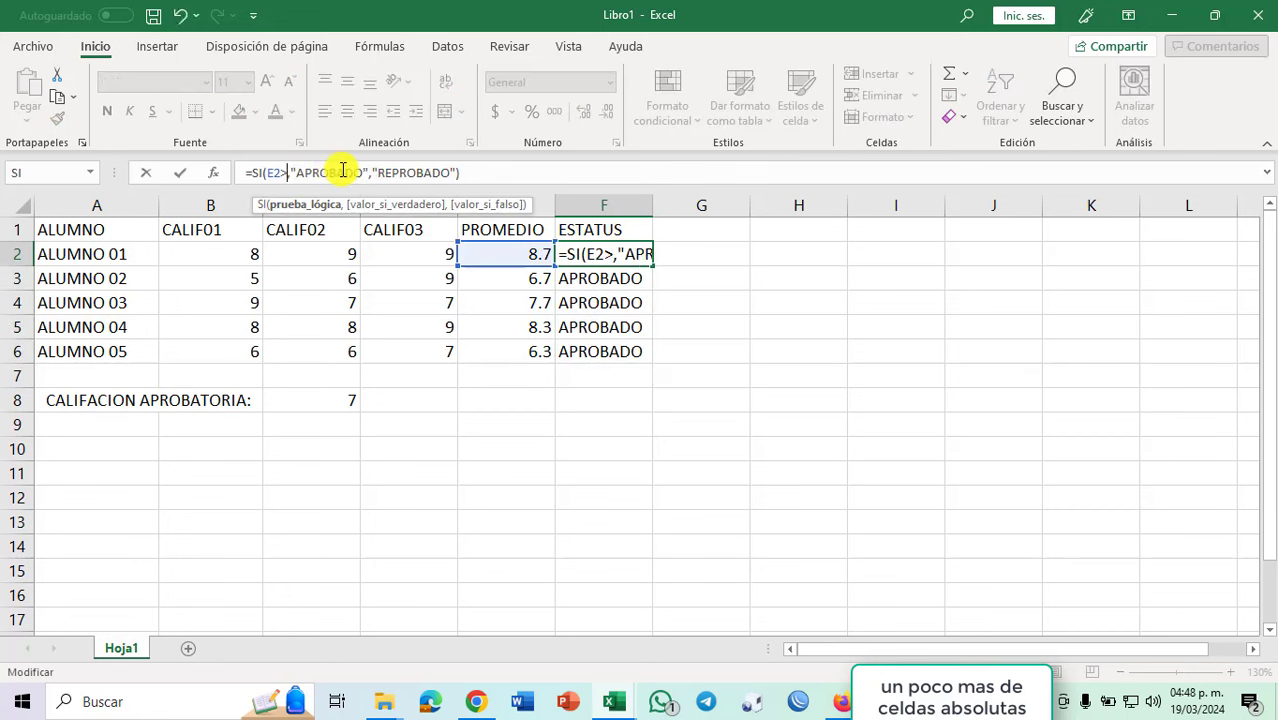
type("7")
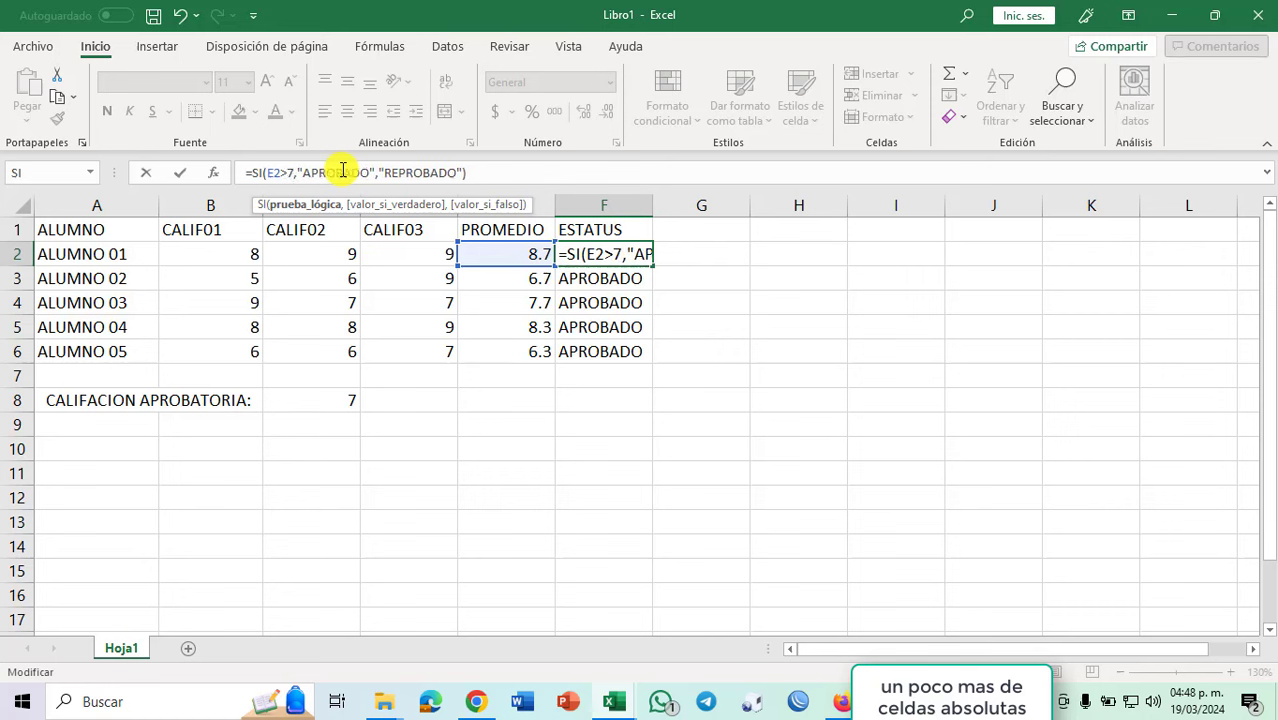
key("Return")
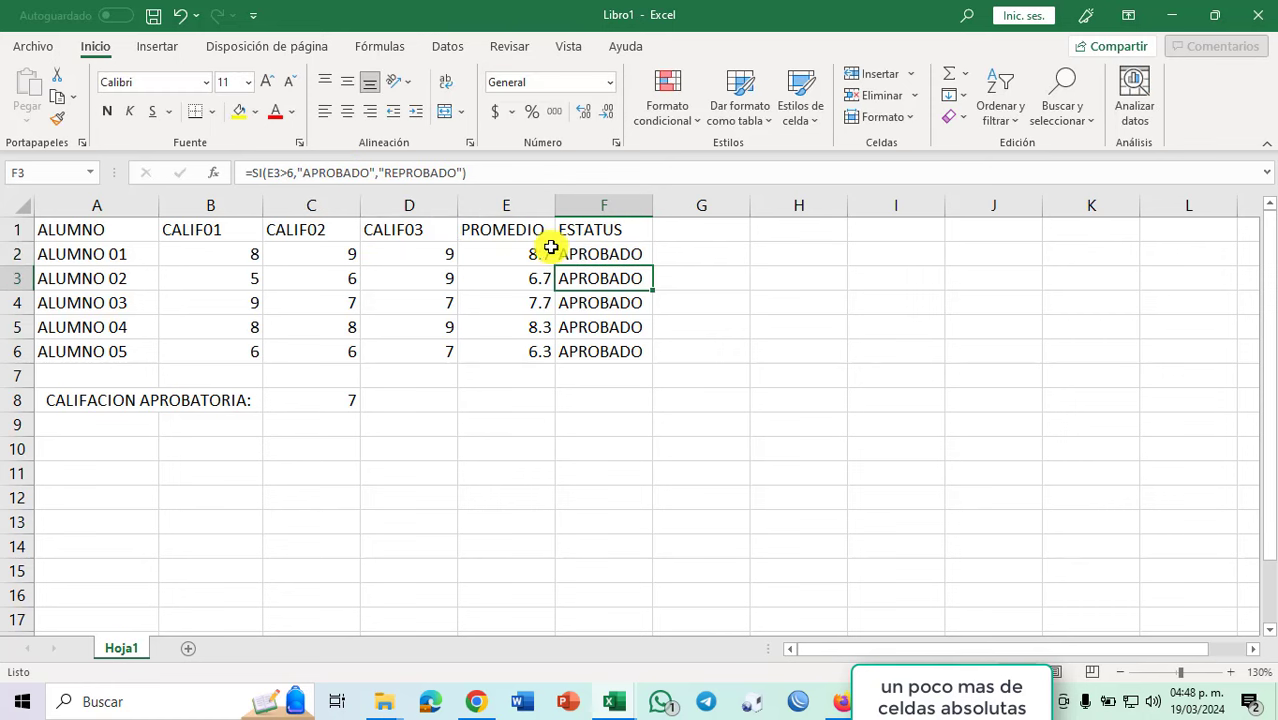
left_click(645, 258)
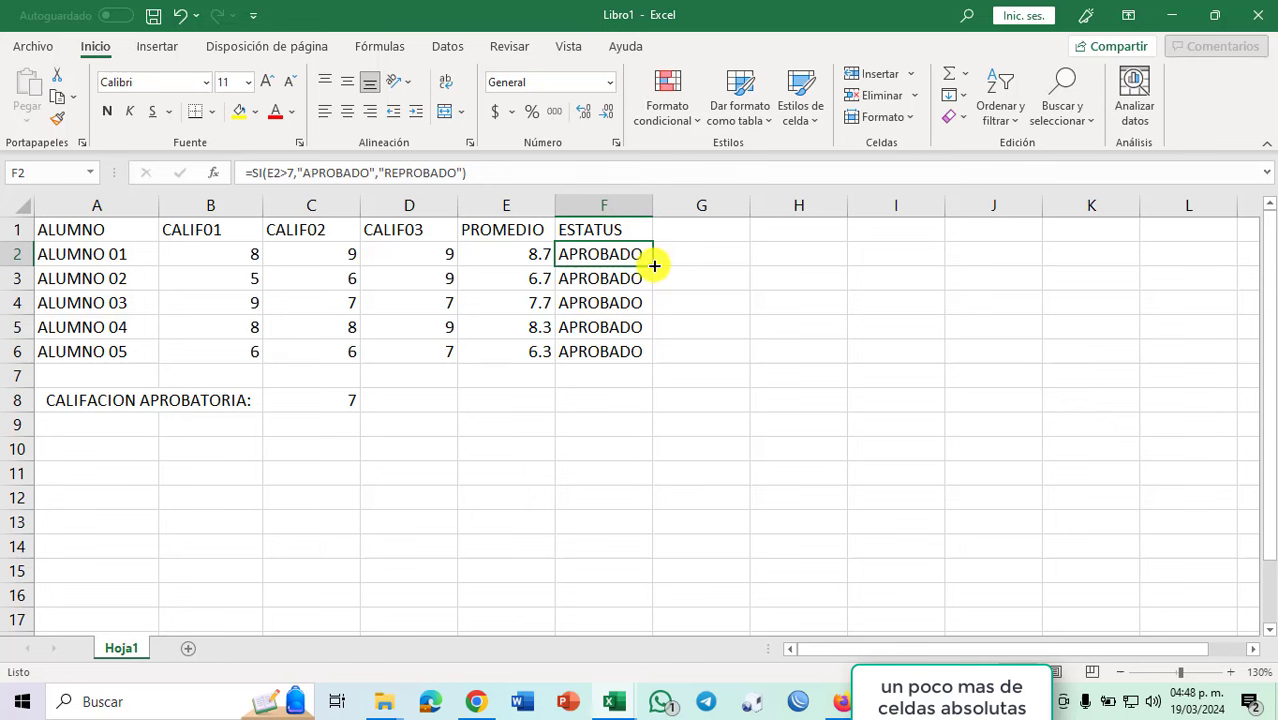
left_click_drag(654, 266, 632, 361)
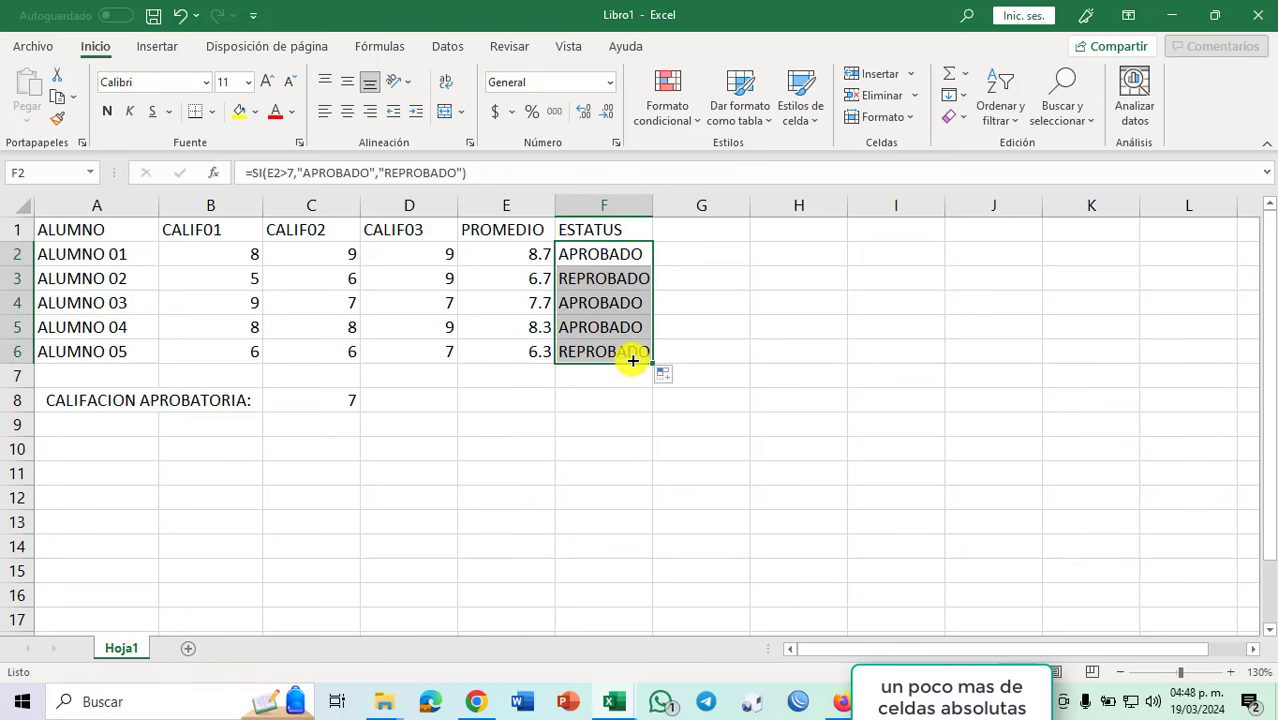
left_click(336, 401)
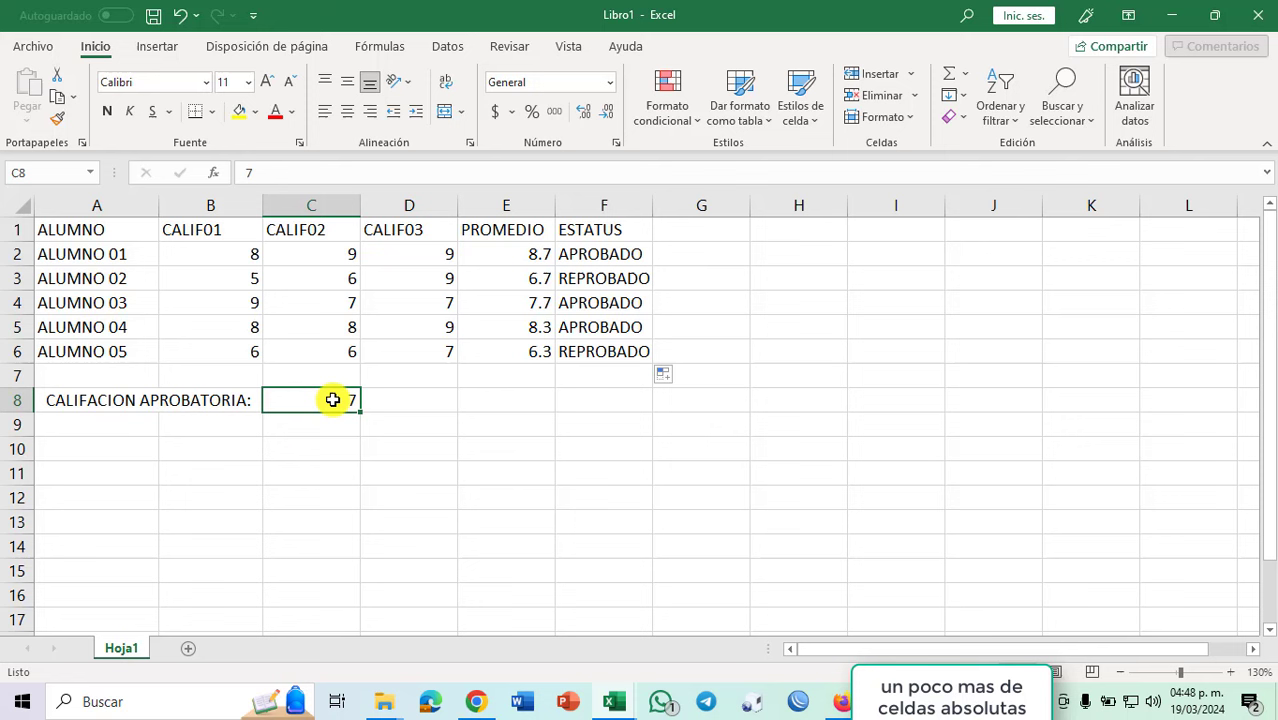
left_click(594, 254)
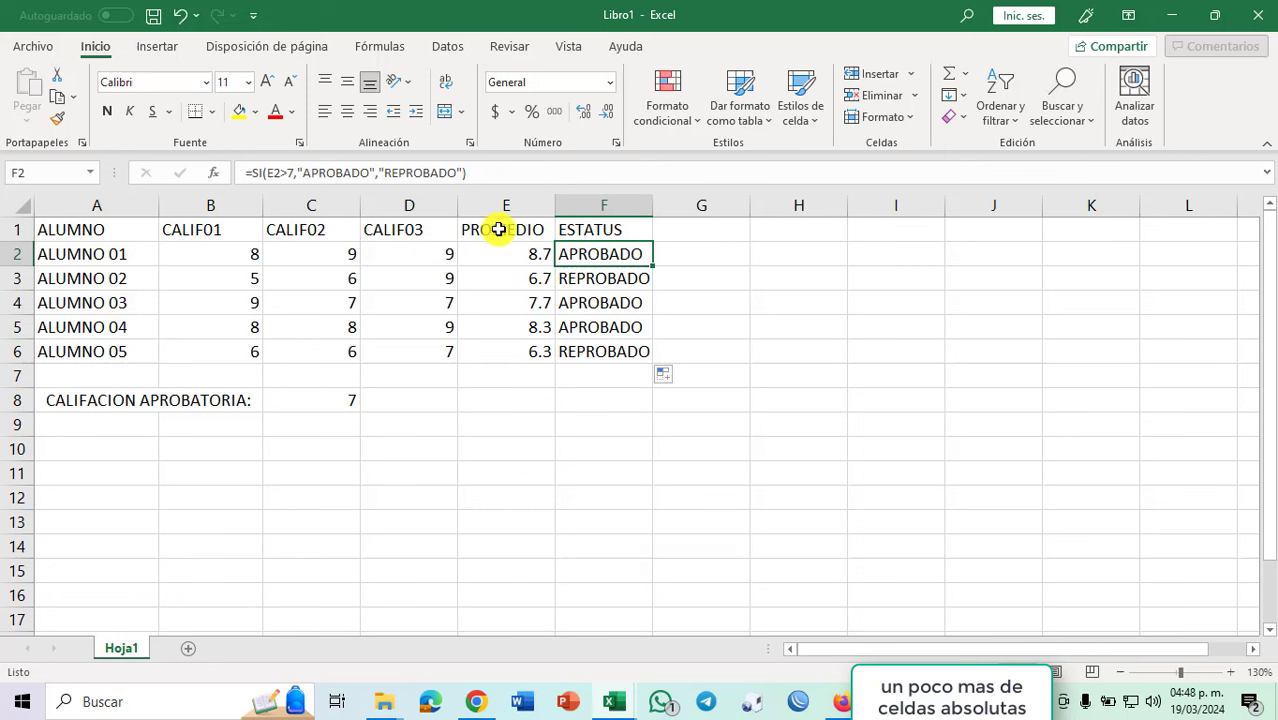
double_click(576, 253)
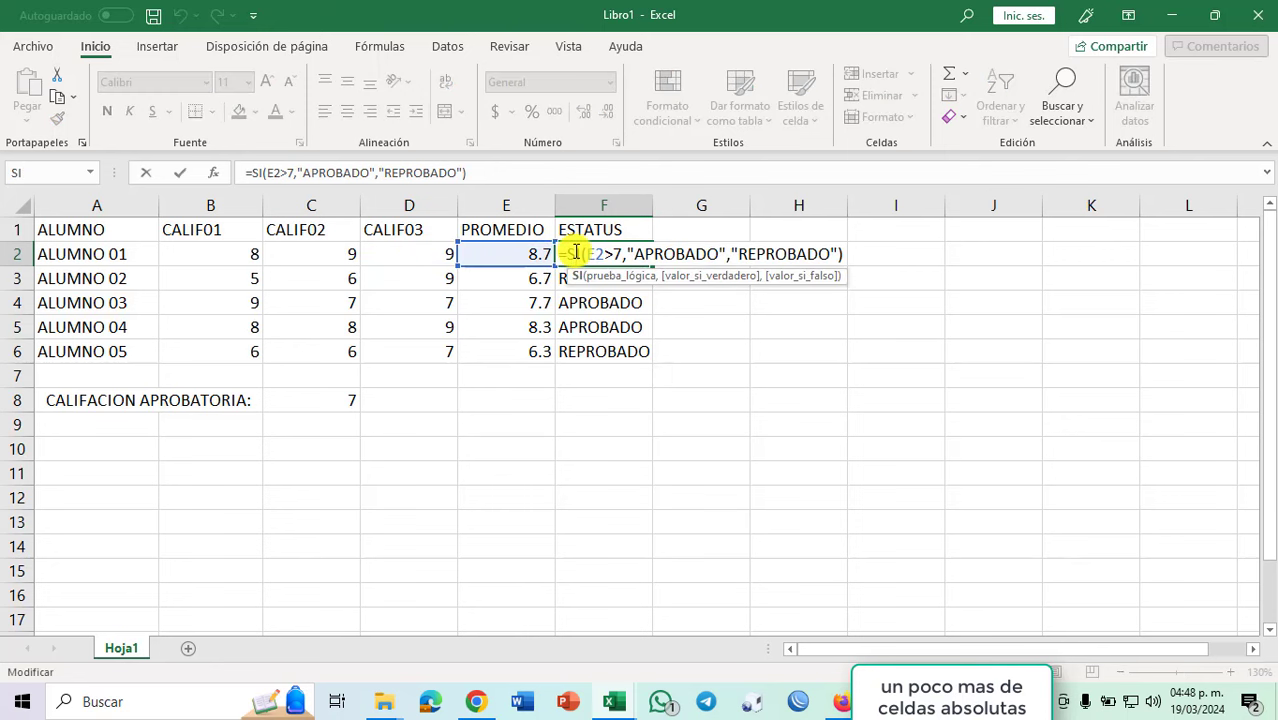
key("Escape")
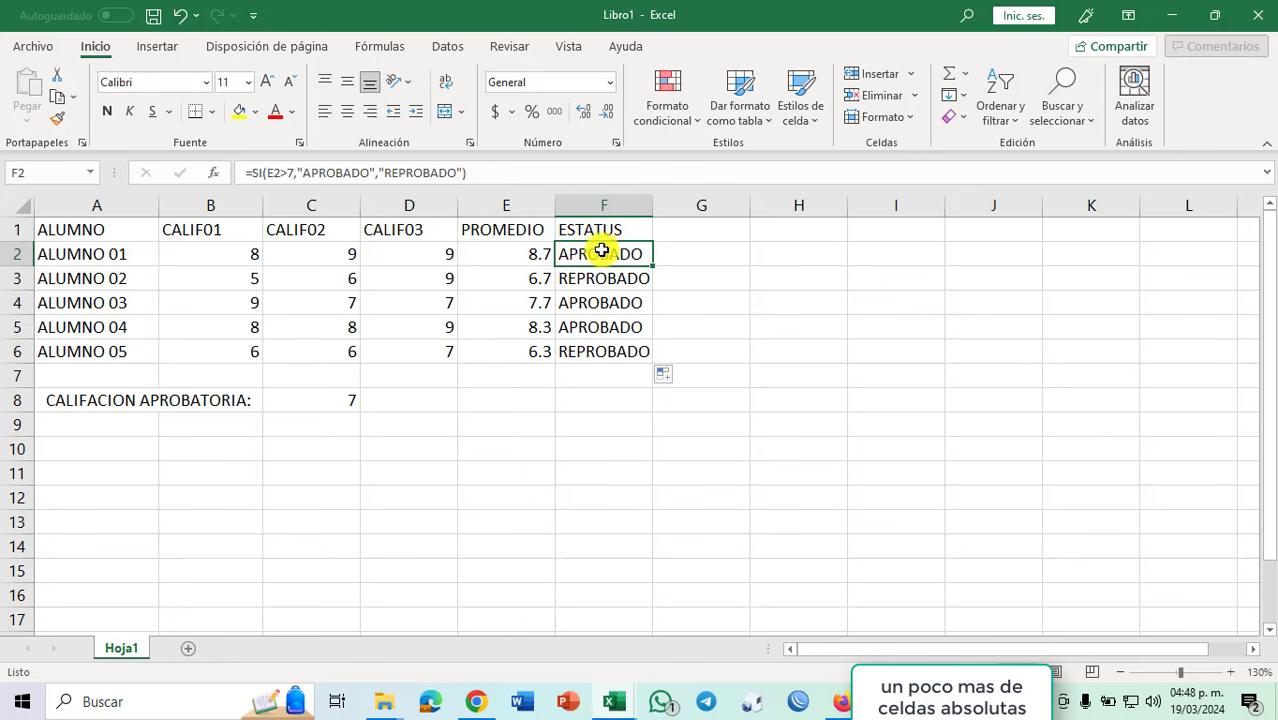
Replace the fixed 7 in F2's SI test with cell C8, giving =SI(E2>C8,"APROBADO","REPROBADO").
left_click(214, 175)
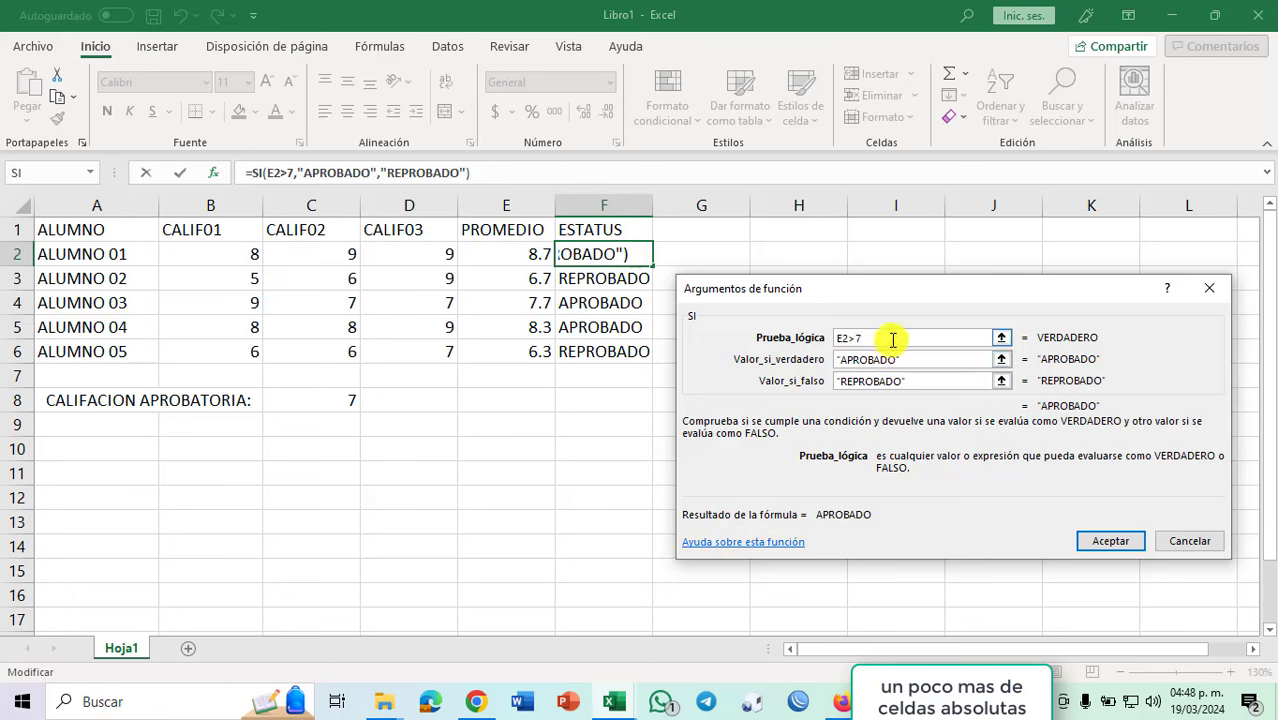
key("BackSpace")
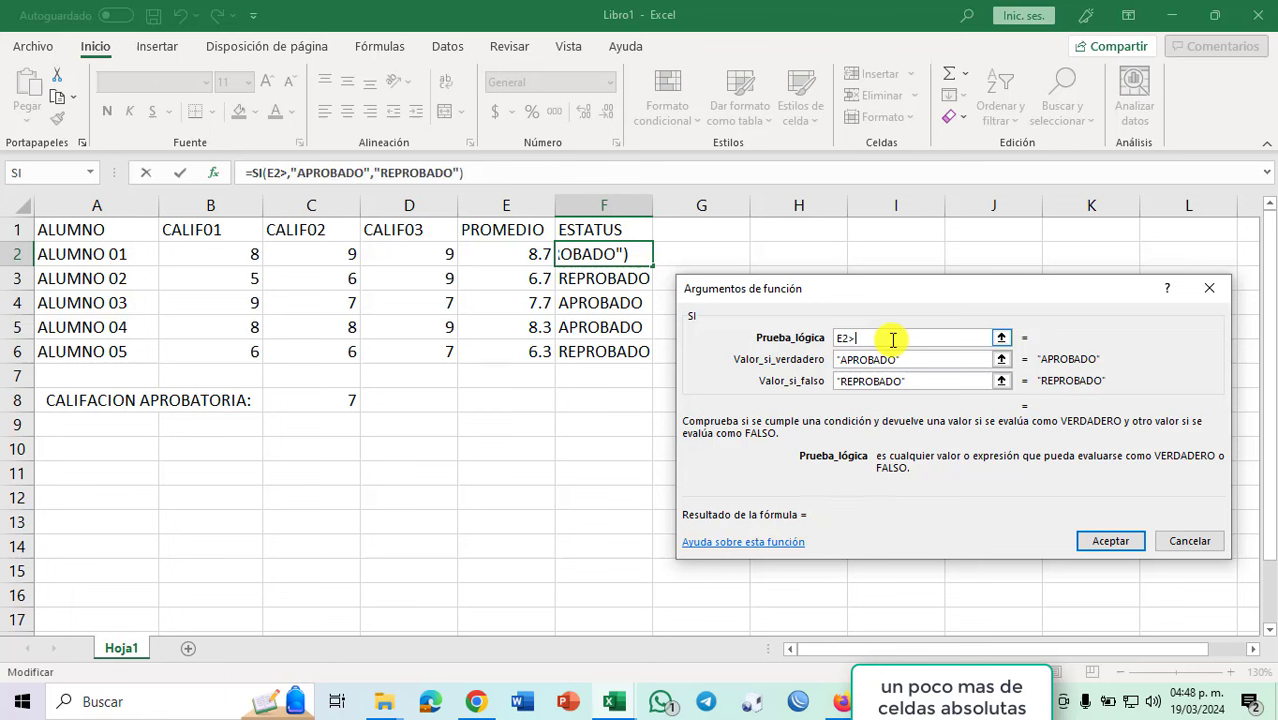
left_click(338, 408)
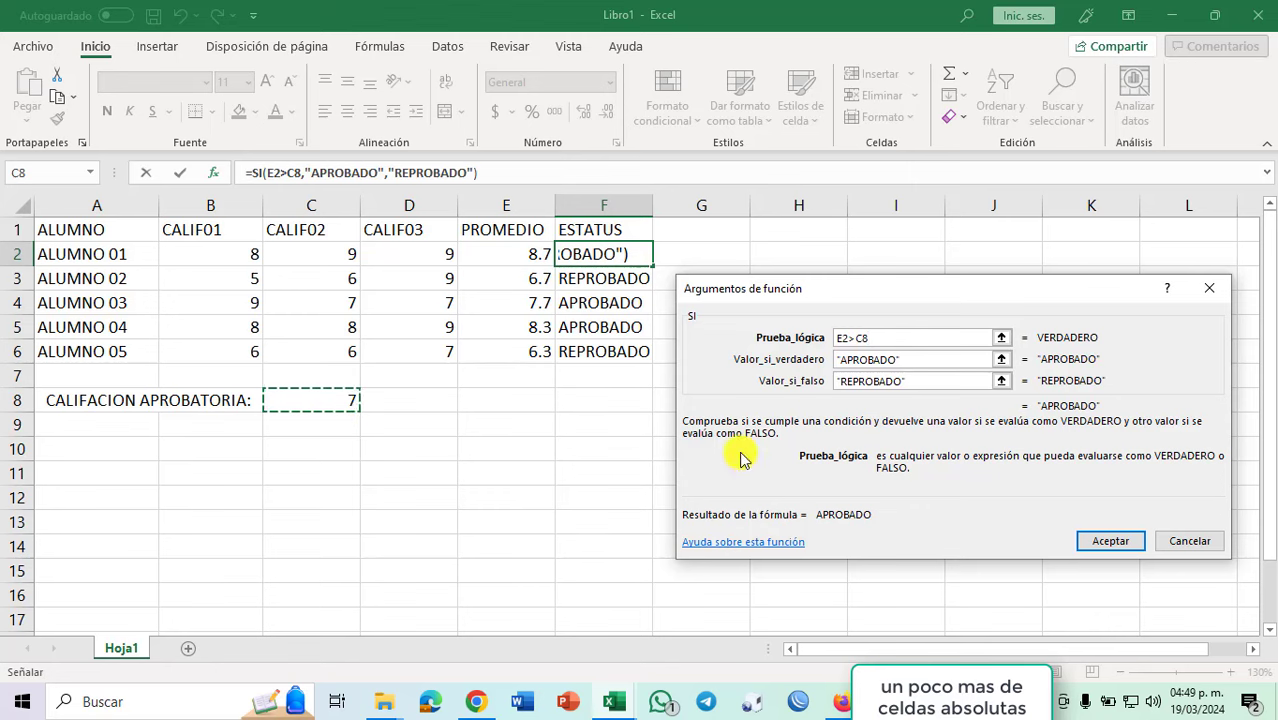
left_click(1094, 543)
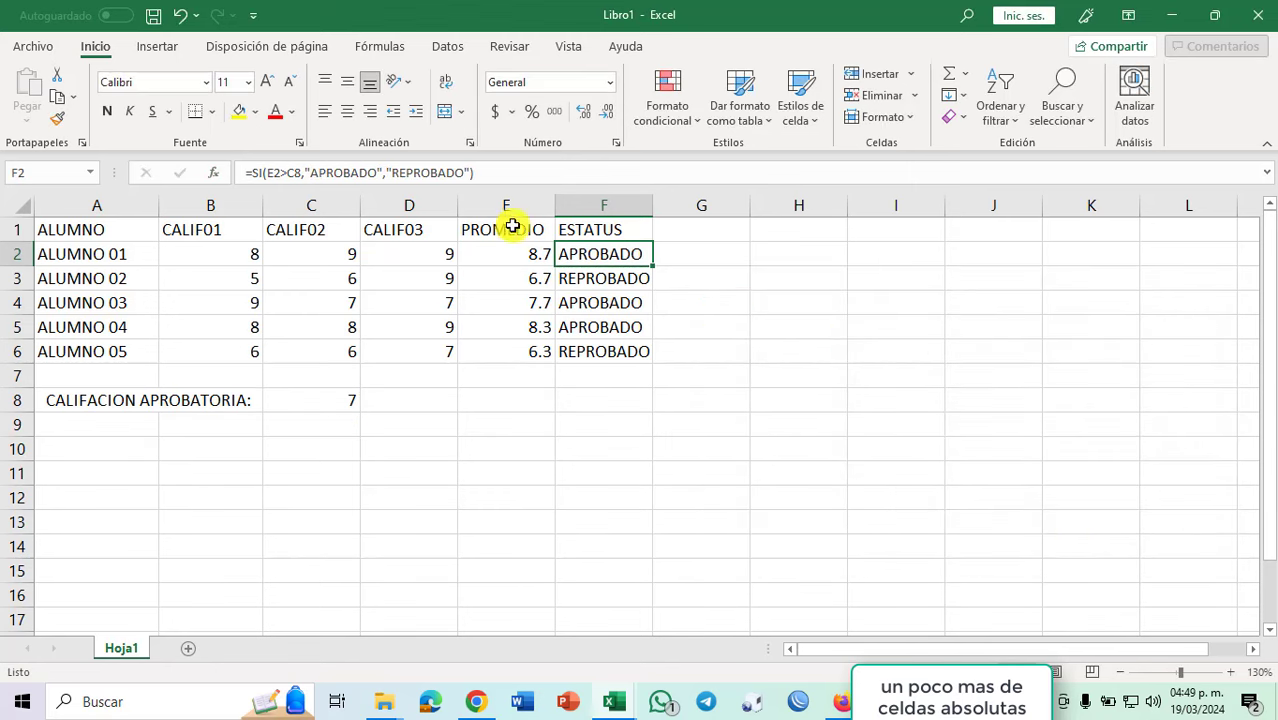
Fill F2's ESTATUS formula down to F6 and lower the passing grade in C8 to 6.
left_click_drag(651, 266, 663, 361)
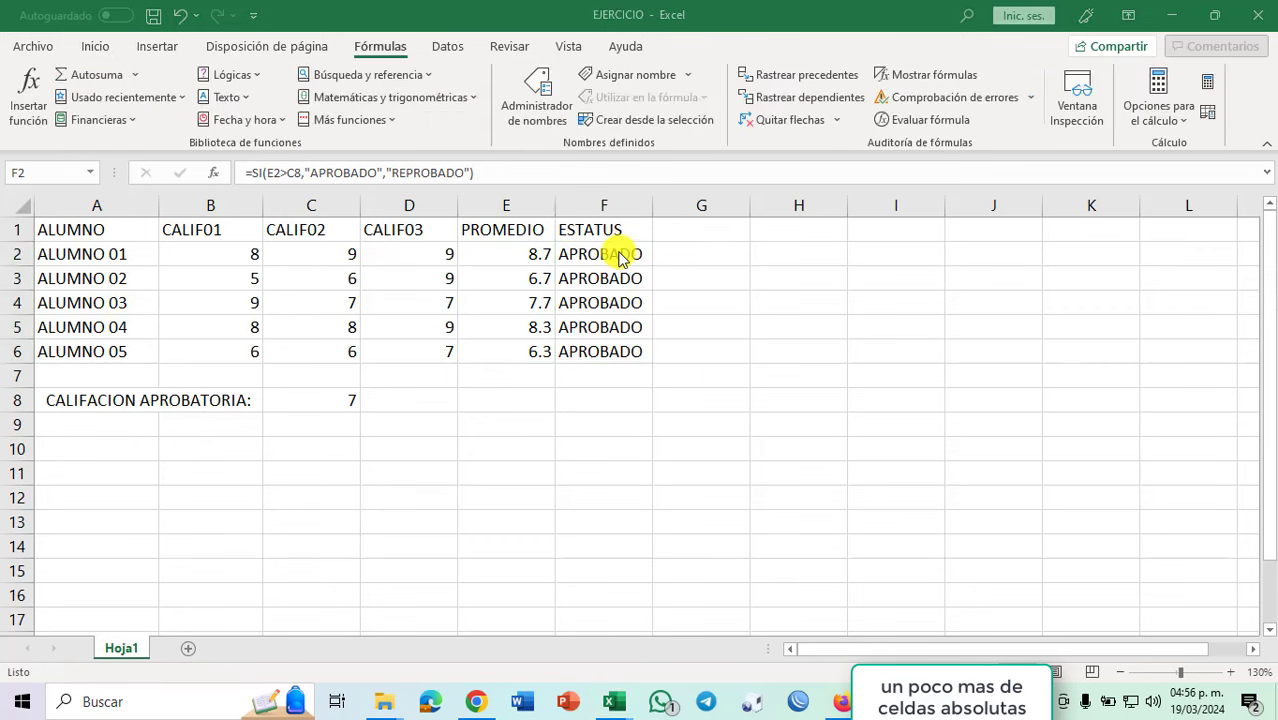
left_click(620, 255)
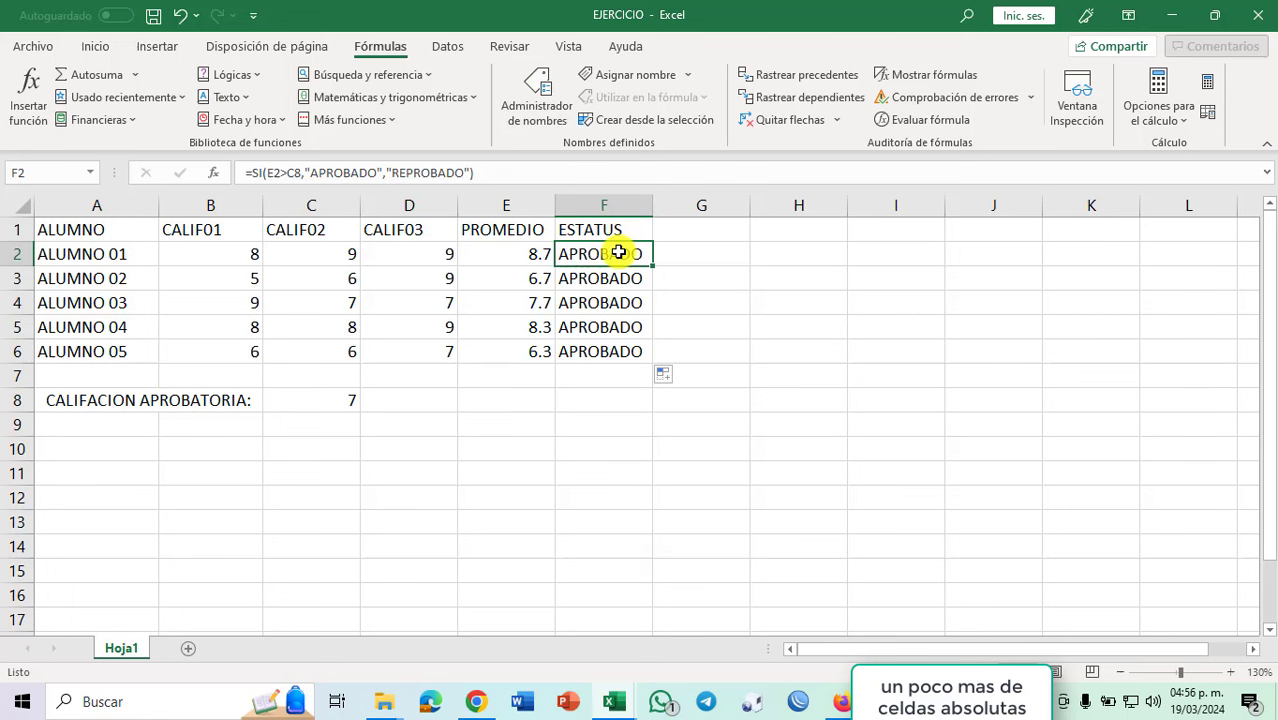
left_click(348, 400)
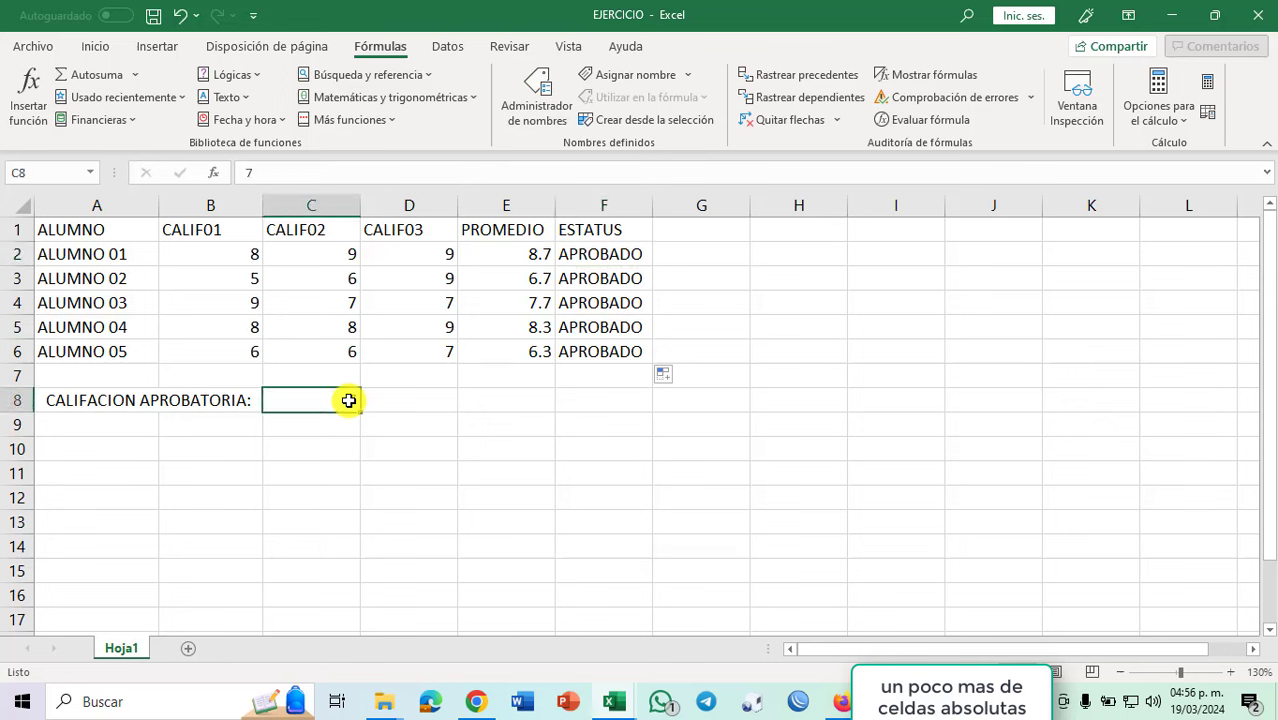
type("6")
key("Return")
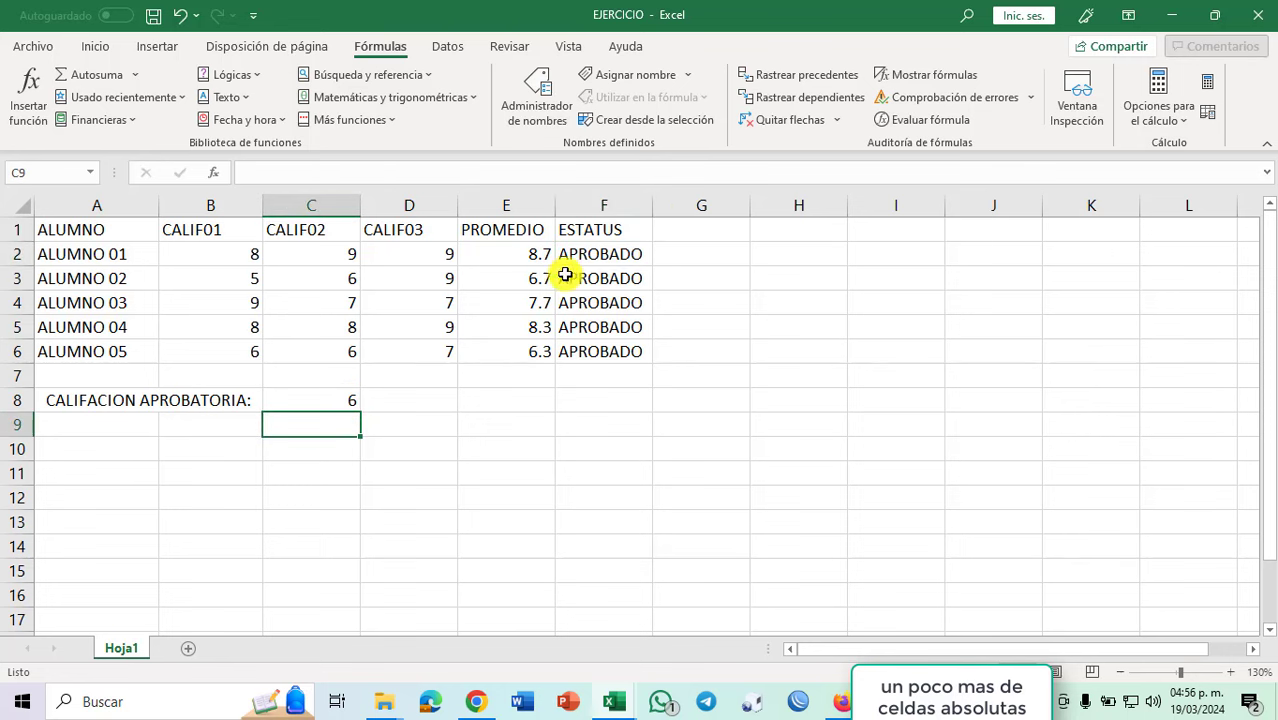
left_click(596, 258)
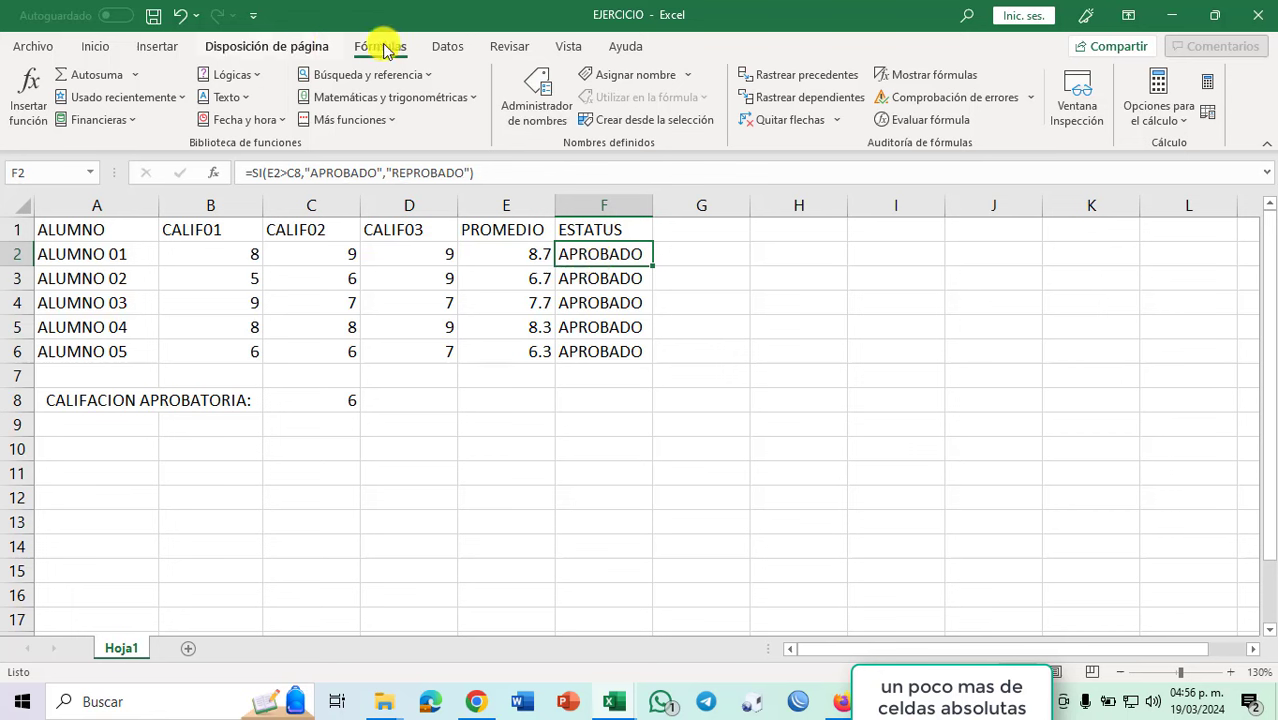
Confirm calculation mode stays Automático and review F2's formula references.
left_click(1160, 118)
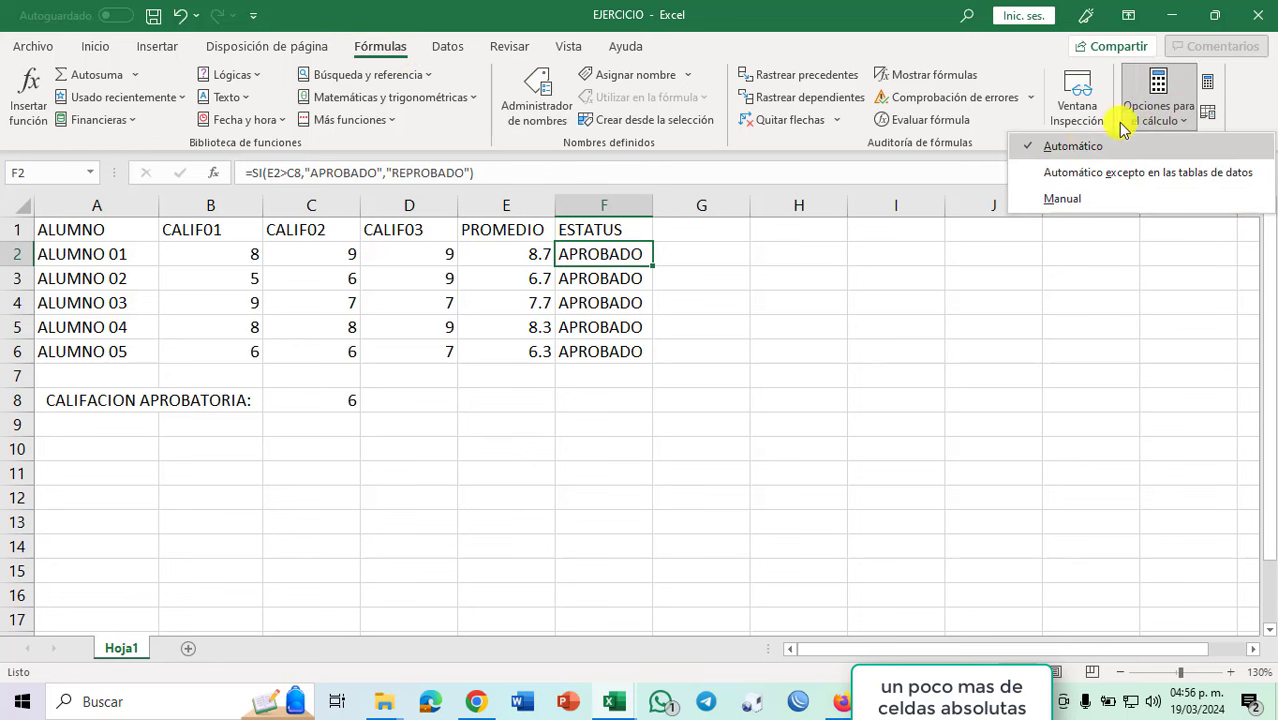
left_click(1163, 118)
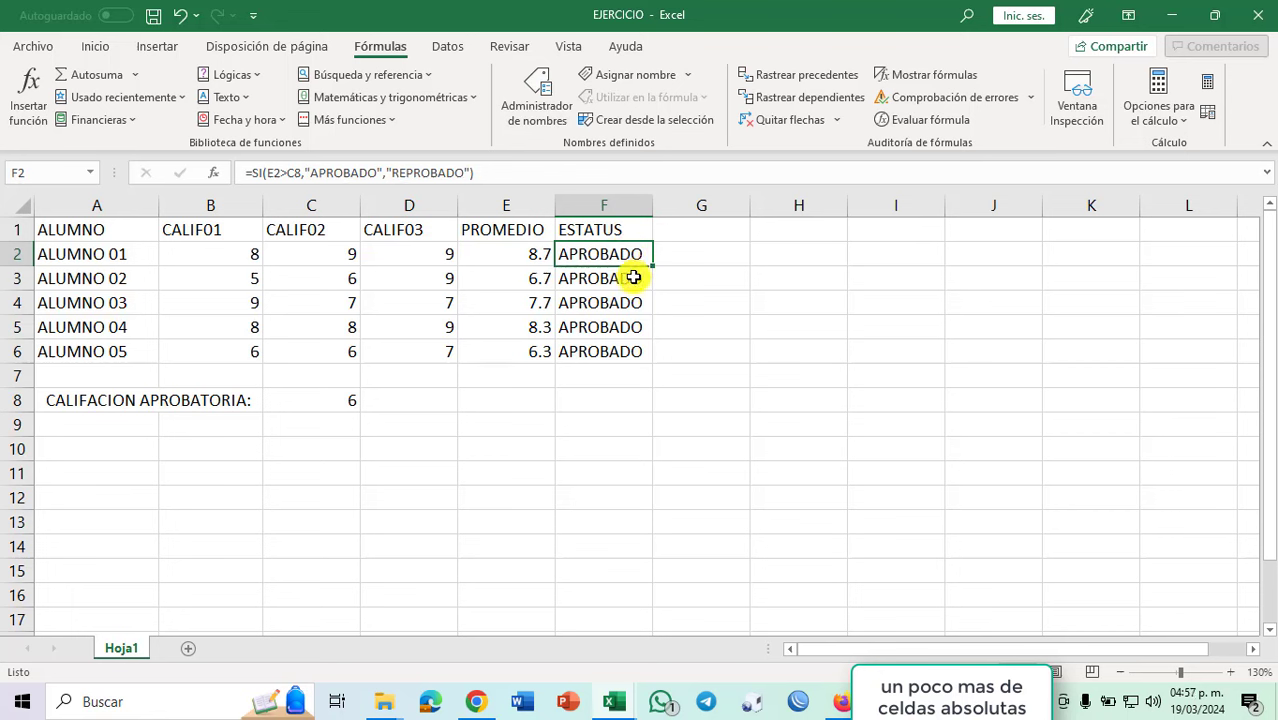
key("F2")
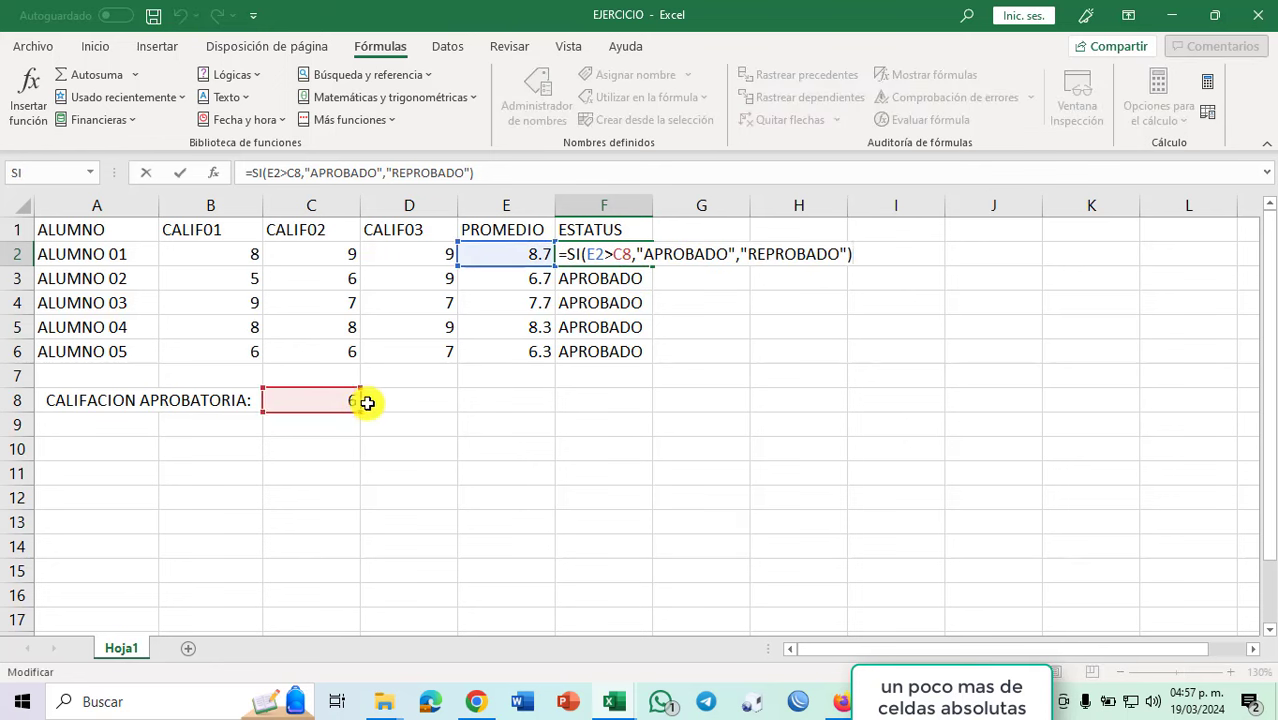
key("Escape")
Repoint F3's comparison from C9 to C8, discarding a trial C10-to-C8 edit in F4.
left_click(596, 278)
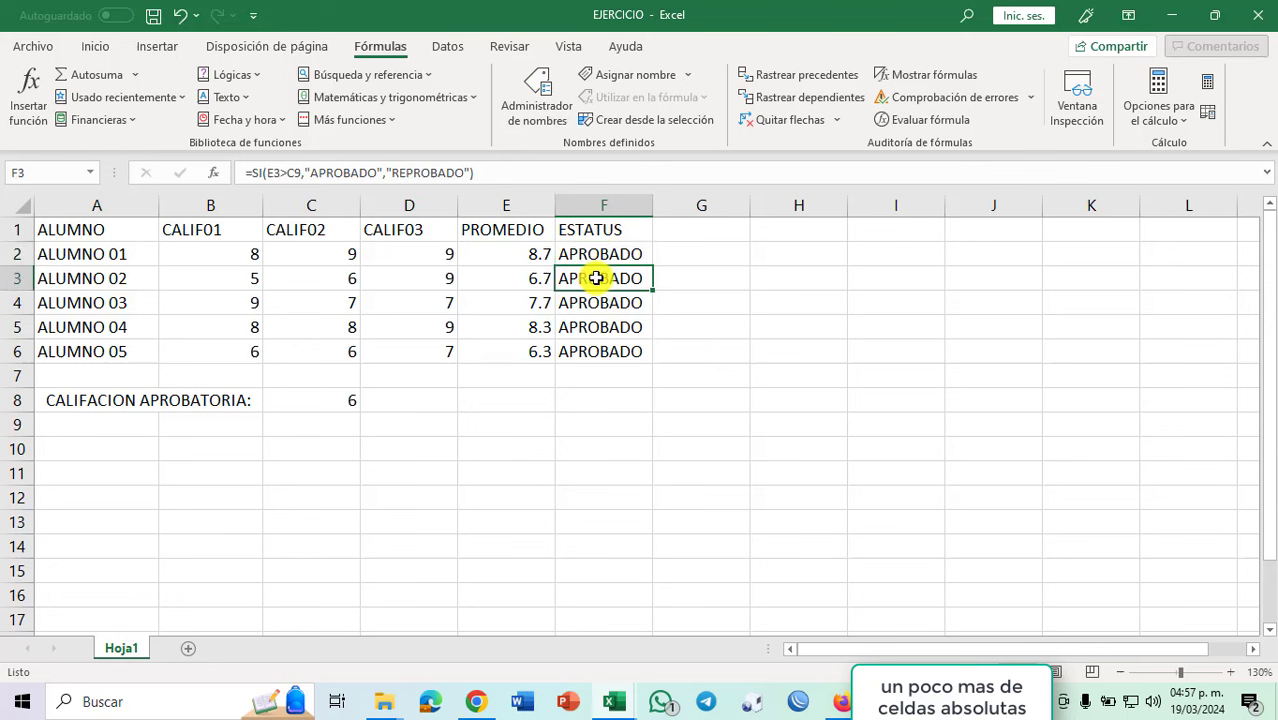
key("F2")
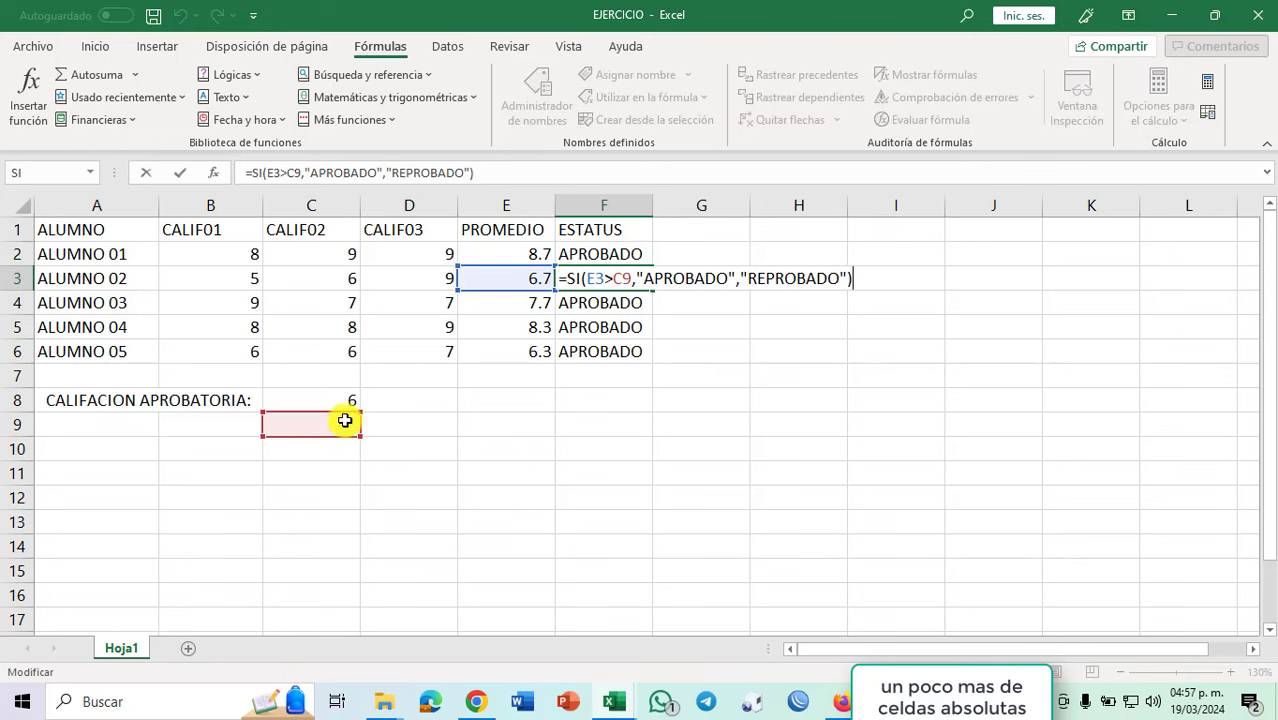
left_click_drag(354, 413, 354, 400)
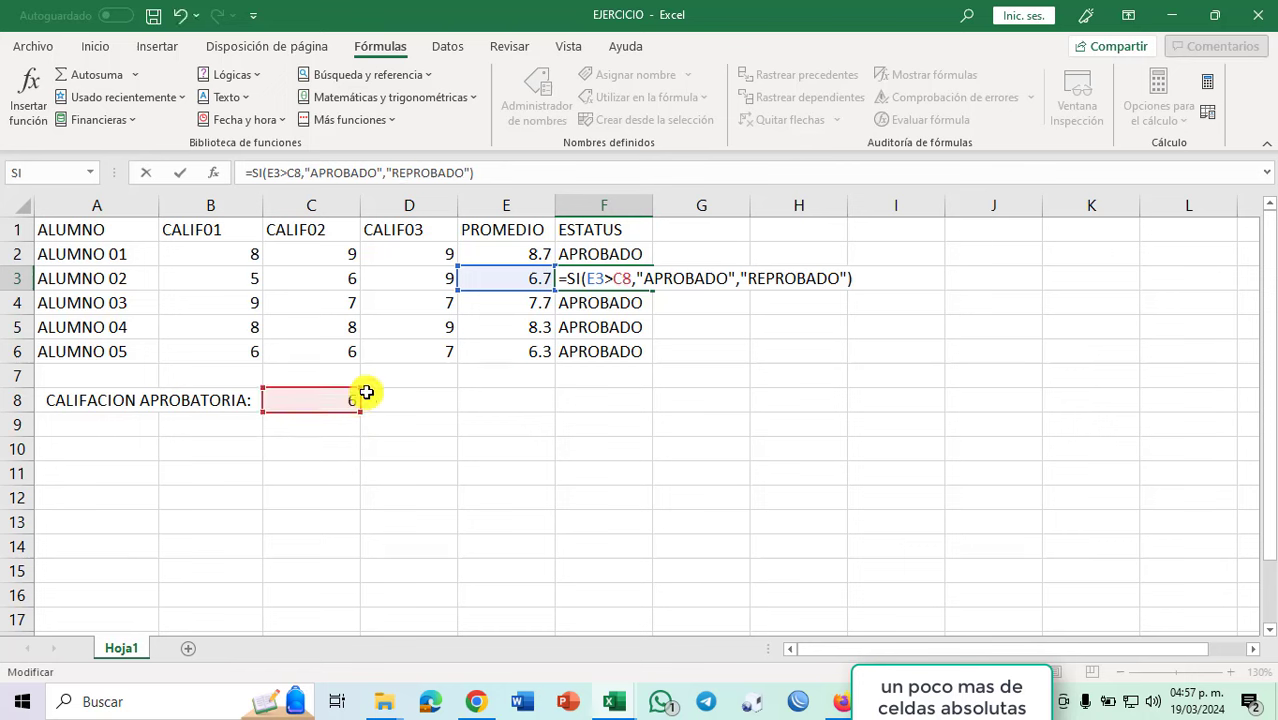
key("Return")
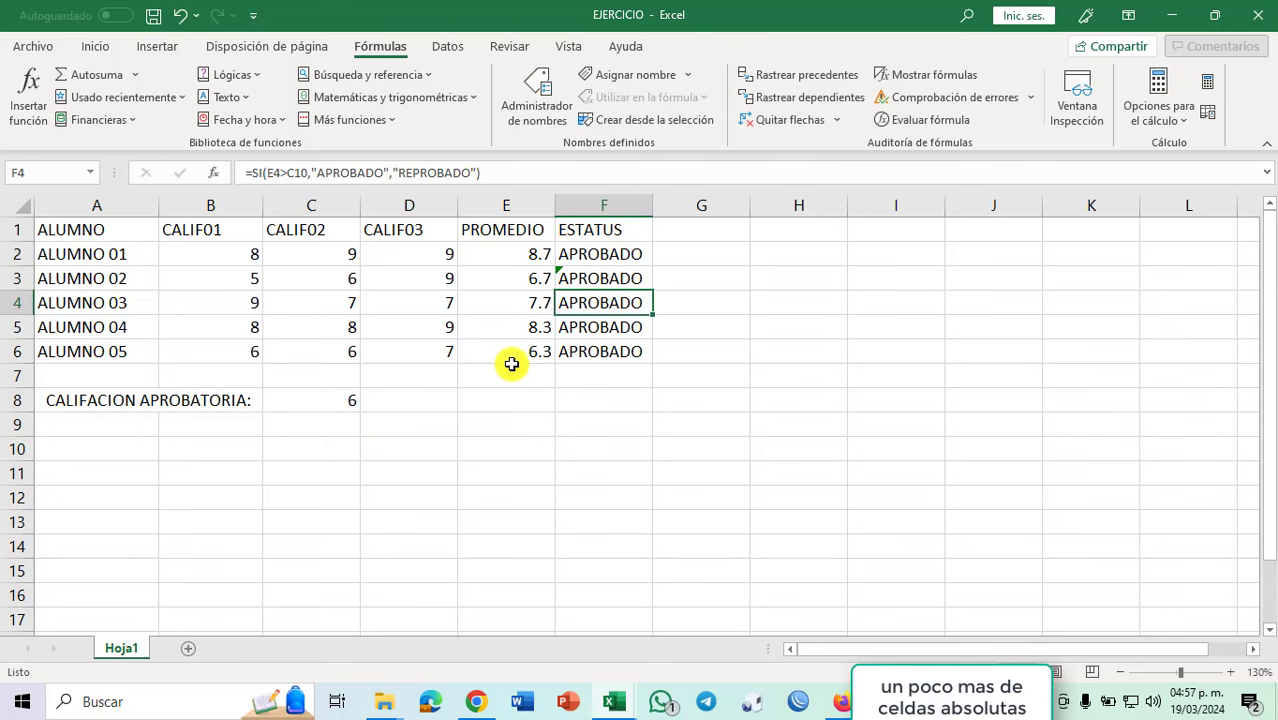
key("F2")
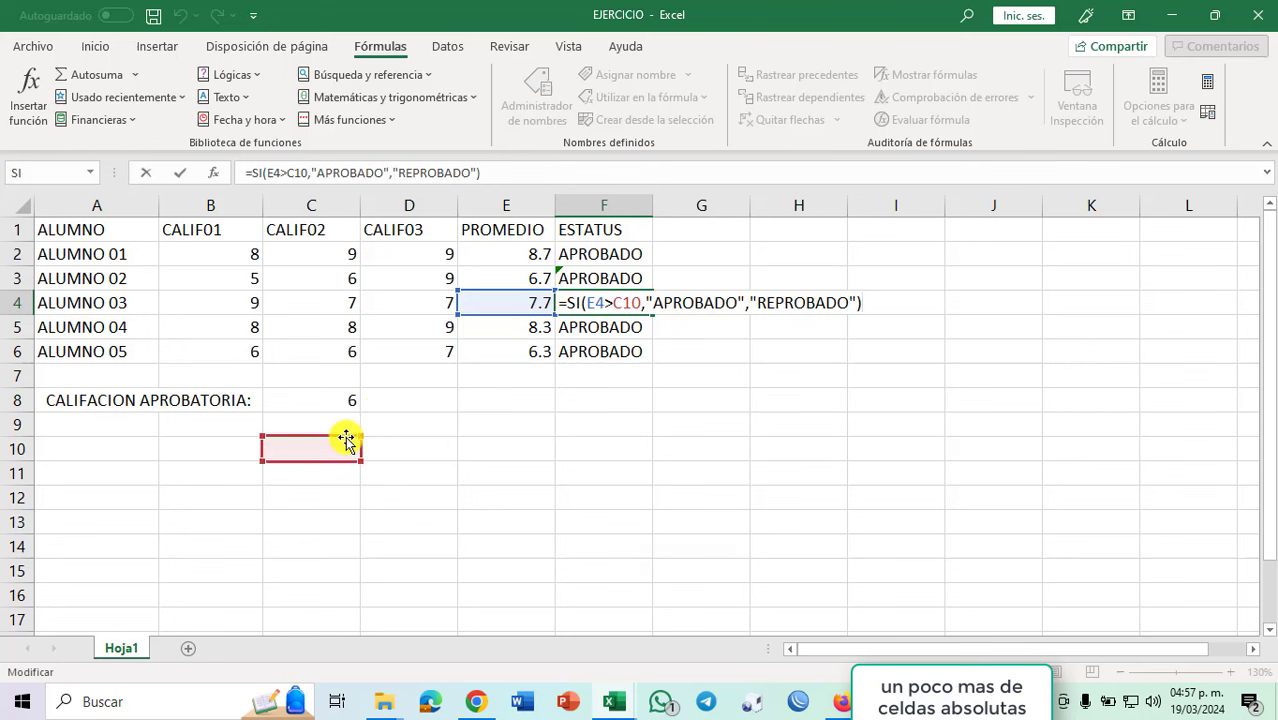
left_click_drag(342, 437, 341, 404)
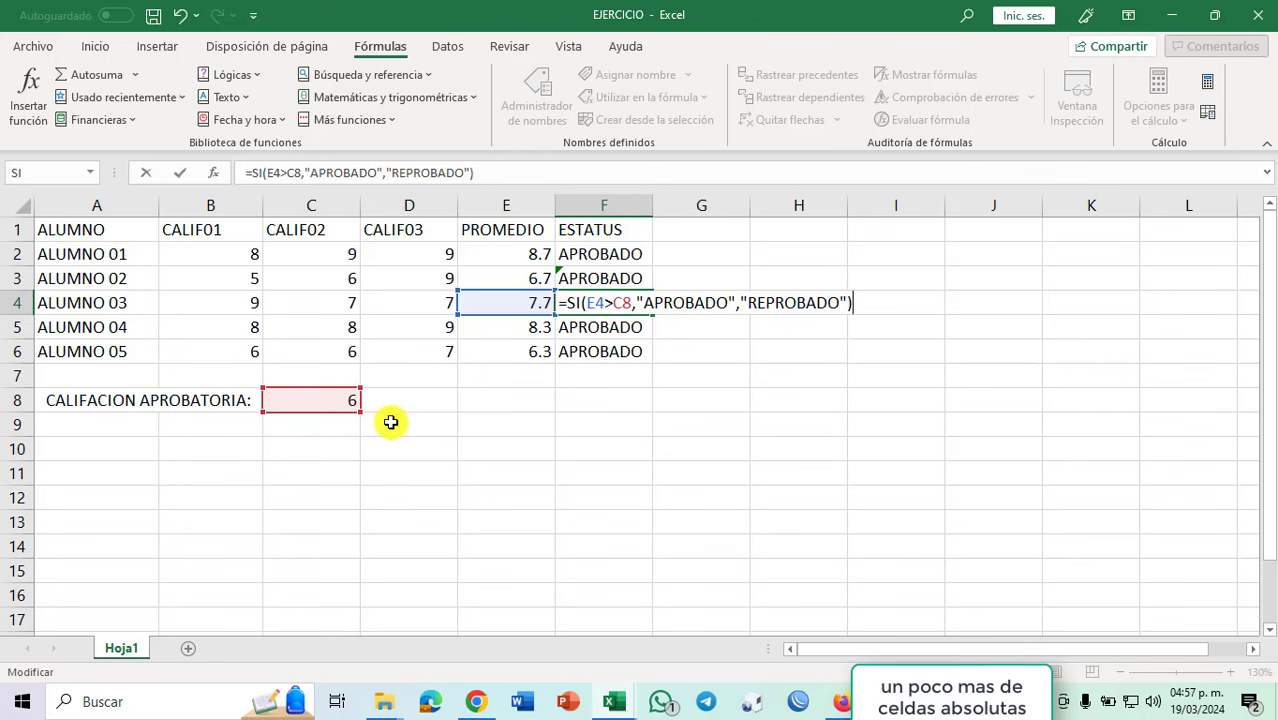
key("Escape")
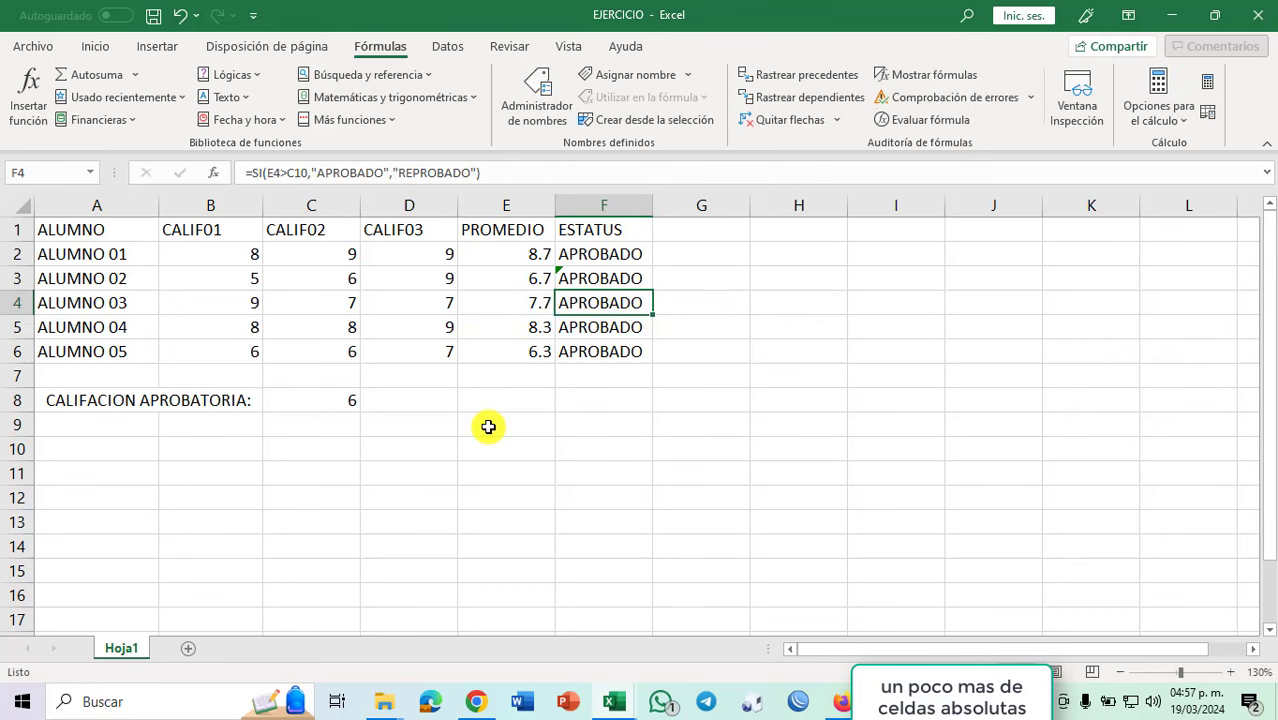
left_click(619, 254)
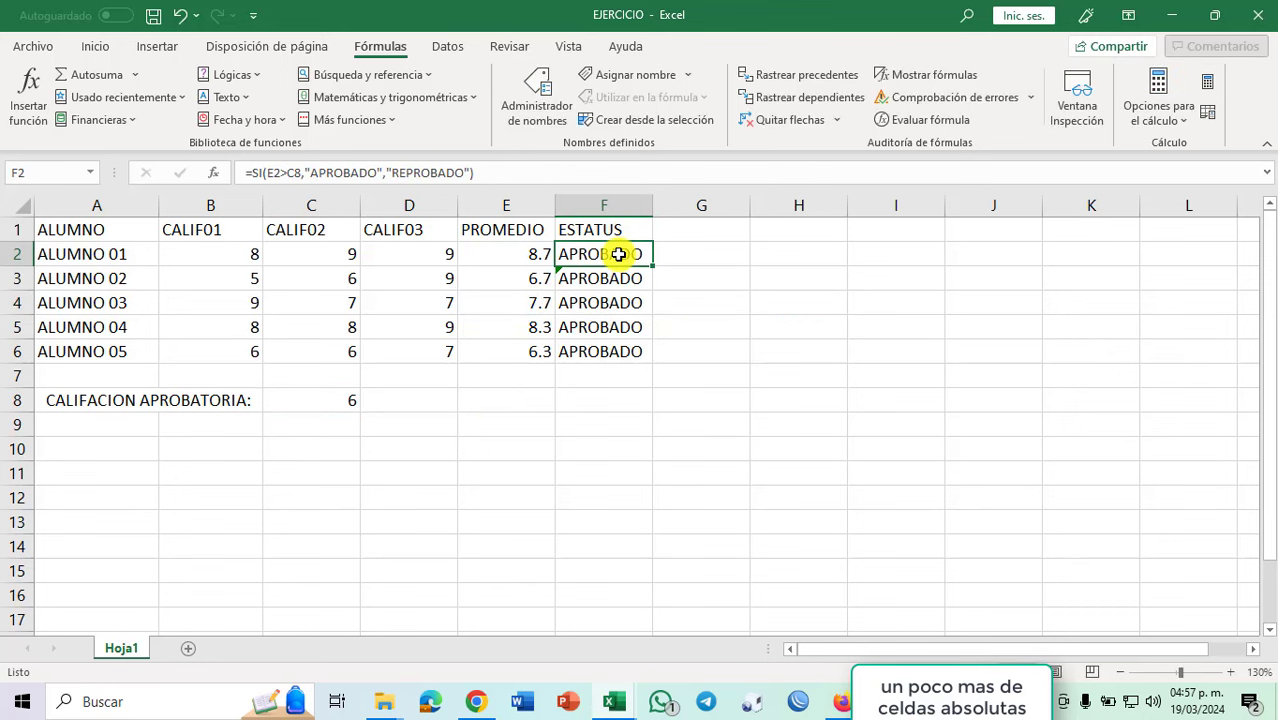
Turn C8 into $C$8 in F2's SI logical test, giving =SI(E2>$C$8,"APROBADO","REPROBADO").
left_click(217, 176)
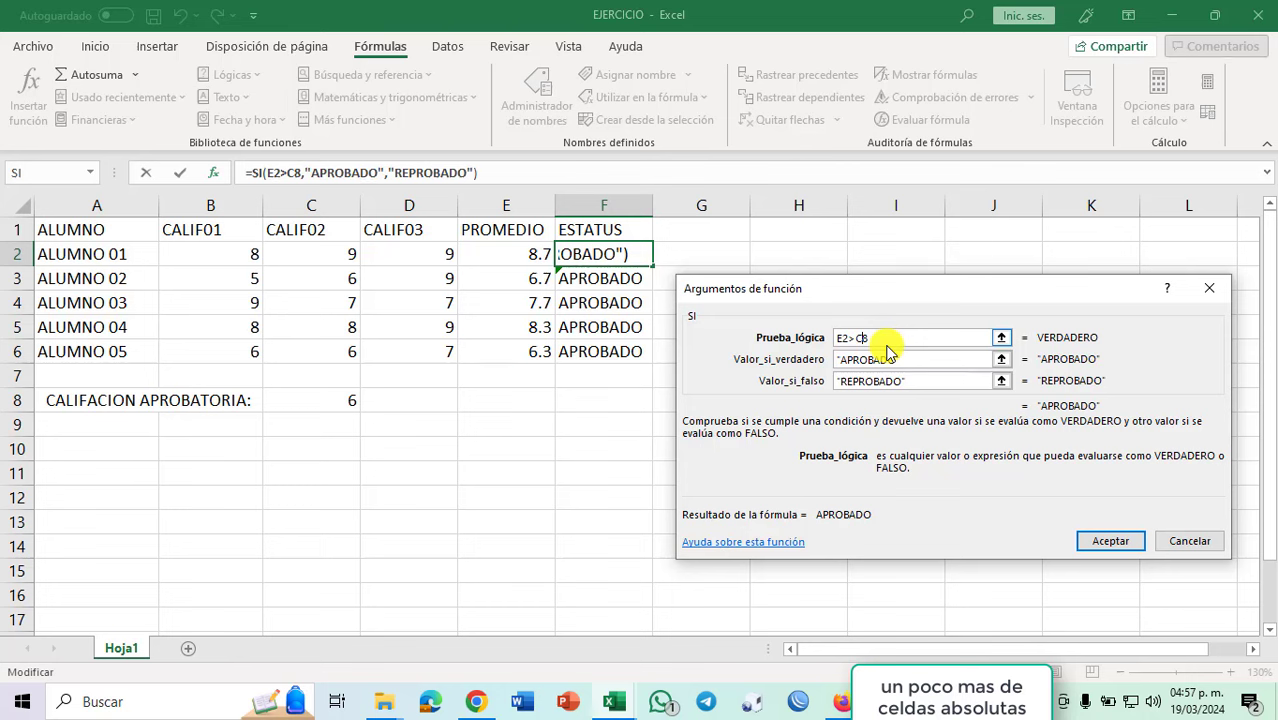
key("F4")
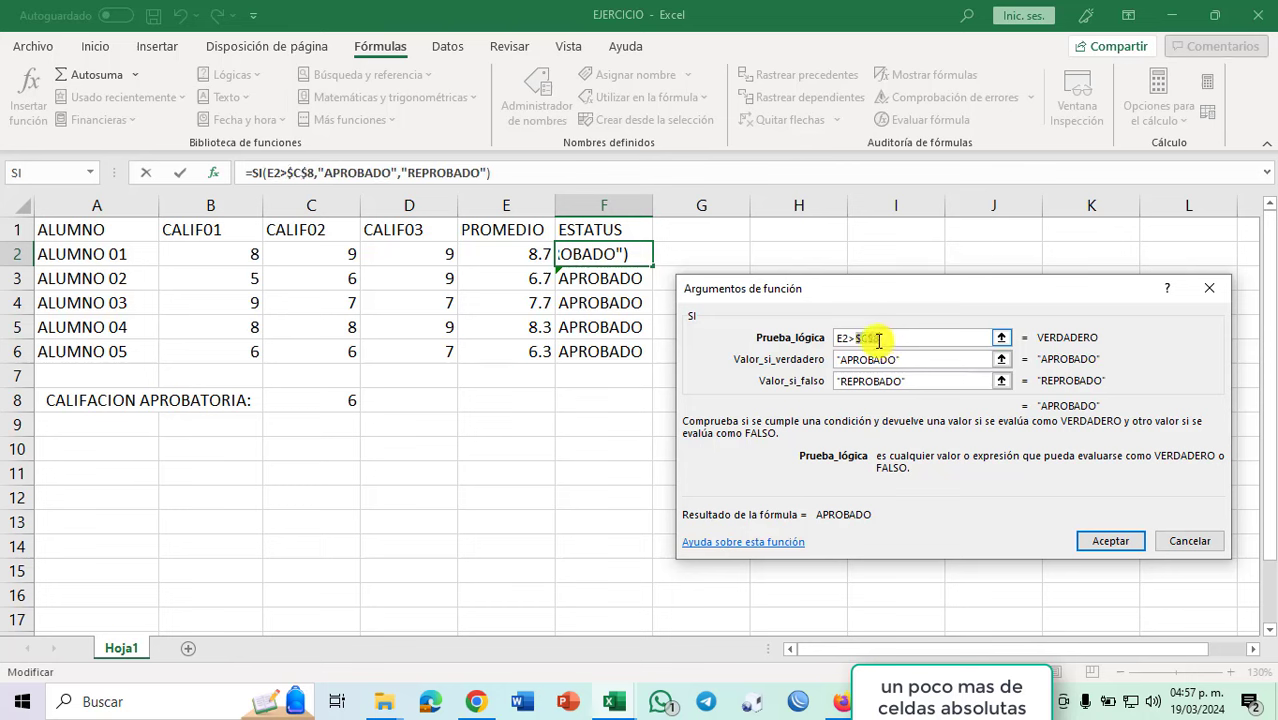
left_click(1110, 540)
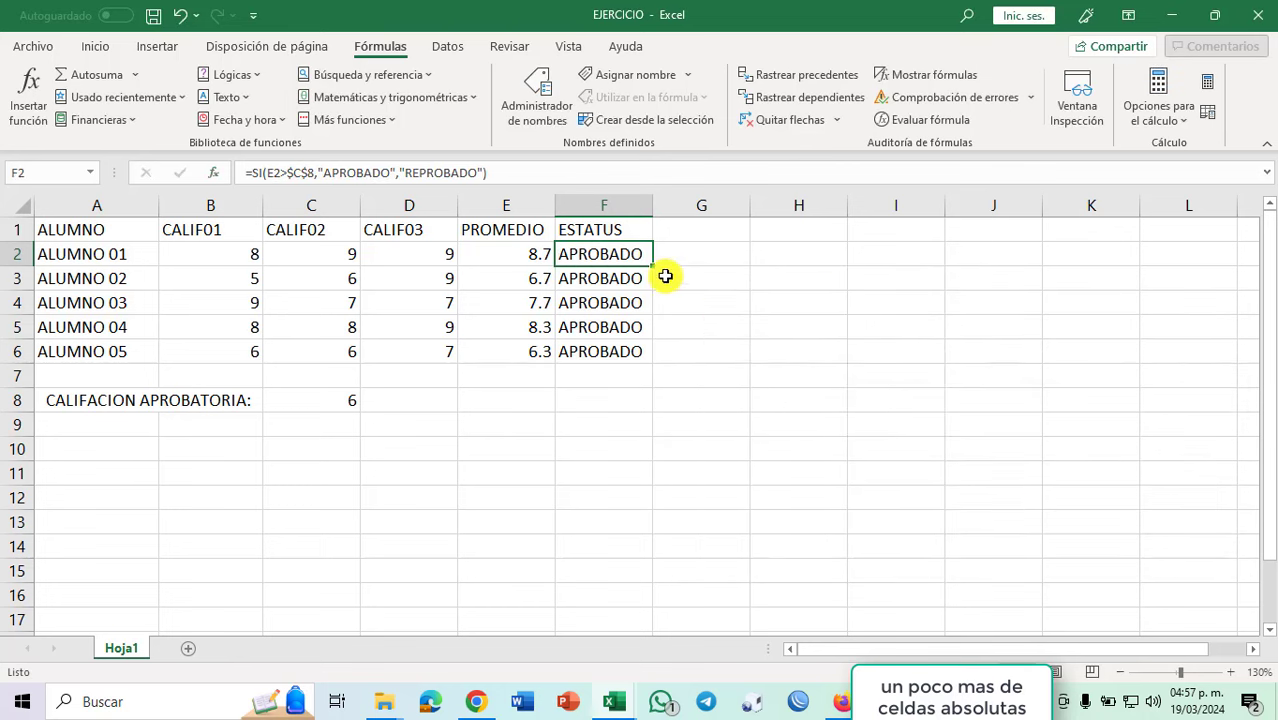
left_click_drag(653, 267, 657, 362)
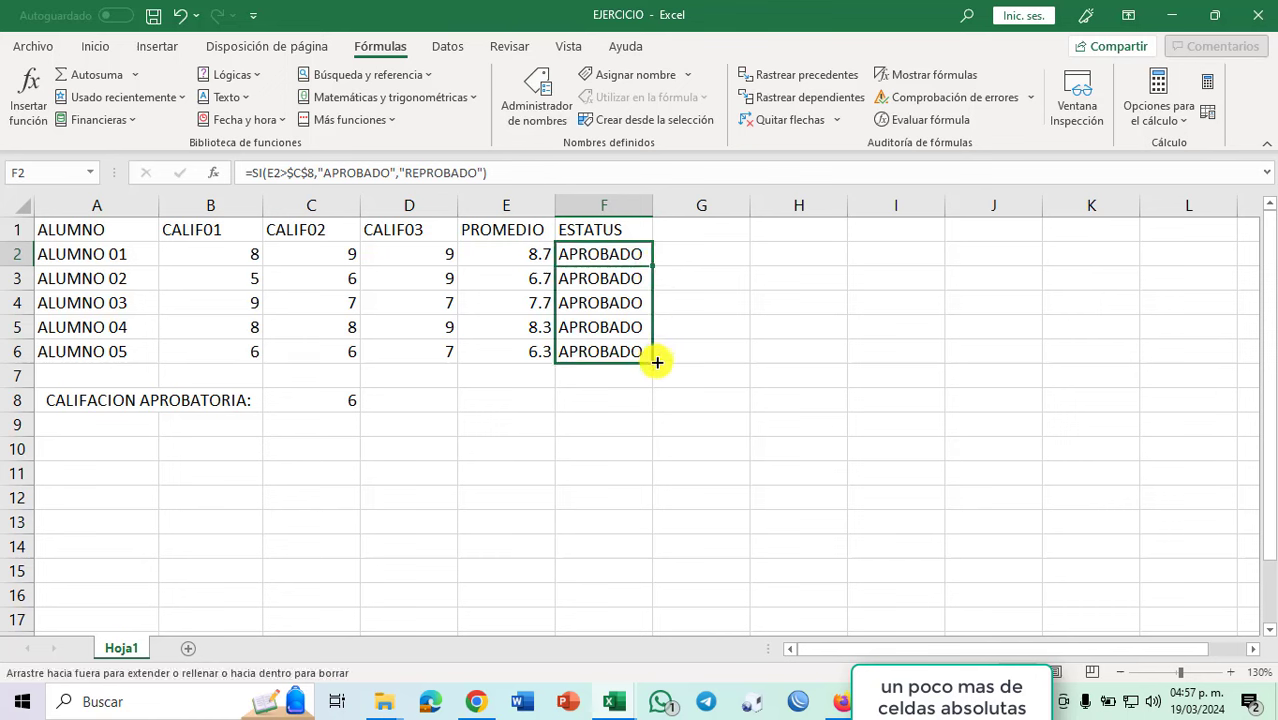
left_click(630, 254)
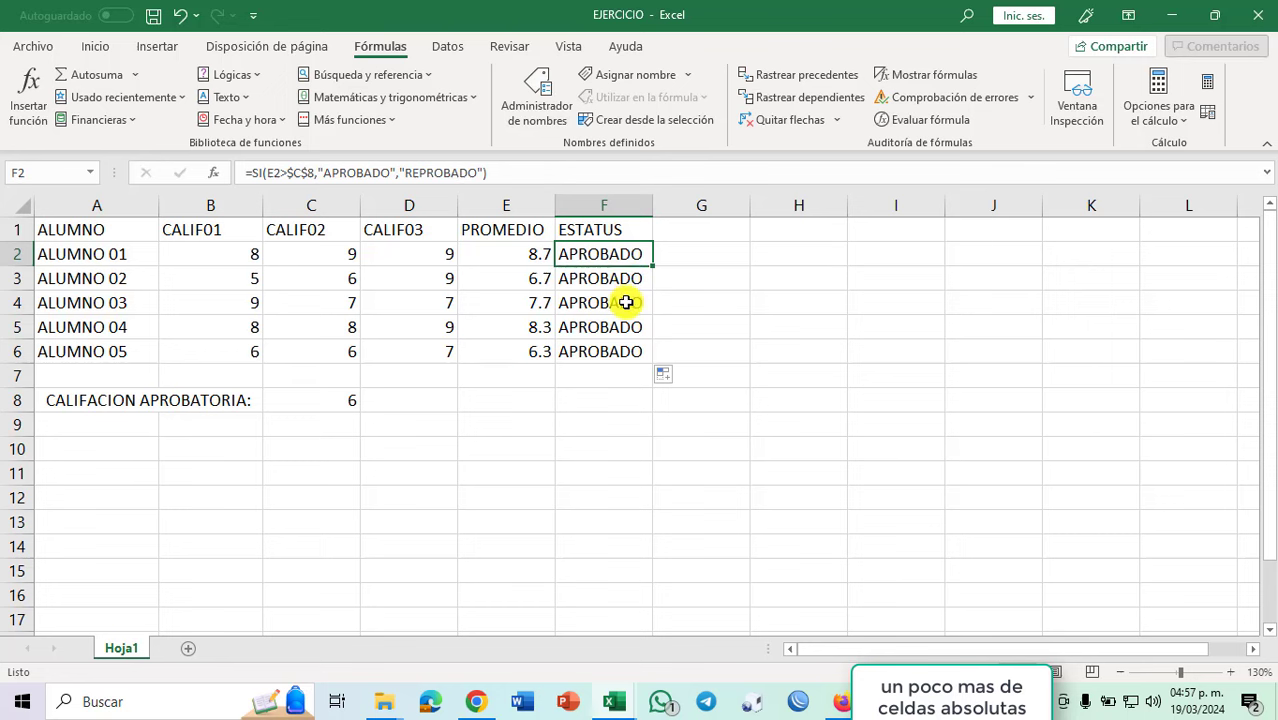
key("F2")
key("Escape")
left_click(608, 284)
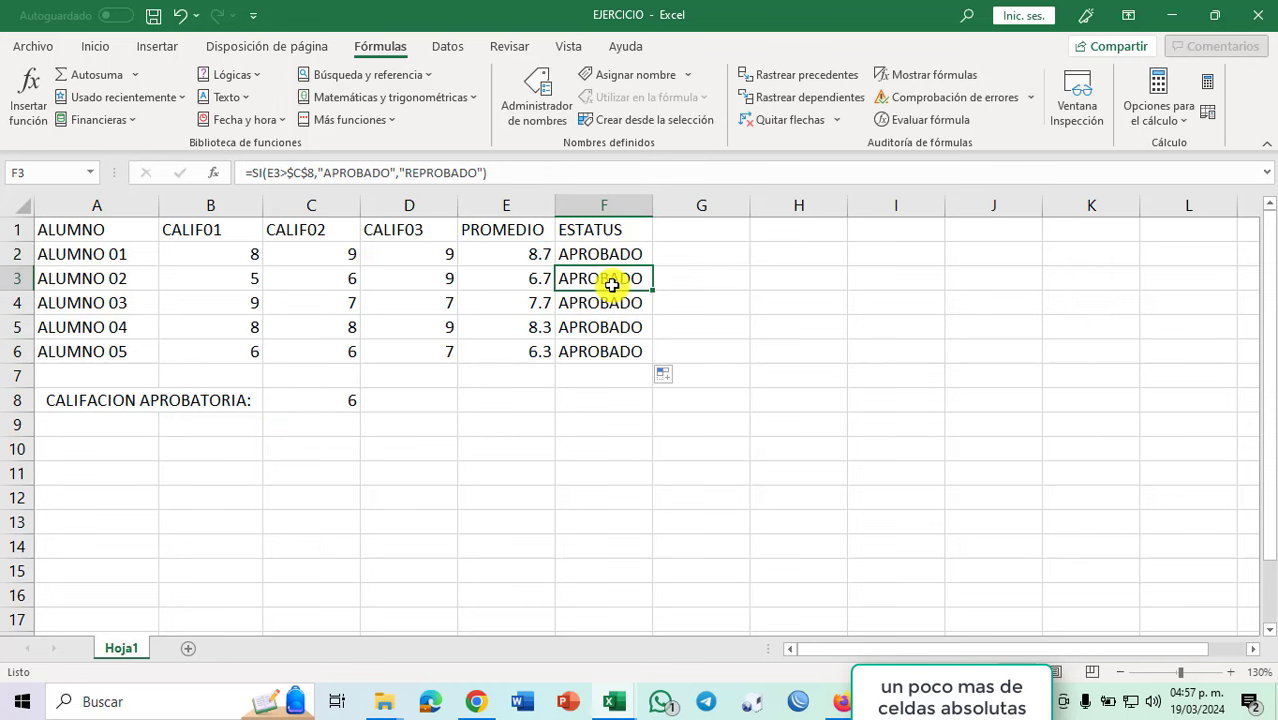
key("F2")
key("Escape")
left_click(608, 300)
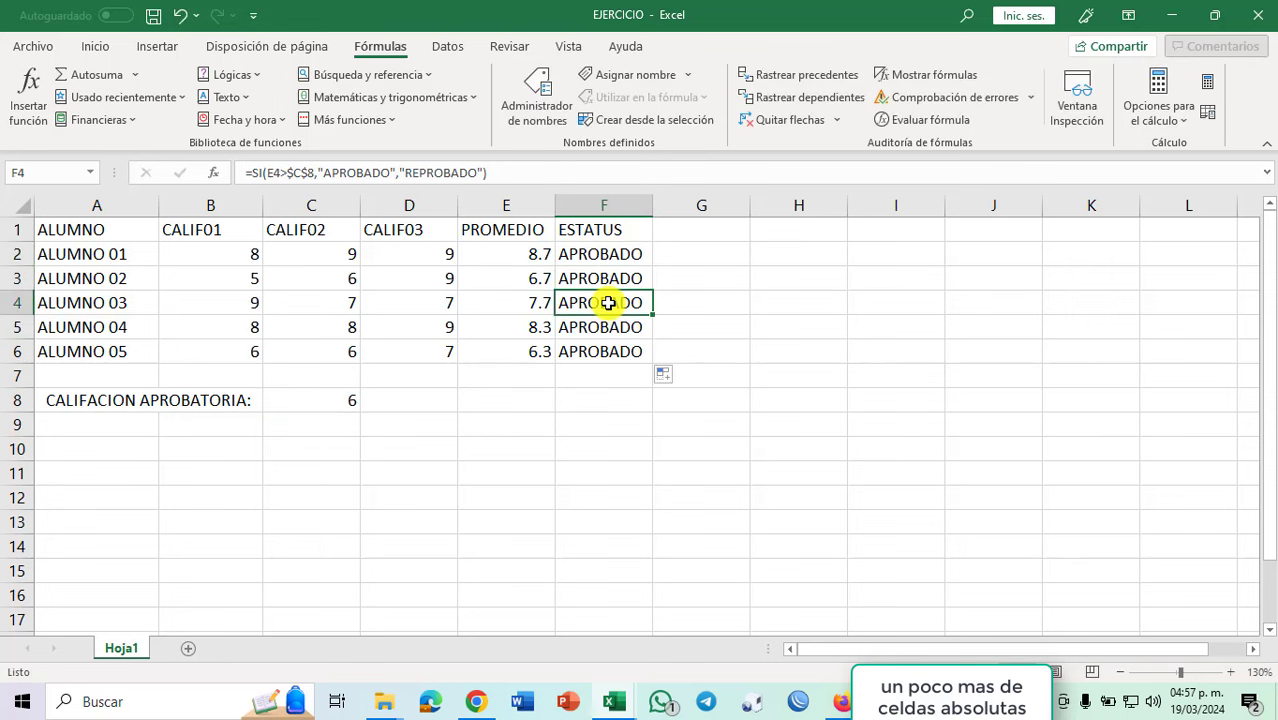
key("F2")
key("Escape")
left_click(322, 400)
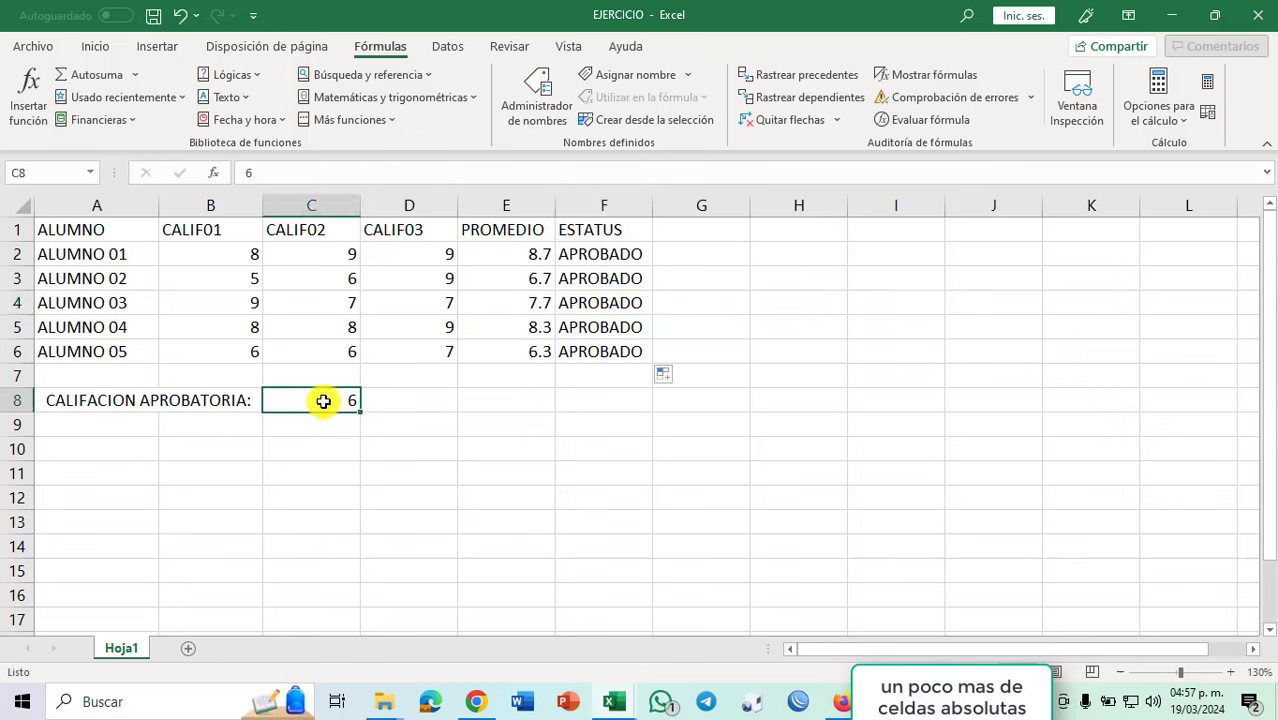
left_click(613, 254)
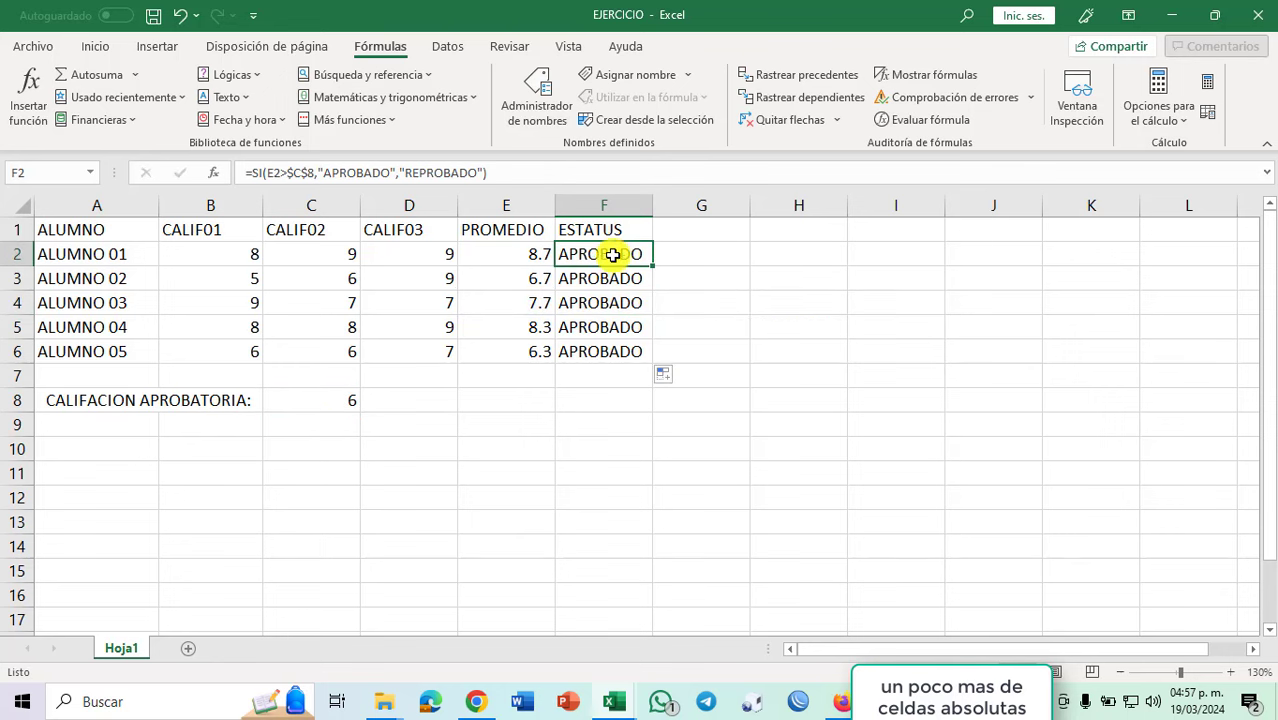
left_click(344, 398)
type("7")
key("Return")
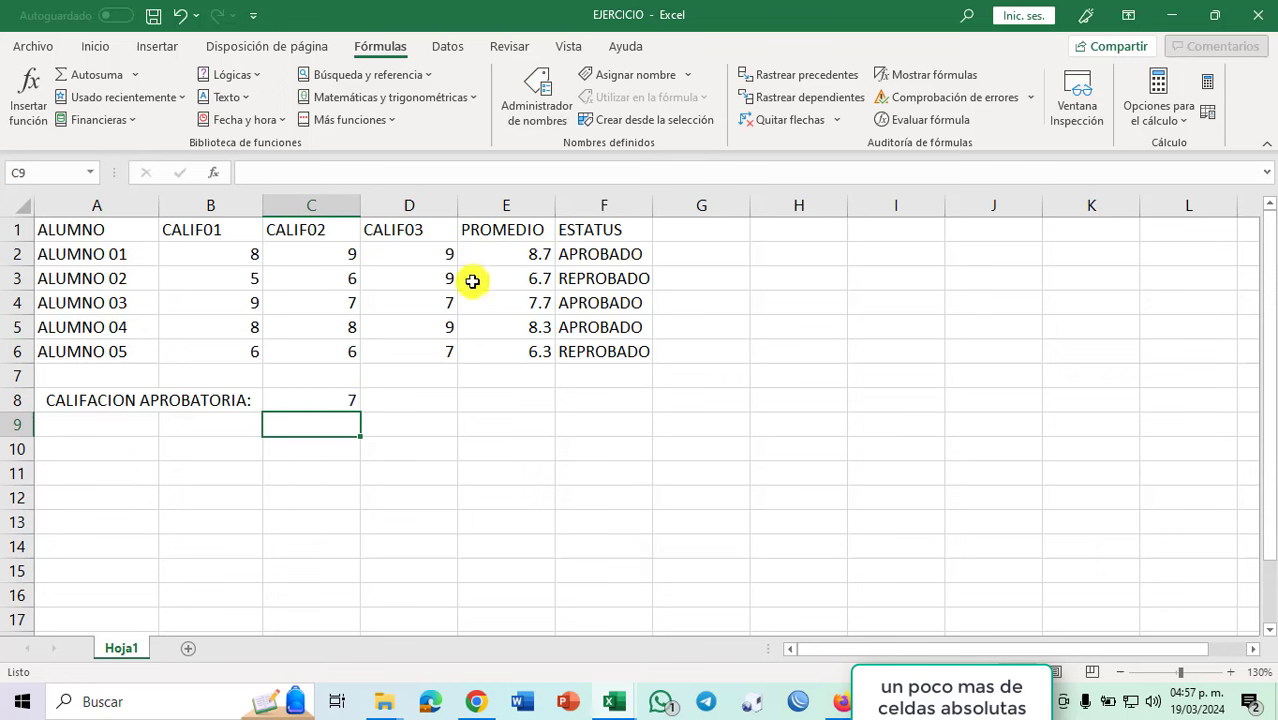
left_click(326, 401)
type("9")
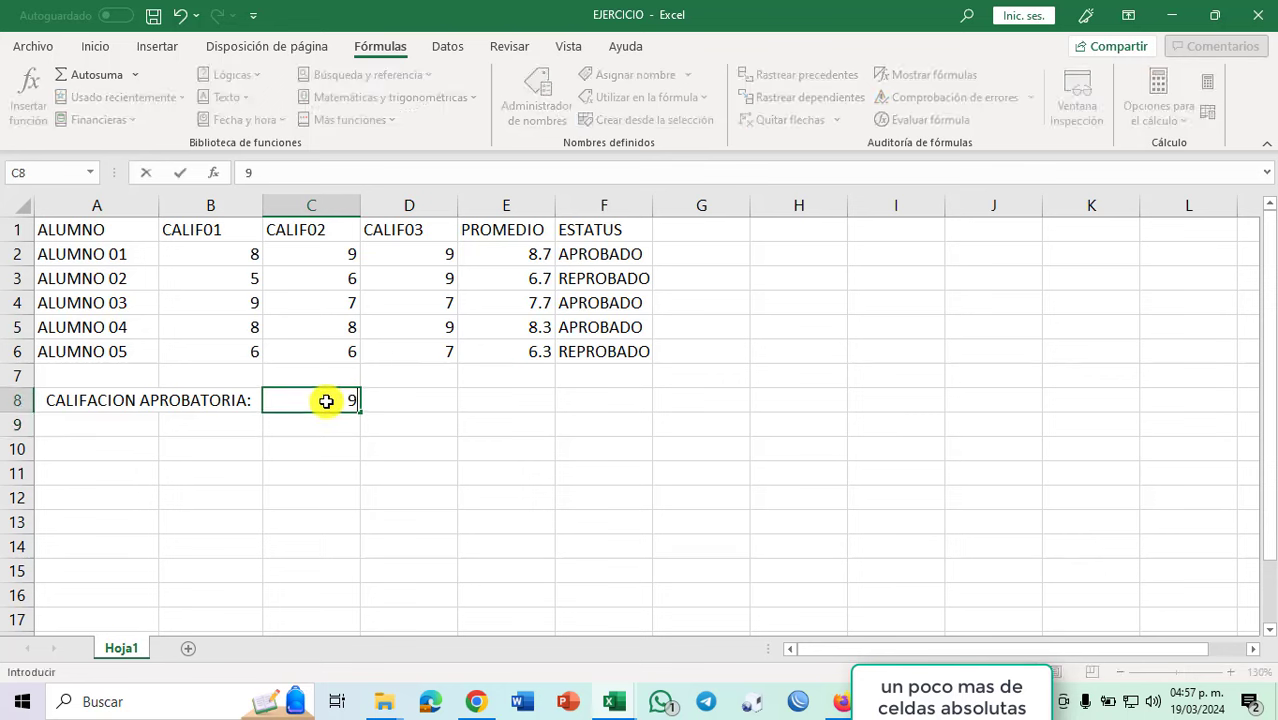
key("Return")
left_click(326, 401)
type("5")
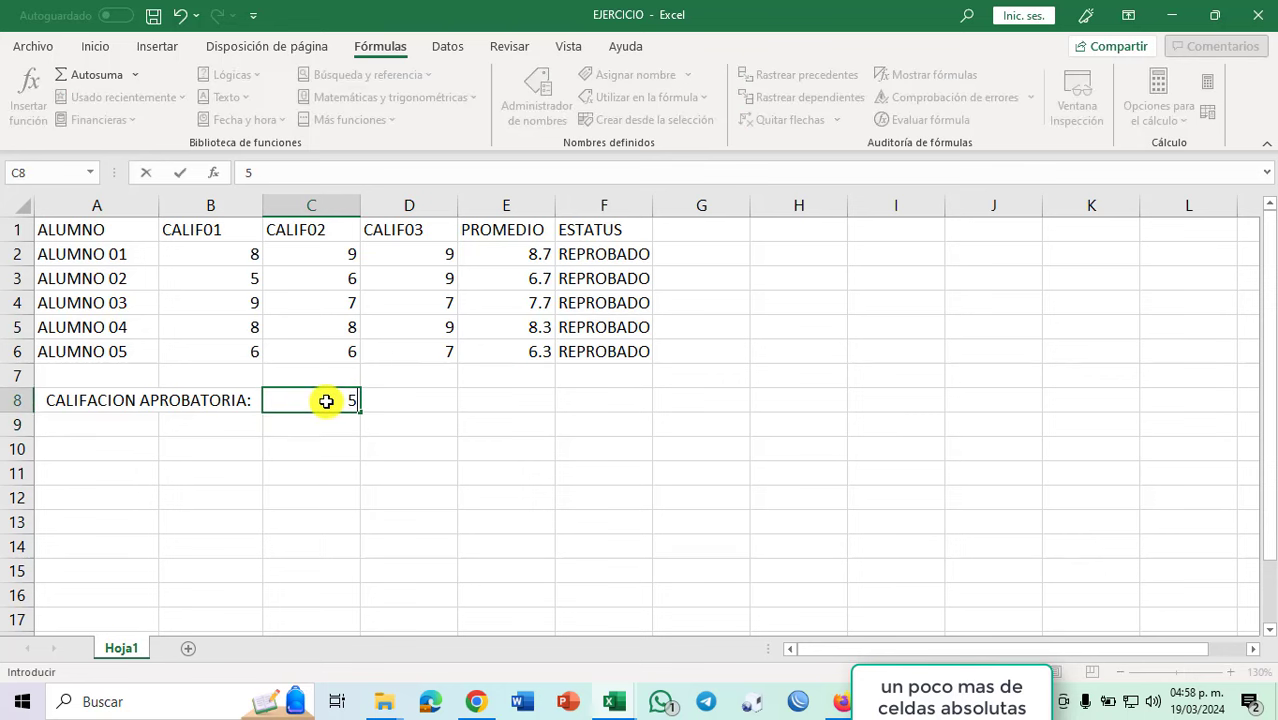
key("Return")
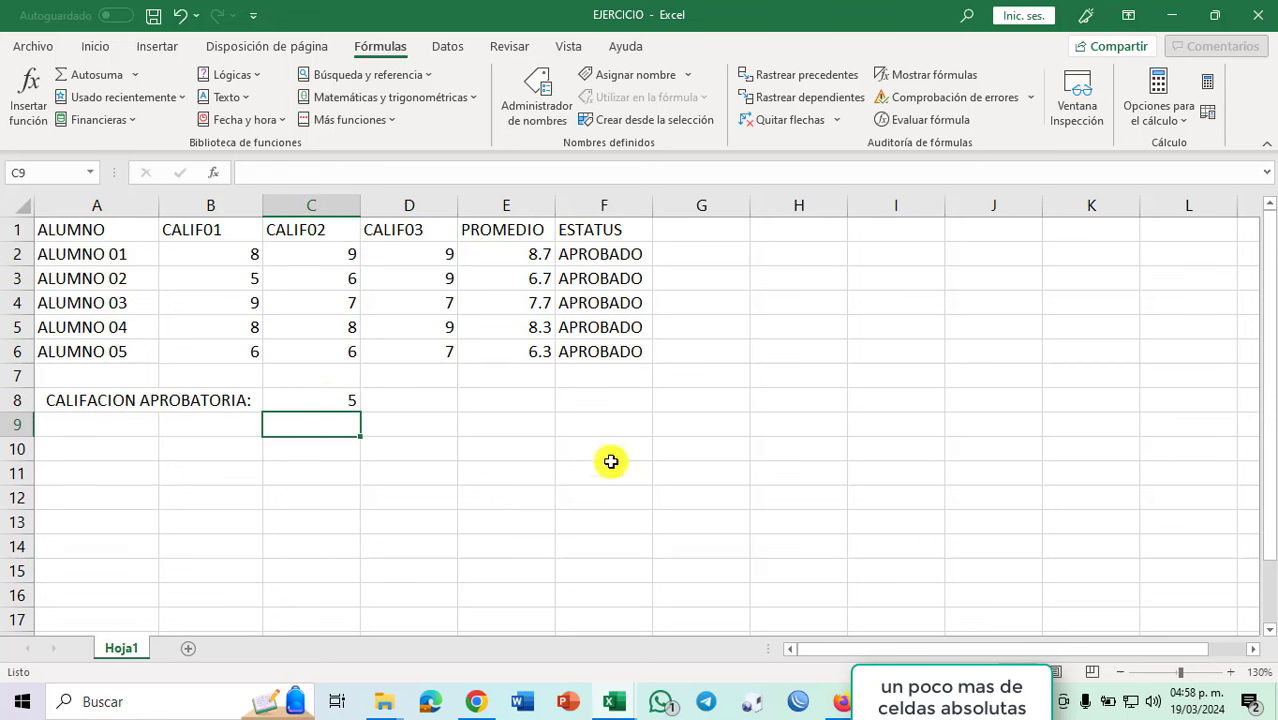
left_click(681, 432)
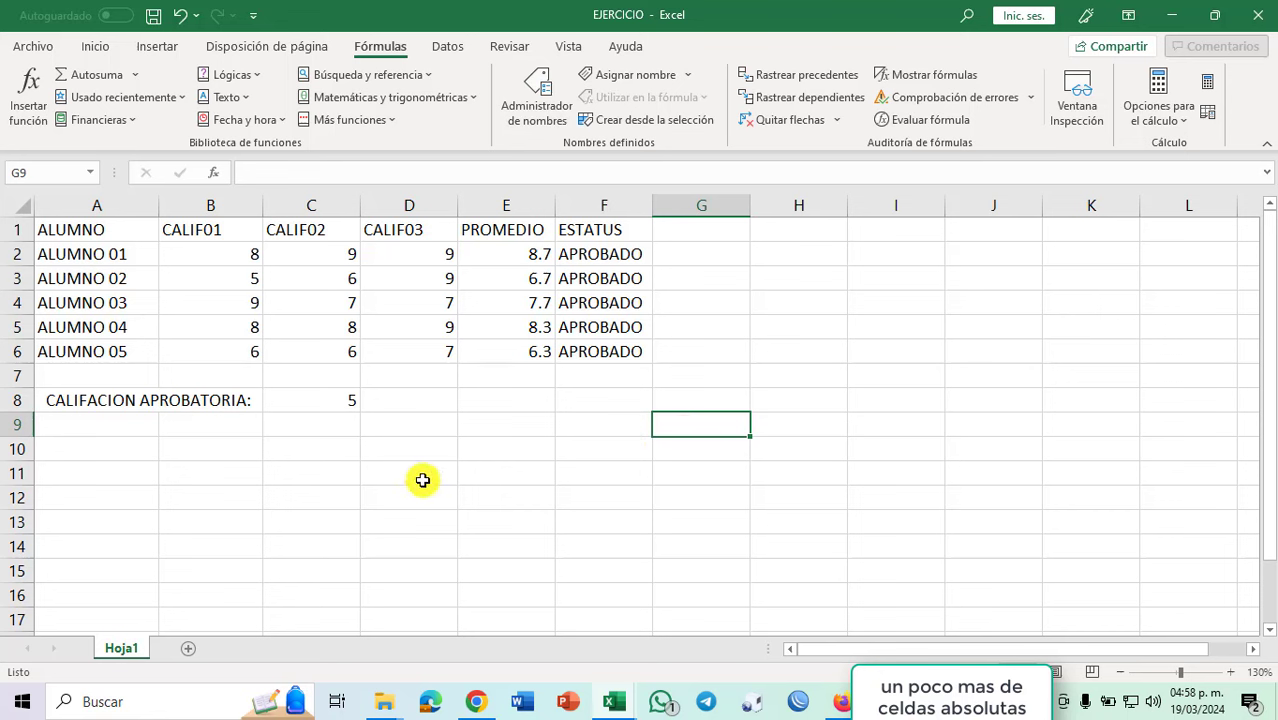
Copy the headers and ALUMNO 01's row (A1:D2) and paste them at F11.
left_click(124, 349)
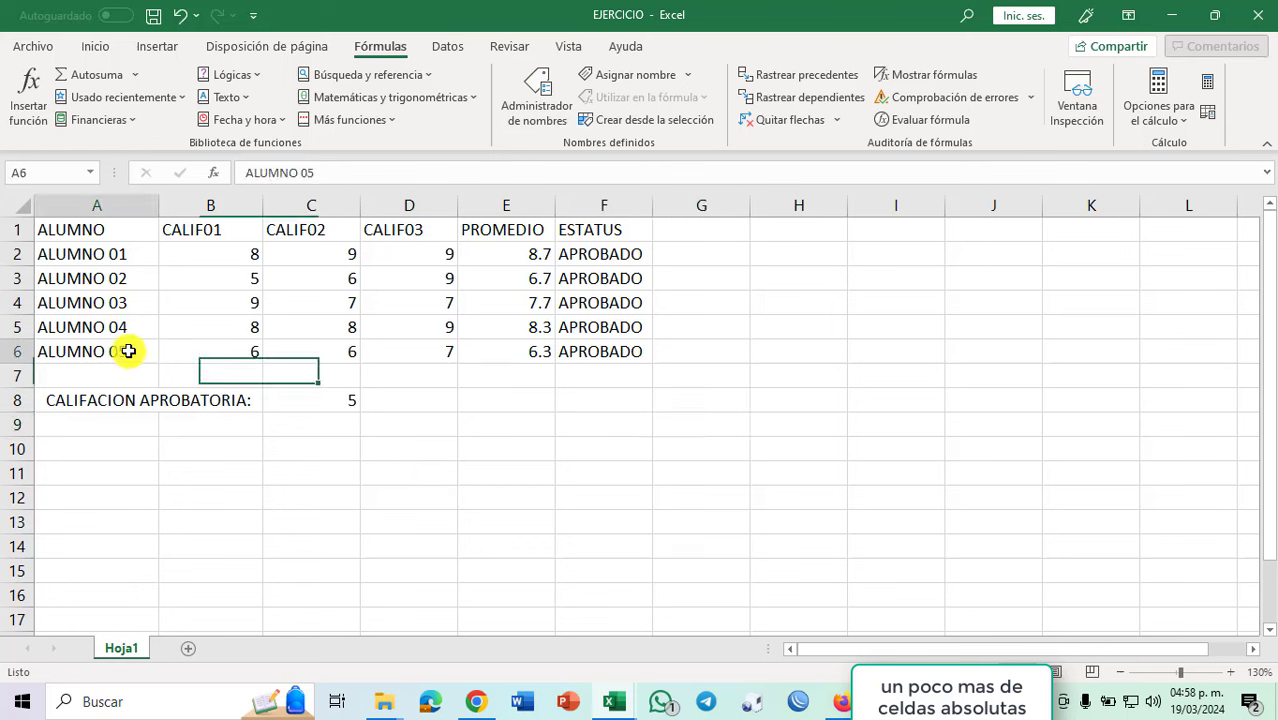
left_click_drag(111, 231, 414, 255)
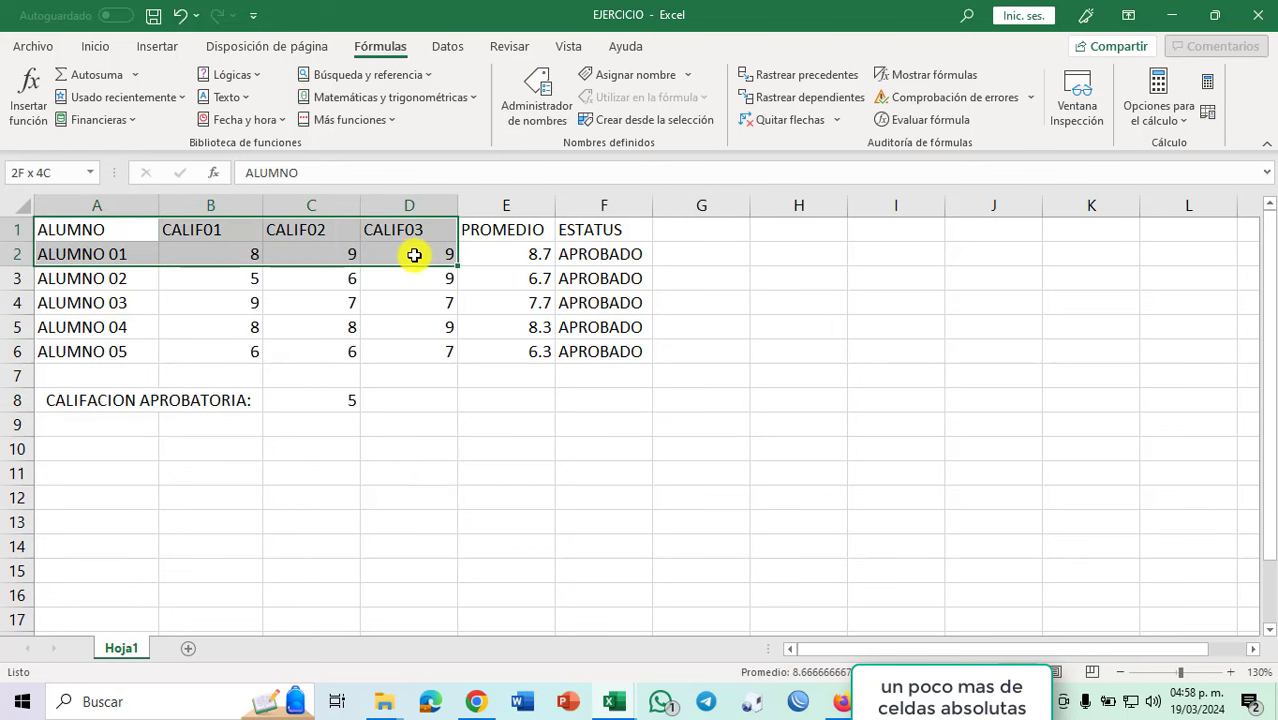
key("ctrl+c")
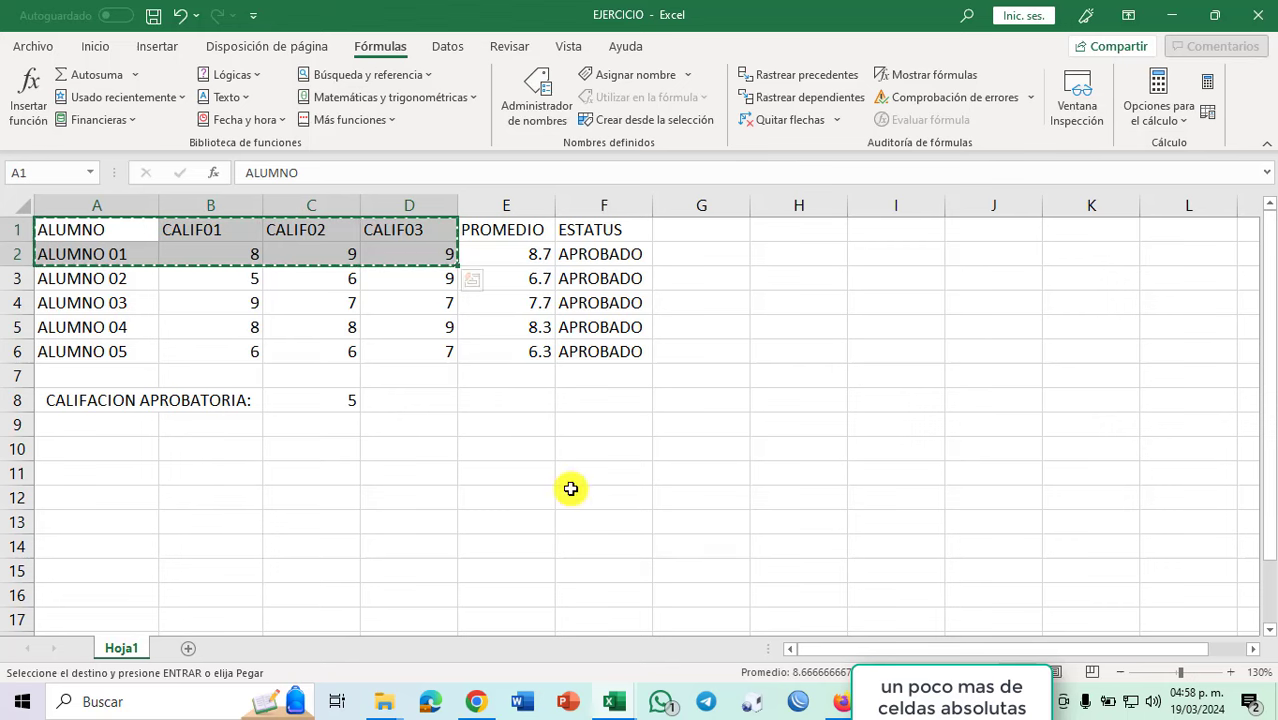
left_click(585, 474)
key("ctrl+v")
left_click(738, 474)
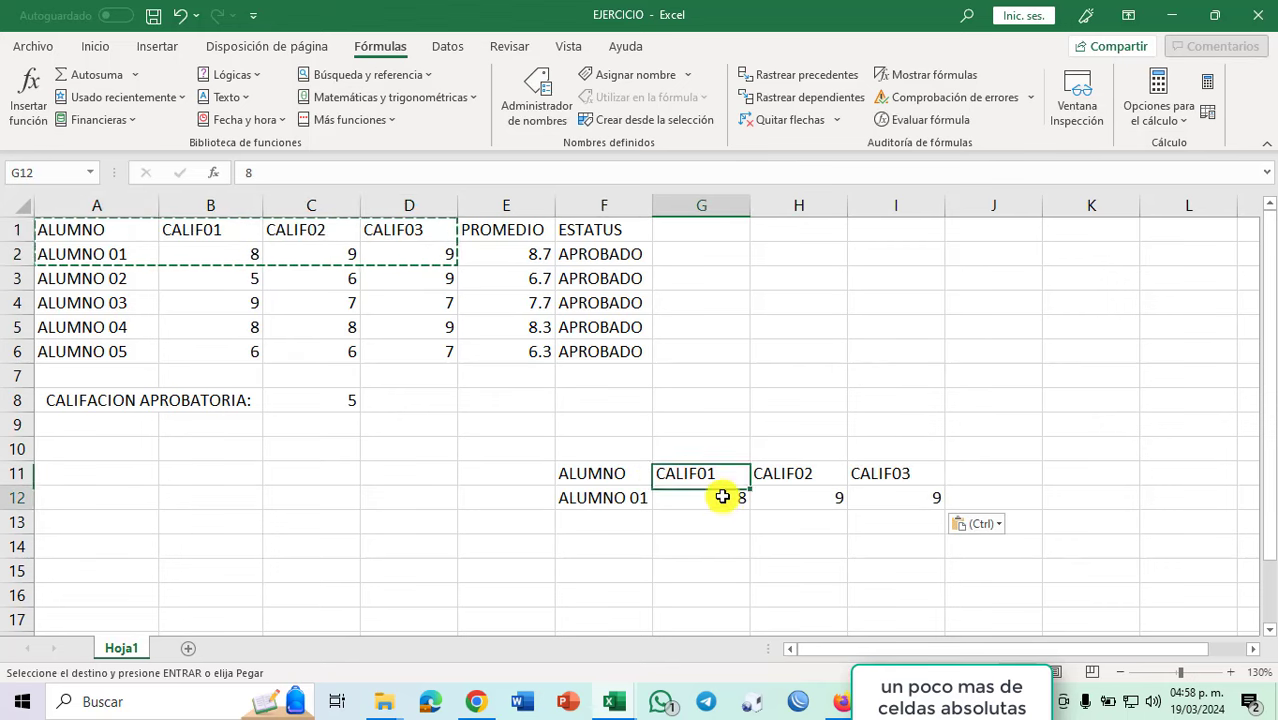
left_click(724, 496)
Fill the 9 in I12 right across to K12.
left_click(903, 497)
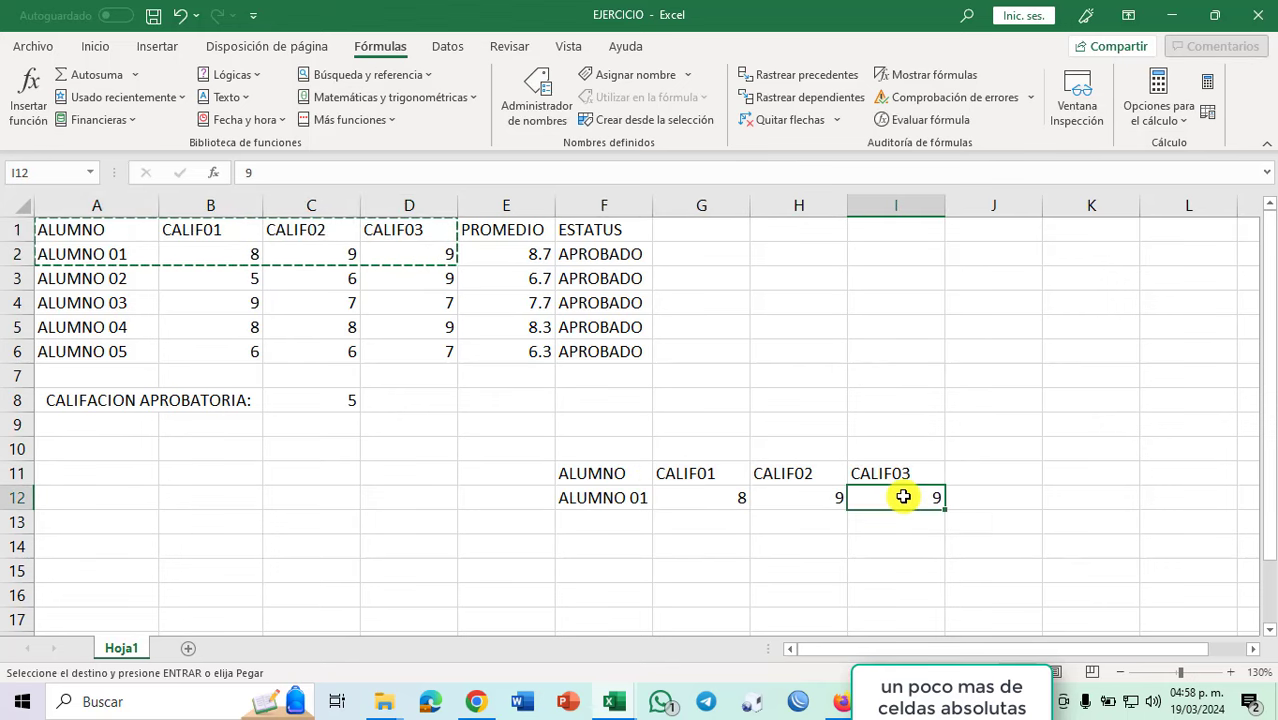
scroll(794, 474, "down", 1)
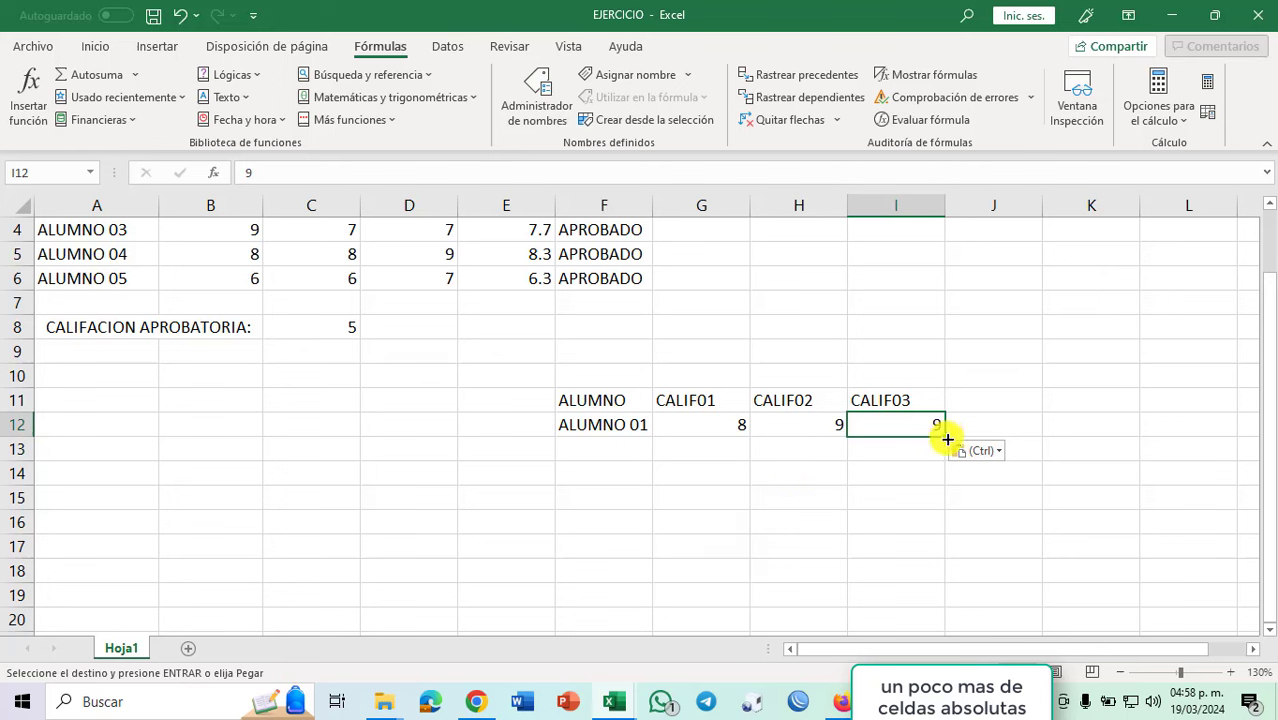
left_click_drag(947, 439, 1118, 428)
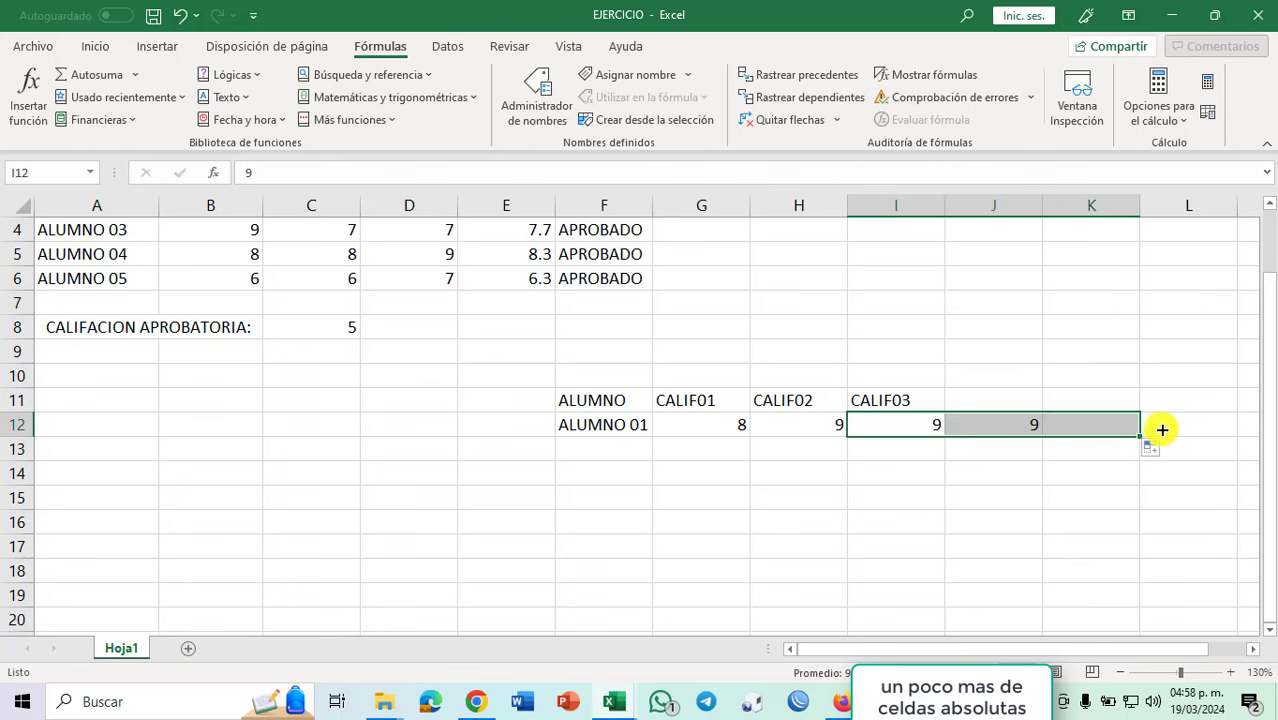
left_click(1113, 428)
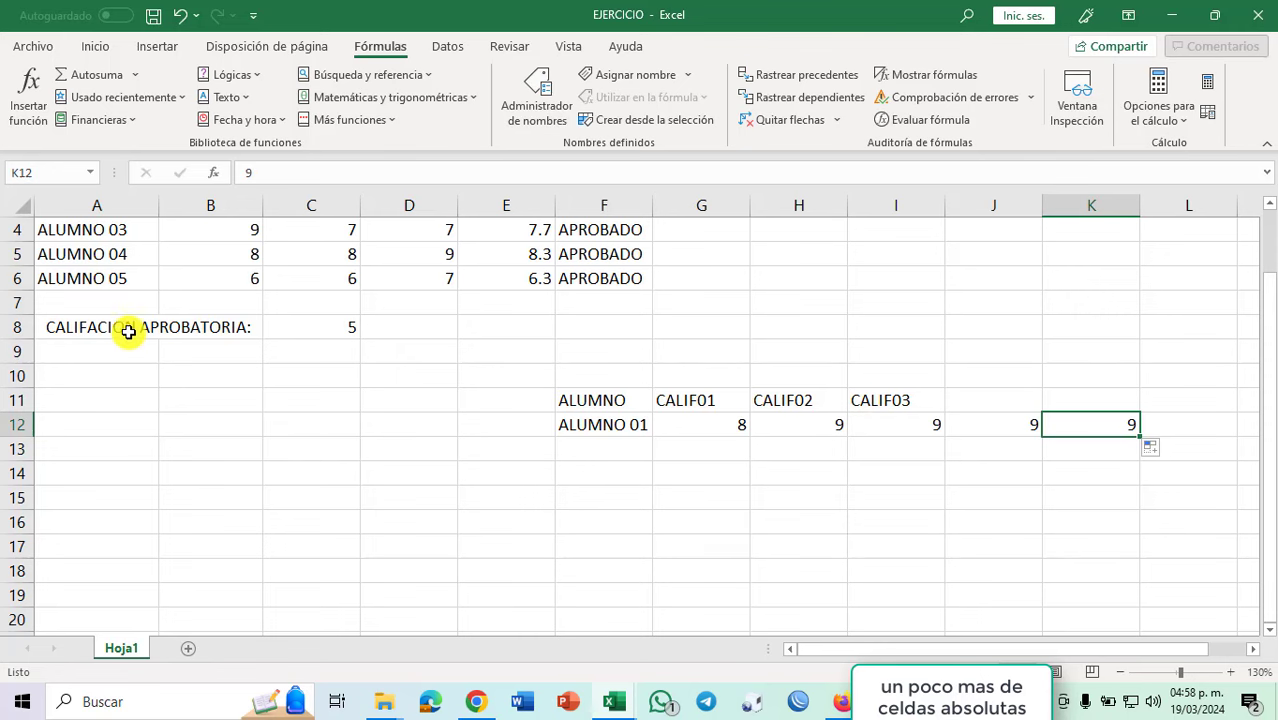
scroll(673, 383, "up", 1)
Copy the five-column table A1:E6 with averages and paste it at F11.
left_click(604, 254)
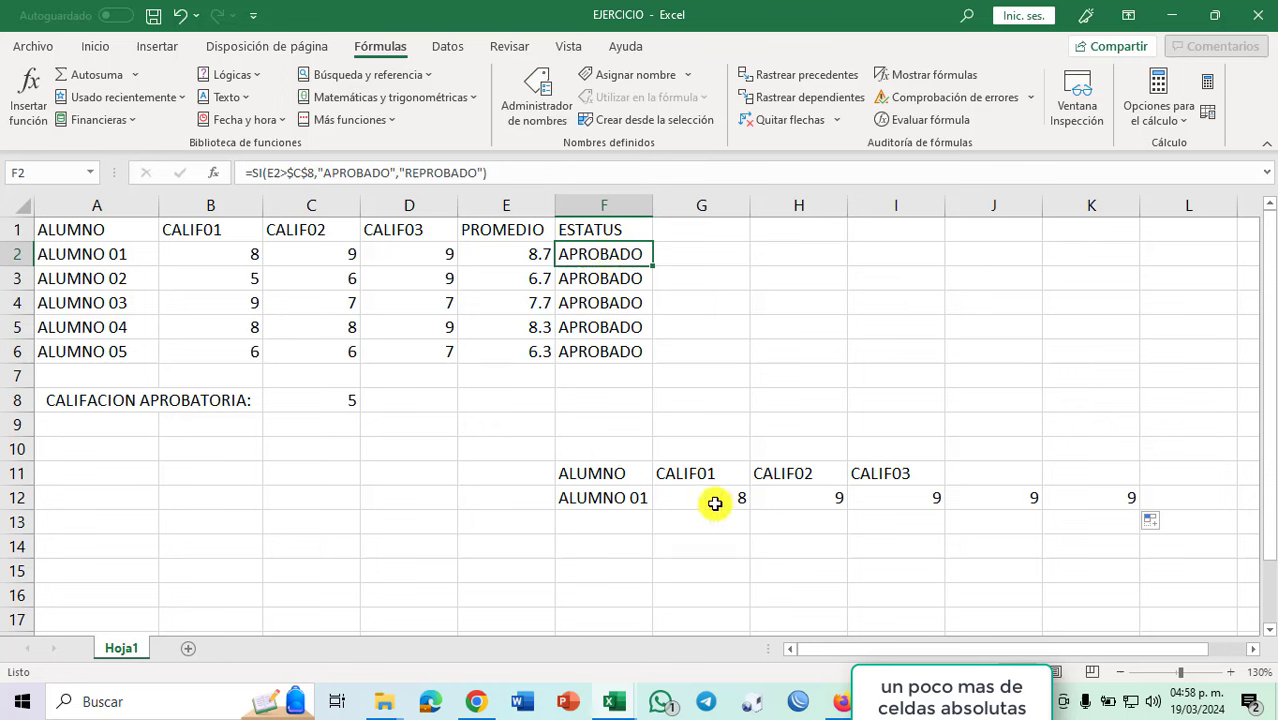
mouse_move(90, 229)
left_mouse_down()
mouse_move(516, 293)
mouse_move(511, 346)
left_mouse_up()
key("ctrl+c")
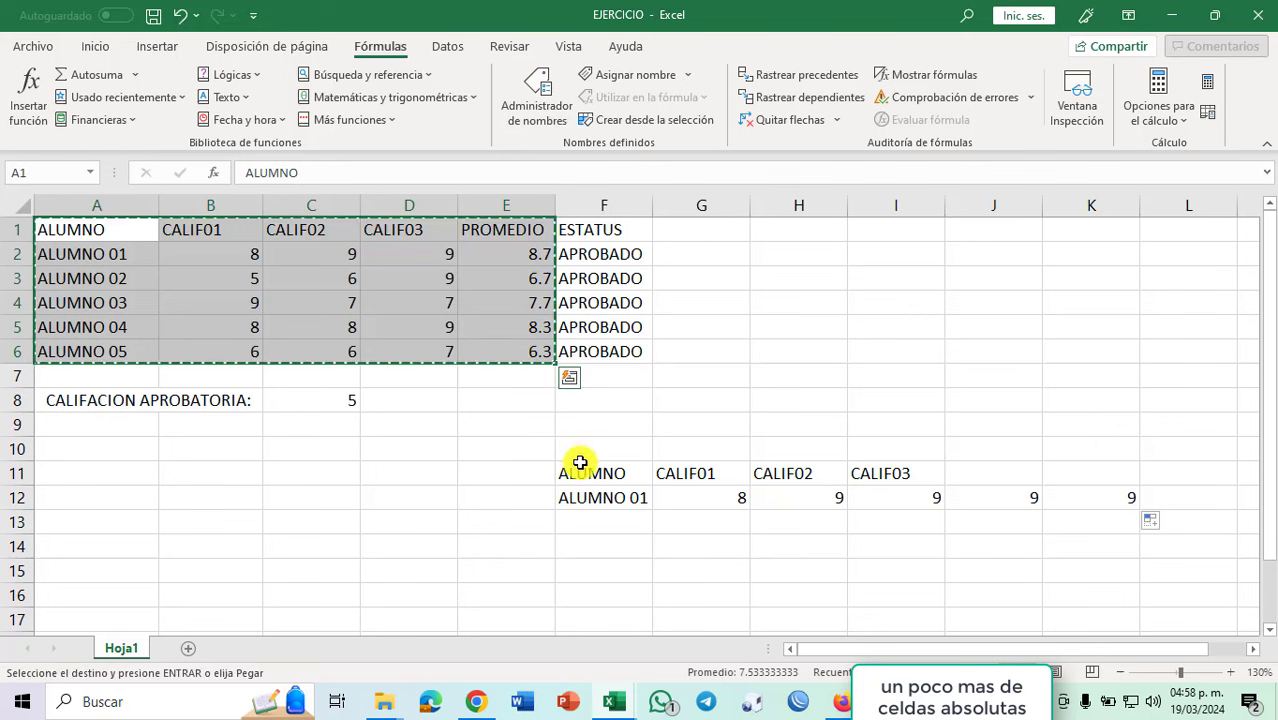
left_click(590, 473)
key("ctrl+v")
Copy F2's STATUS formula and pick F18 as its destination.
left_click(527, 255)
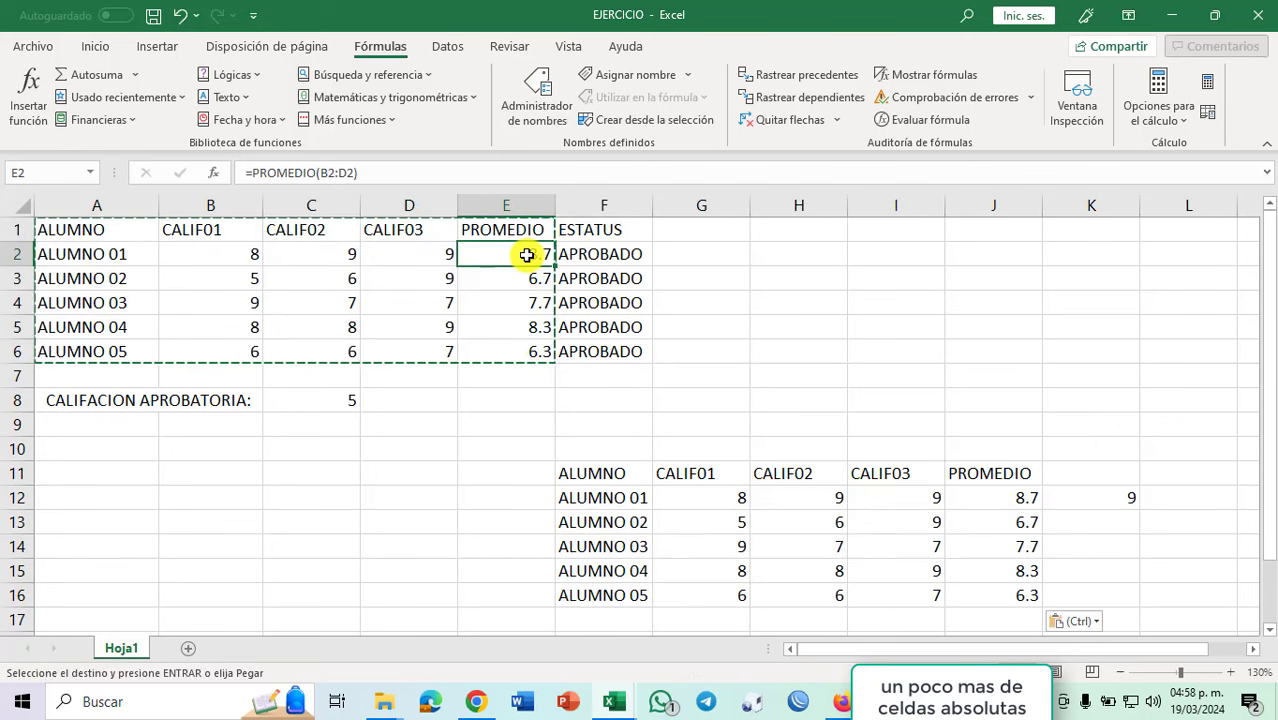
key("Escape")
left_click(590, 256)
key("ctrl+c")
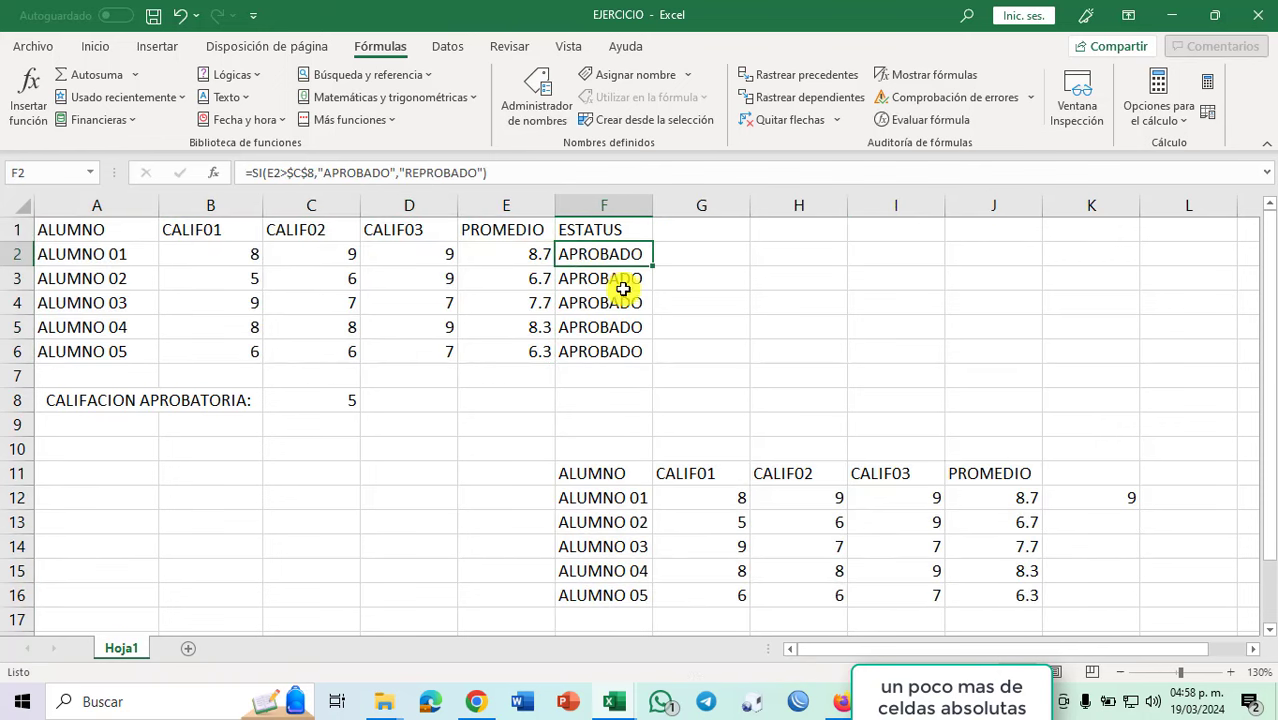
scroll(1015, 520, "down", 2)
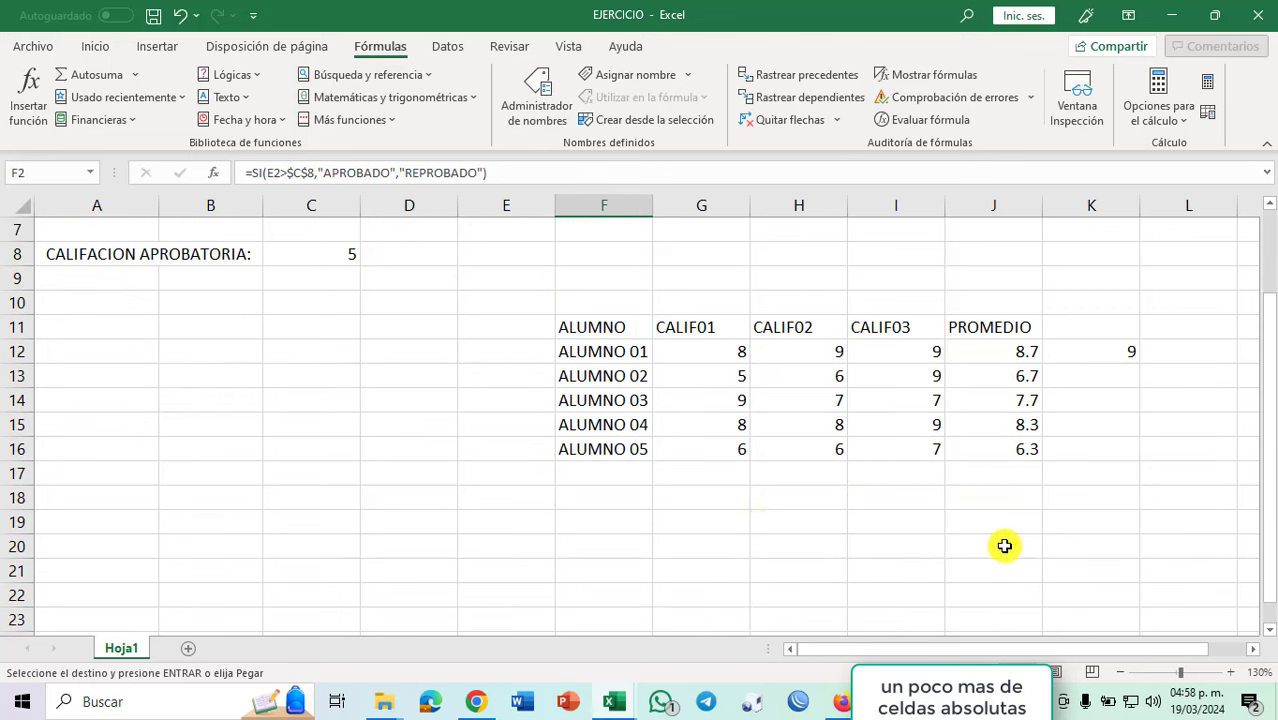
left_click(612, 498)
key("ctrl+v")
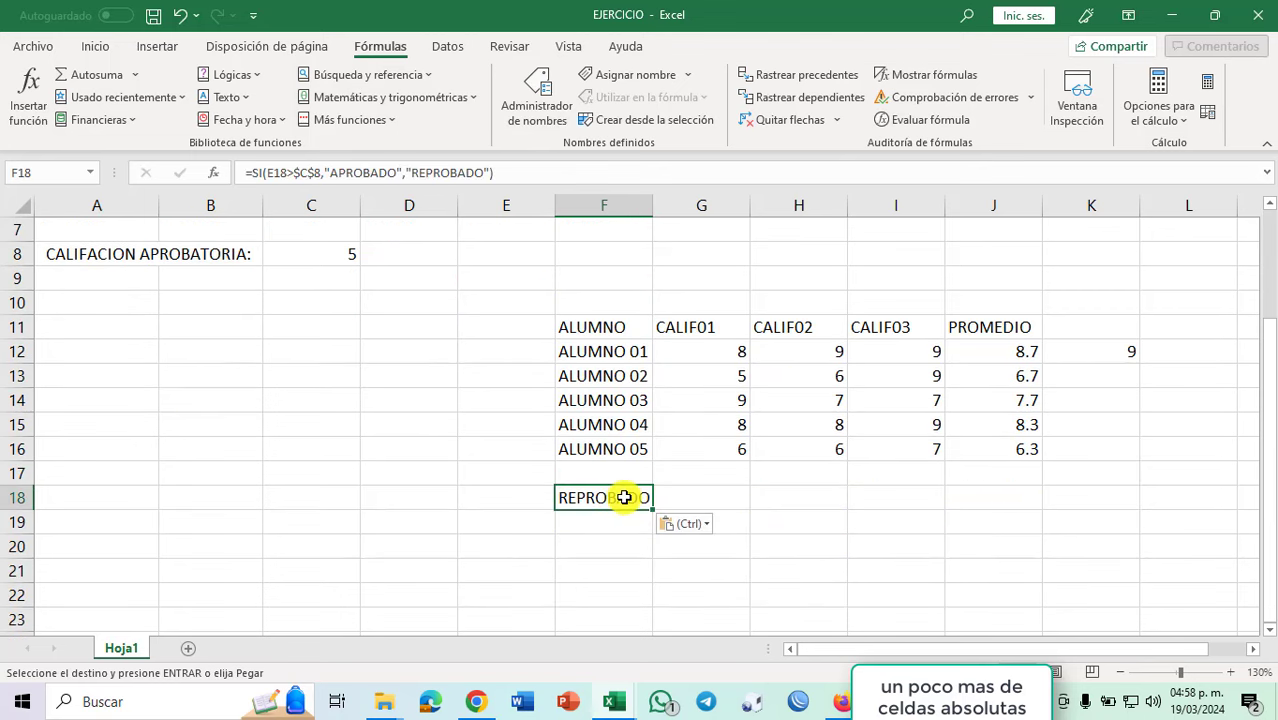
scroll(819, 539, "up", 1)
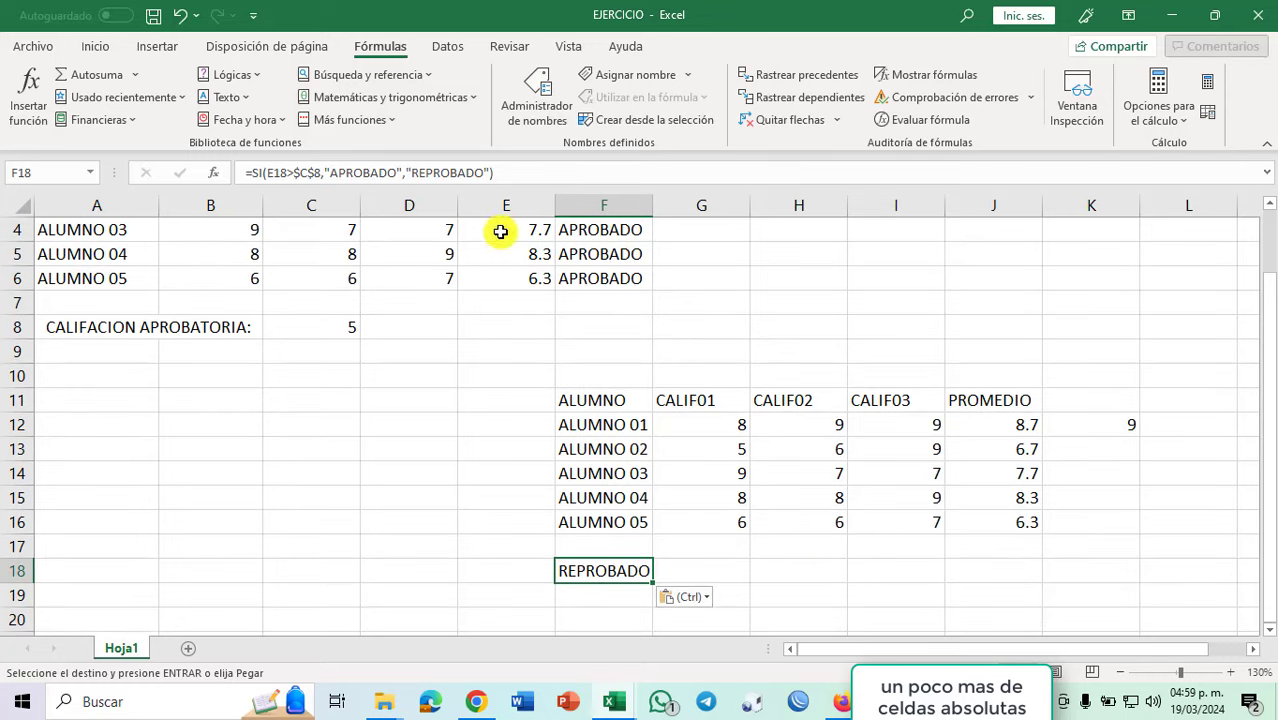
scroll(679, 351, "up", 1)
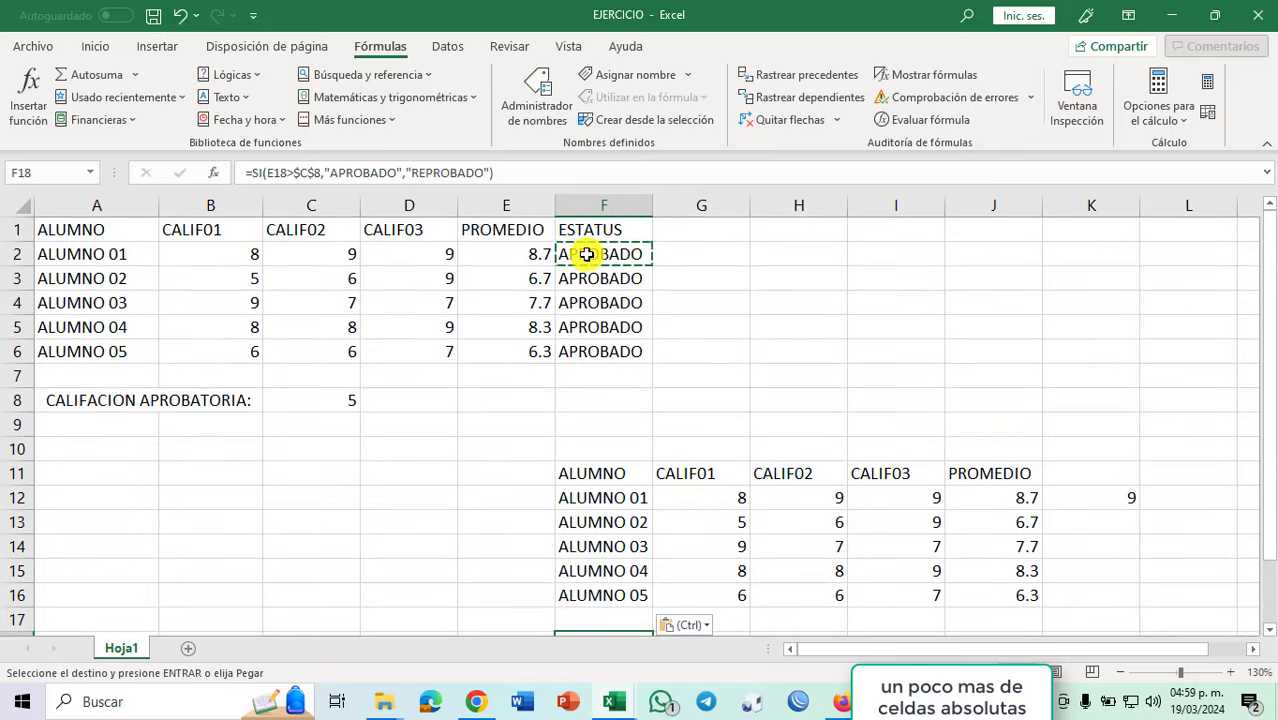
left_click_drag(533, 173, 177, 173)
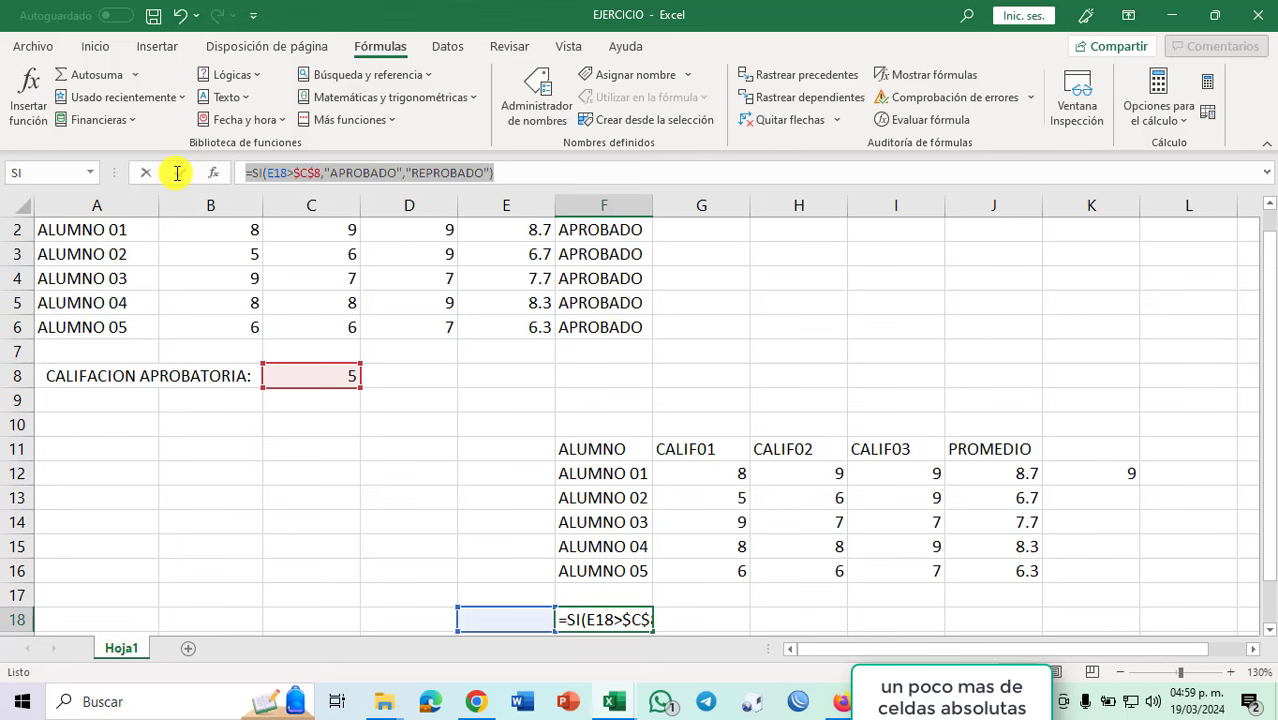
key("Escape")
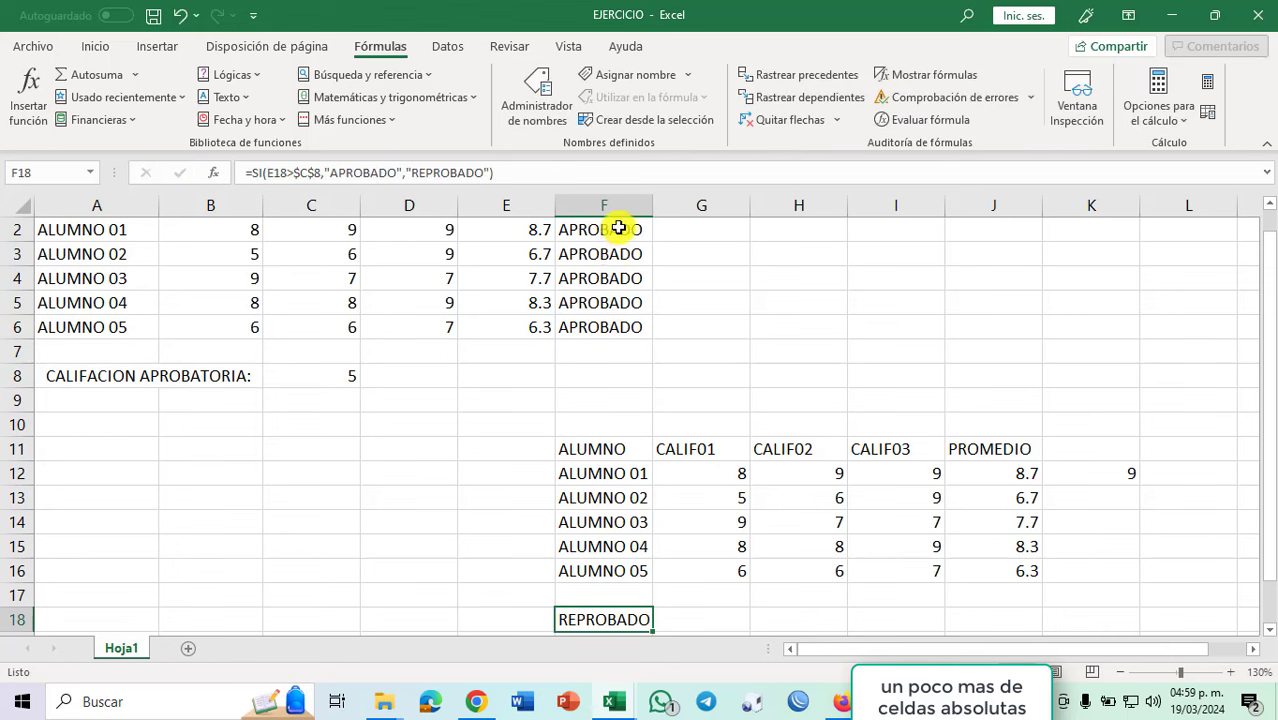
scroll(610, 260, "up", 1)
left_click(608, 254)
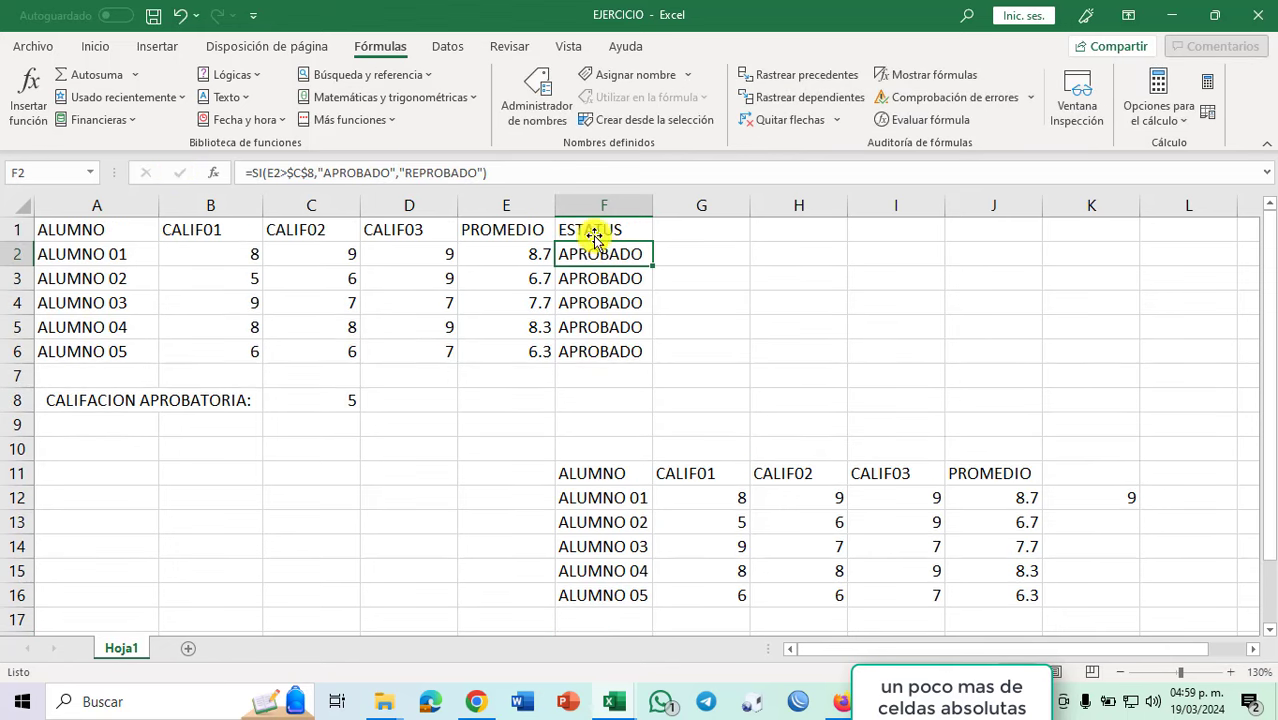
scroll(625, 600, "down", 2)
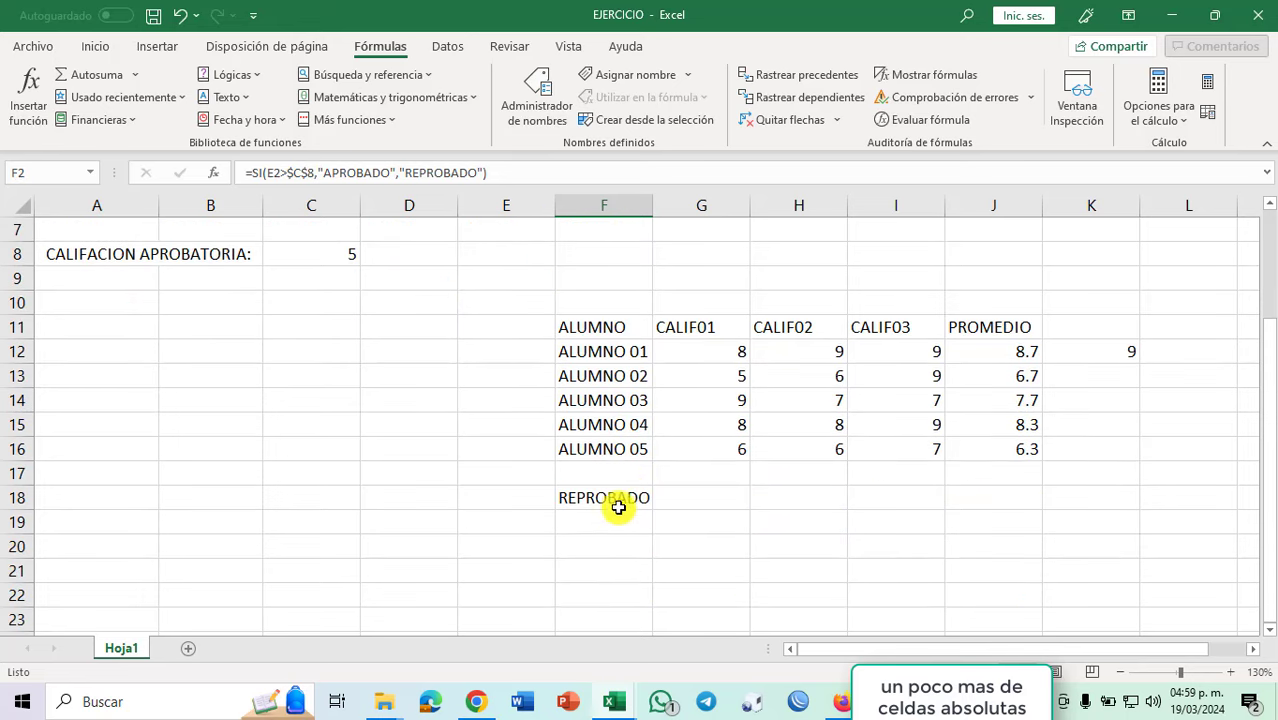
left_click(618, 502)
double_click(618, 502)
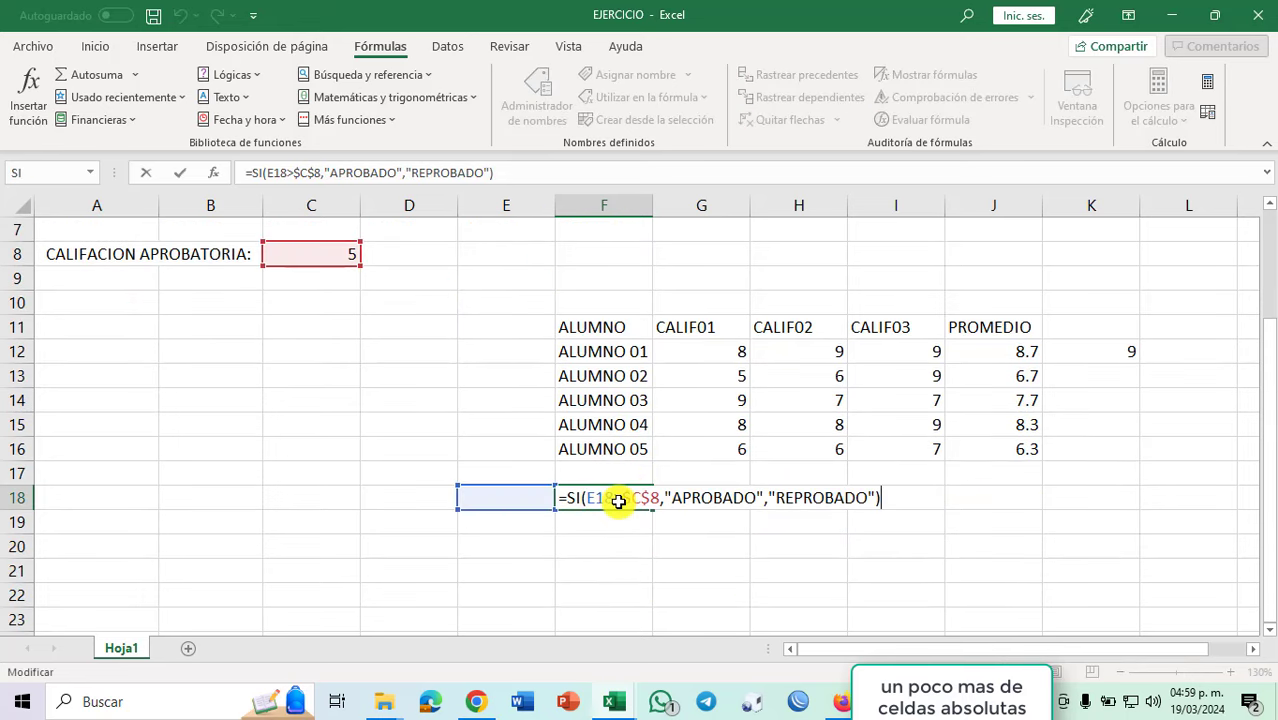
scroll(766, 489, "up", 1)
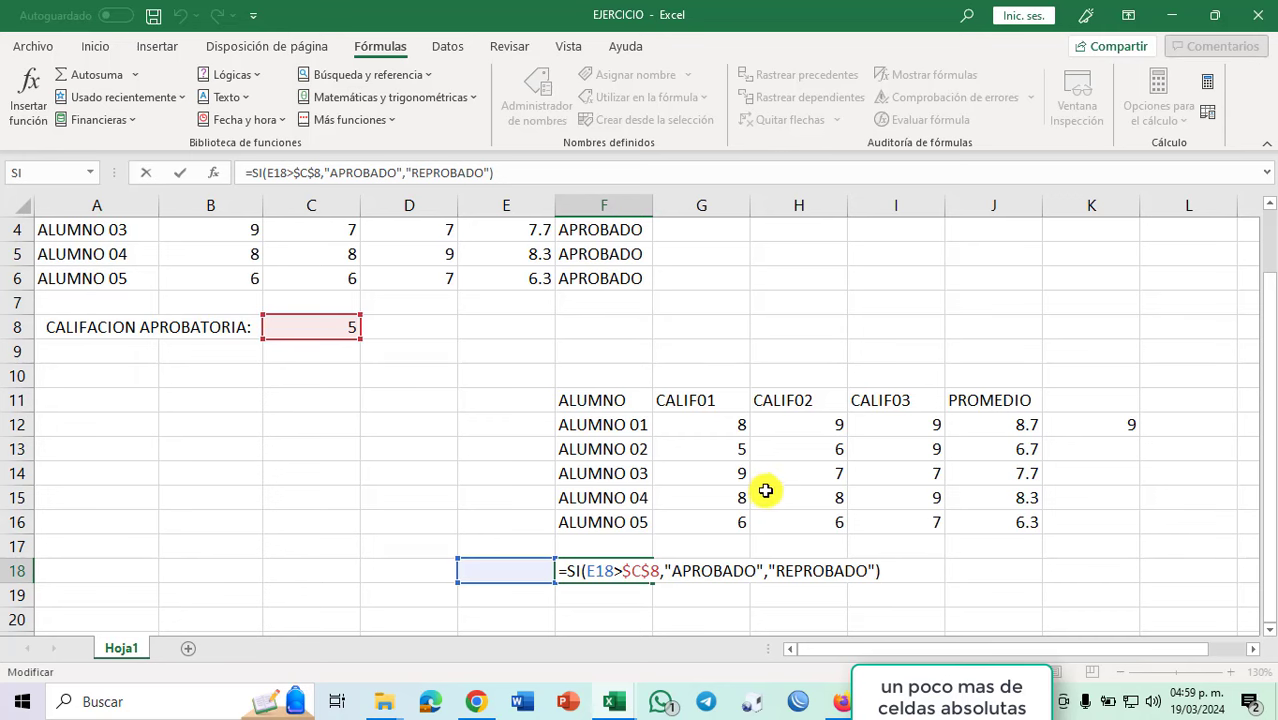
scroll(766, 491, "down", 1)
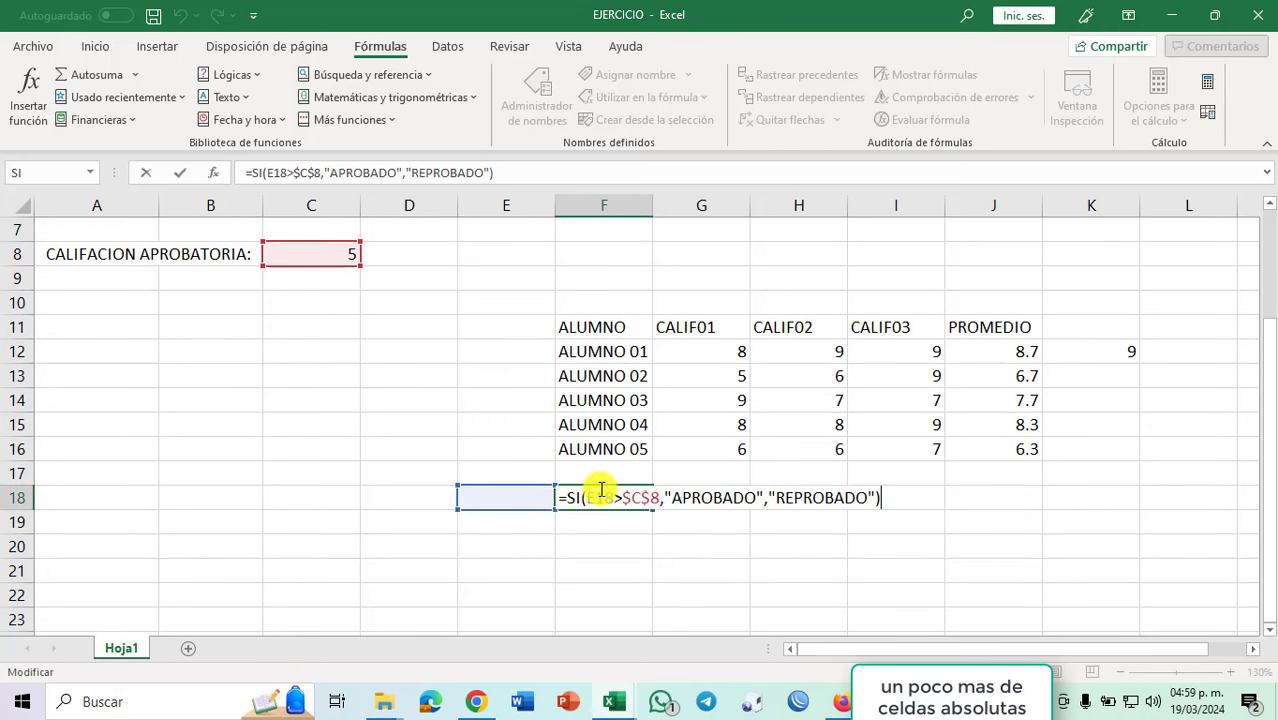
scroll(505, 268, "up", 1)
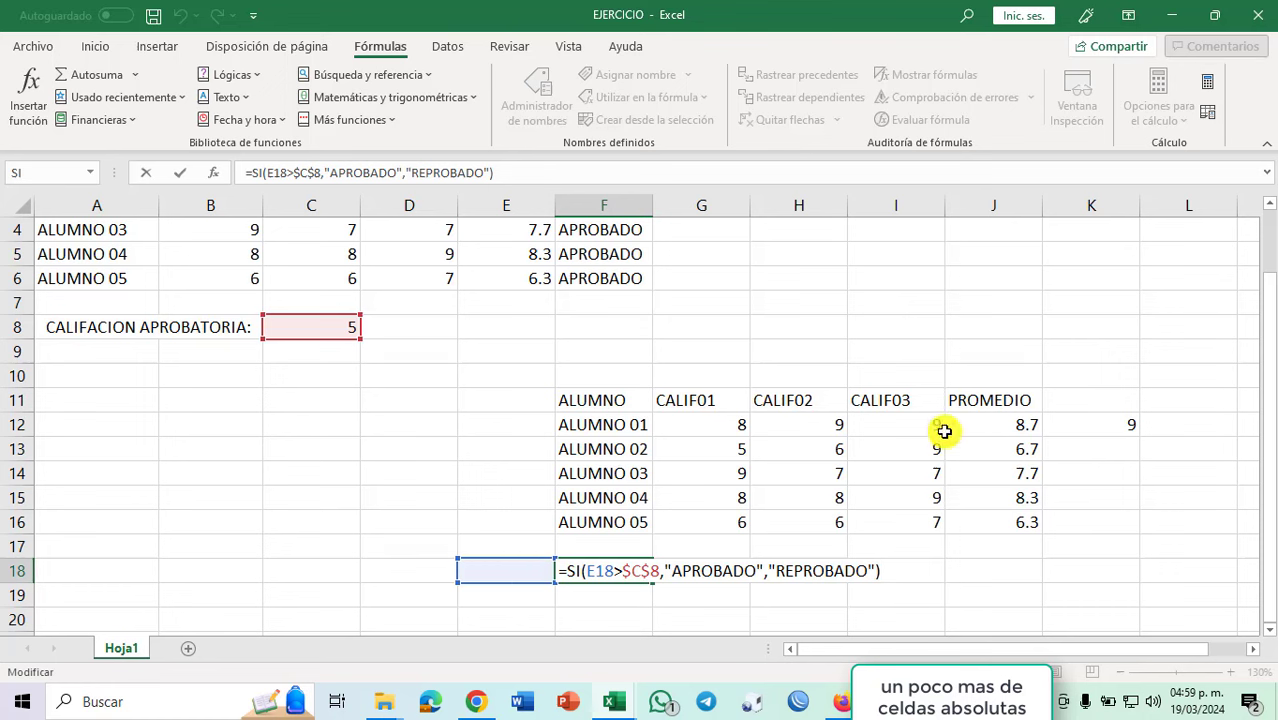
left_click(1005, 425)
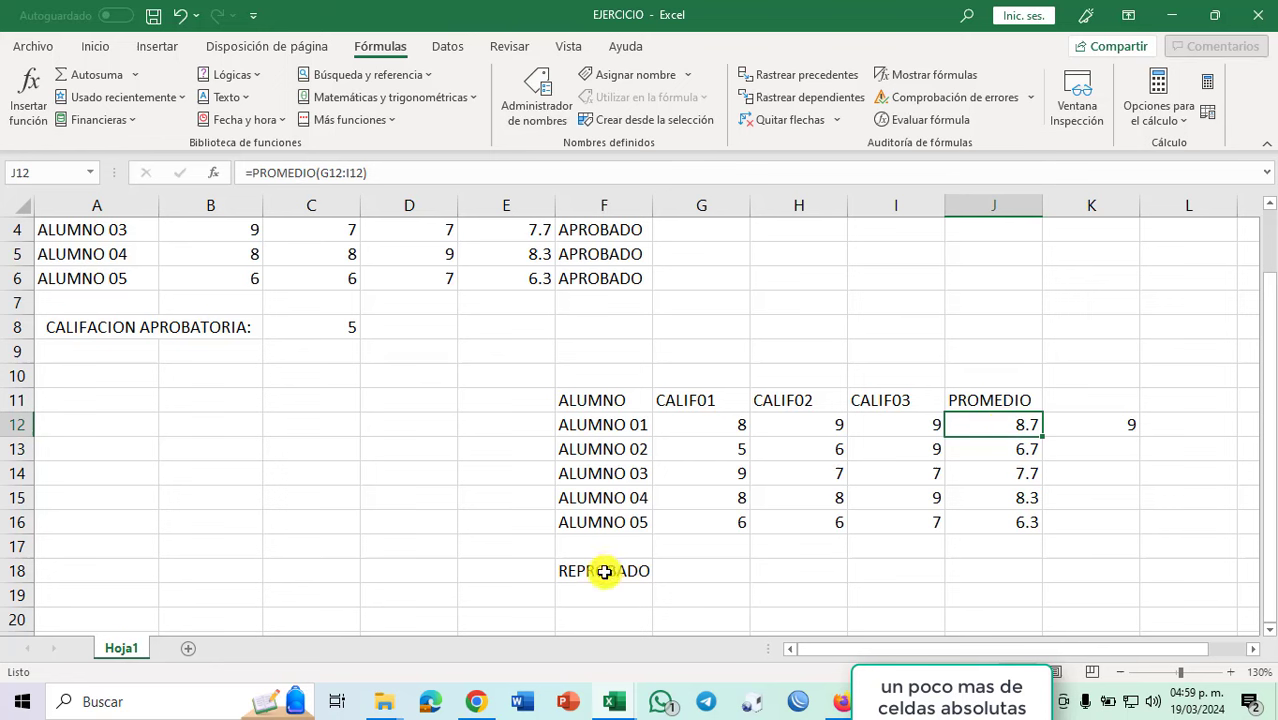
left_click(606, 277)
scroll(606, 277, "up", 1)
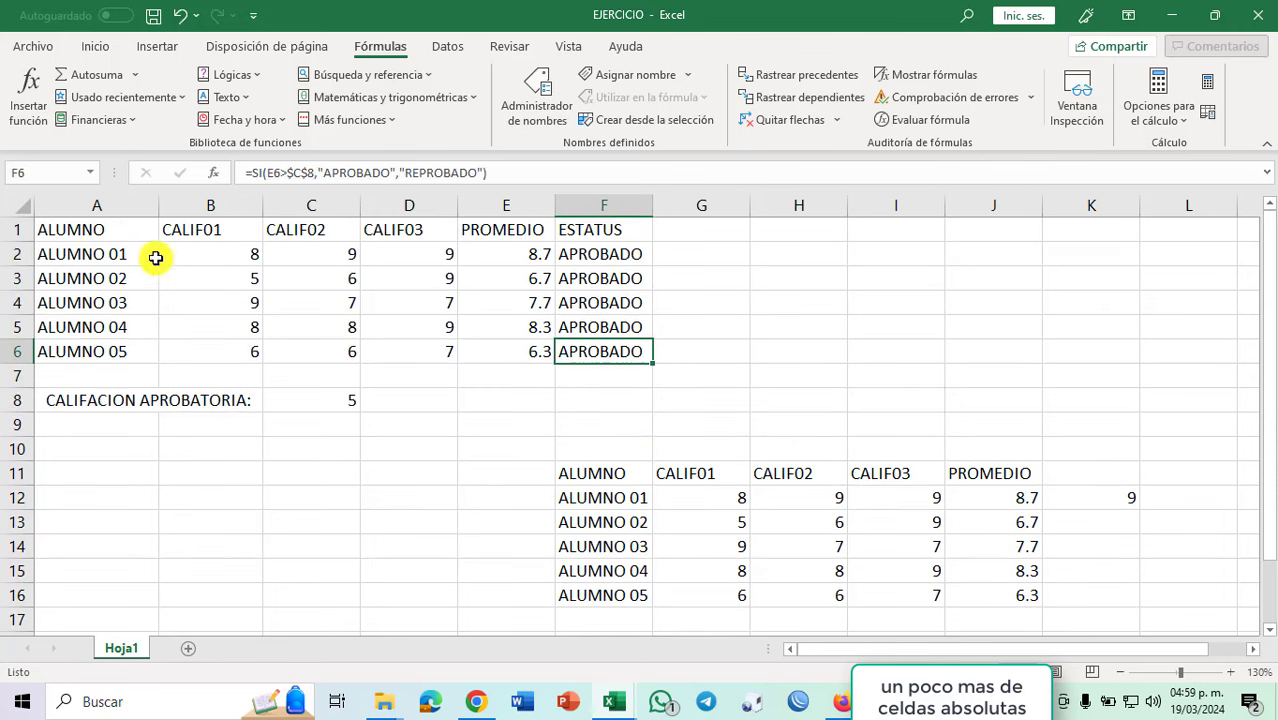
mouse_move(84, 230)
left_mouse_down()
mouse_move(396, 231)
mouse_move(597, 353)
left_mouse_up()
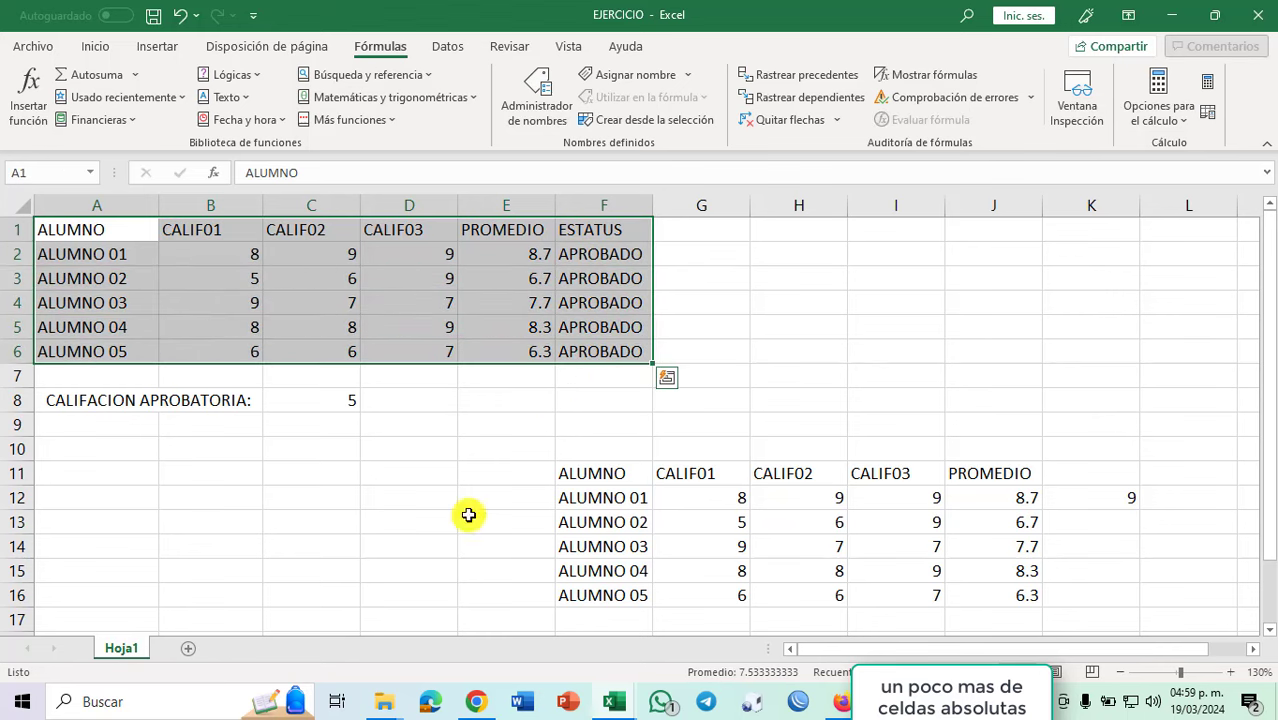
key("ctrl+c")
left_click(188, 648)
key("ctrl+v")
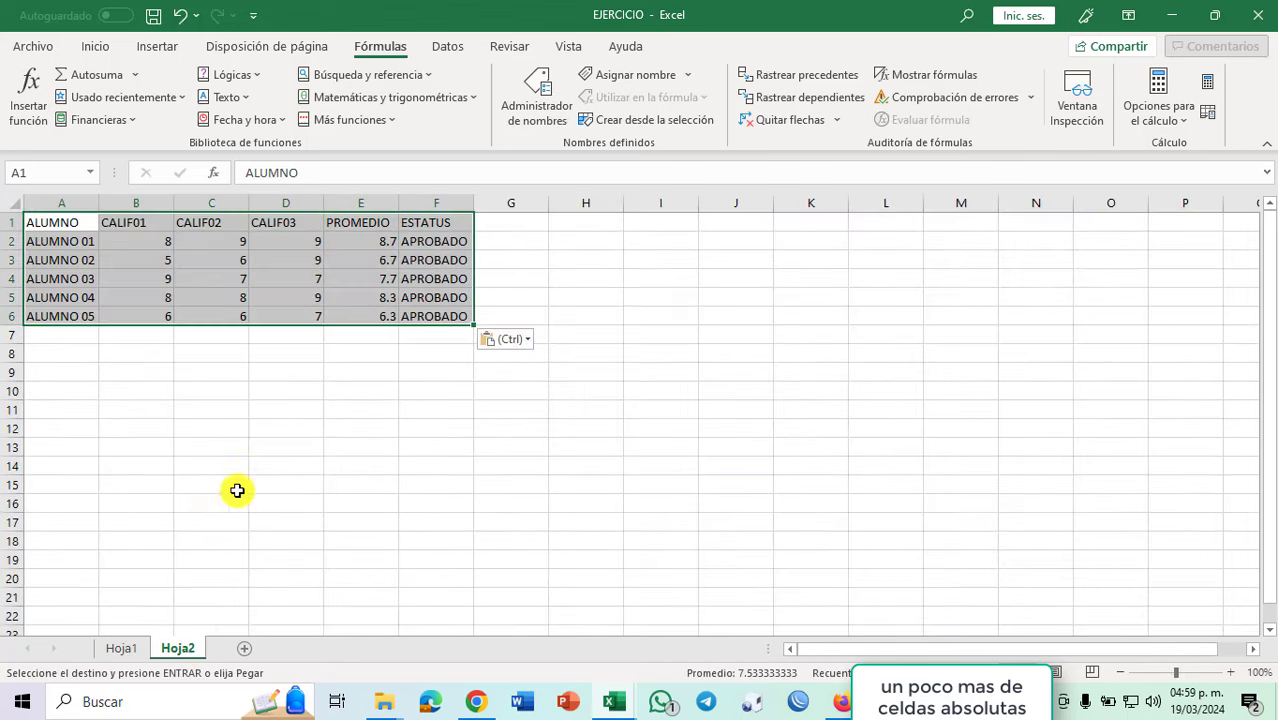
left_click(442, 245)
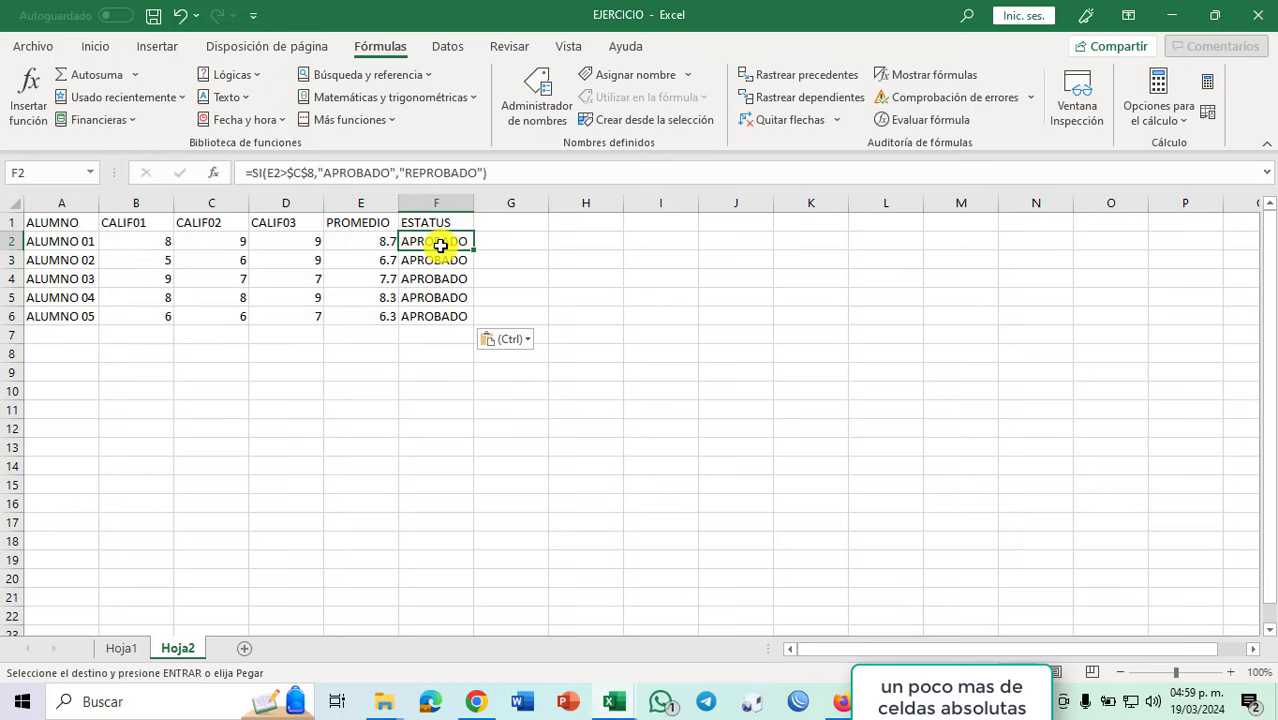
left_click_drag(435, 244, 434, 314)
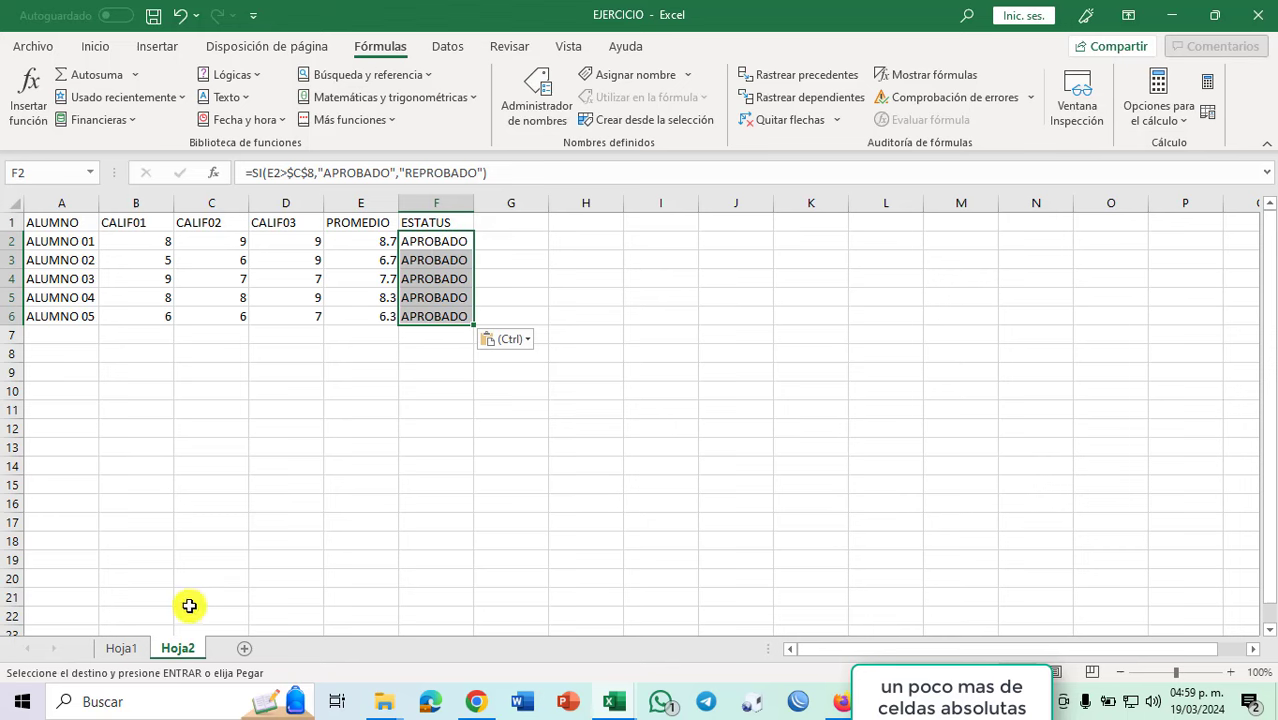
left_click(121, 648)
left_click(339, 403)
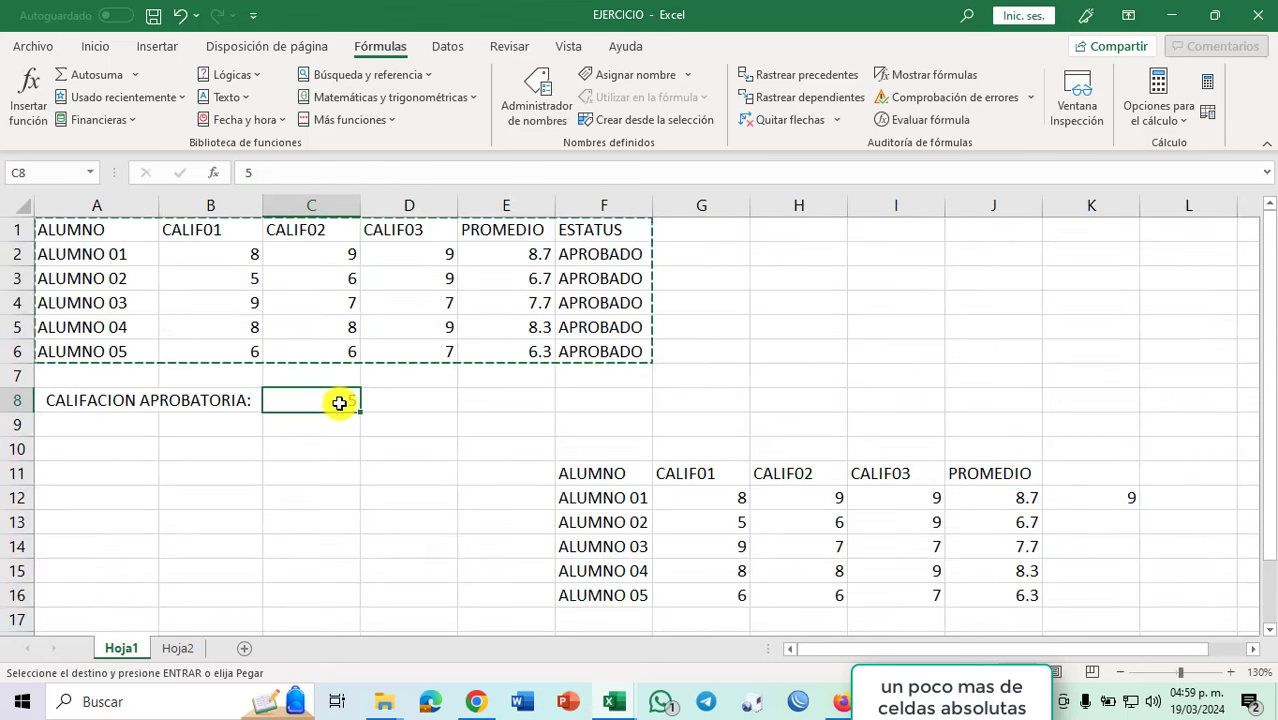
key("Escape")
left_click(190, 649)
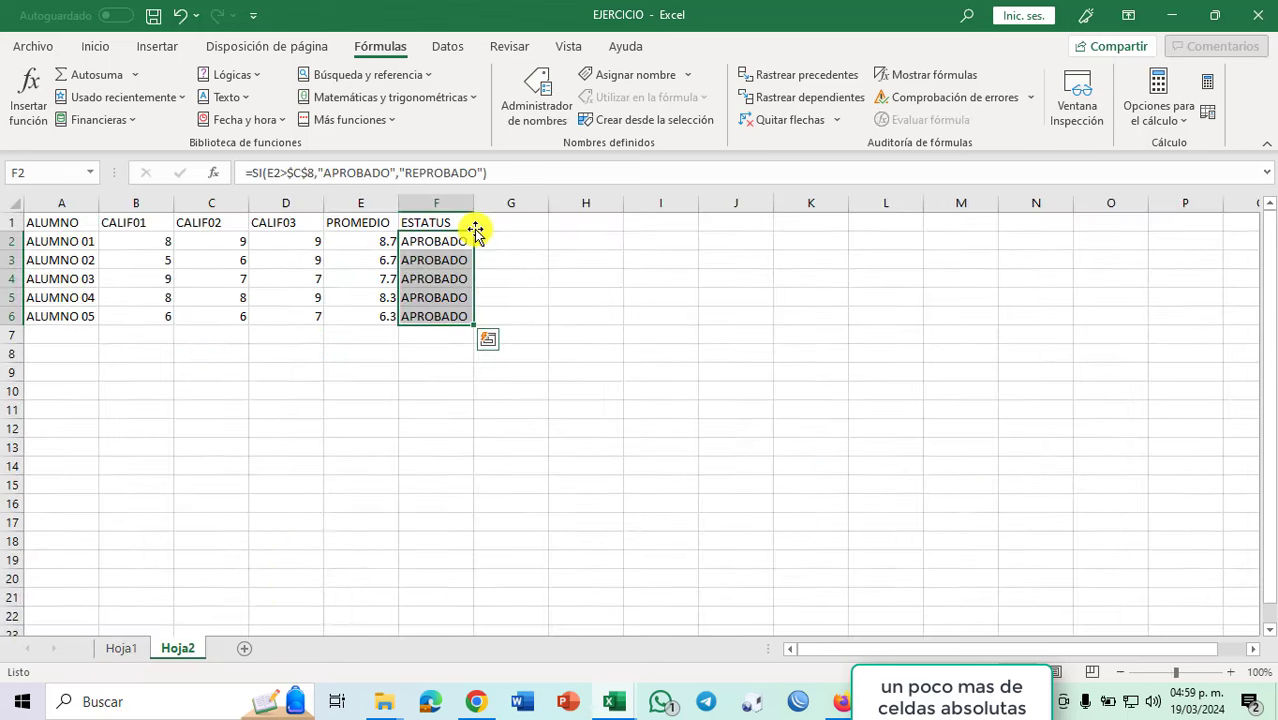
left_click(456, 238)
double_click(455, 237)
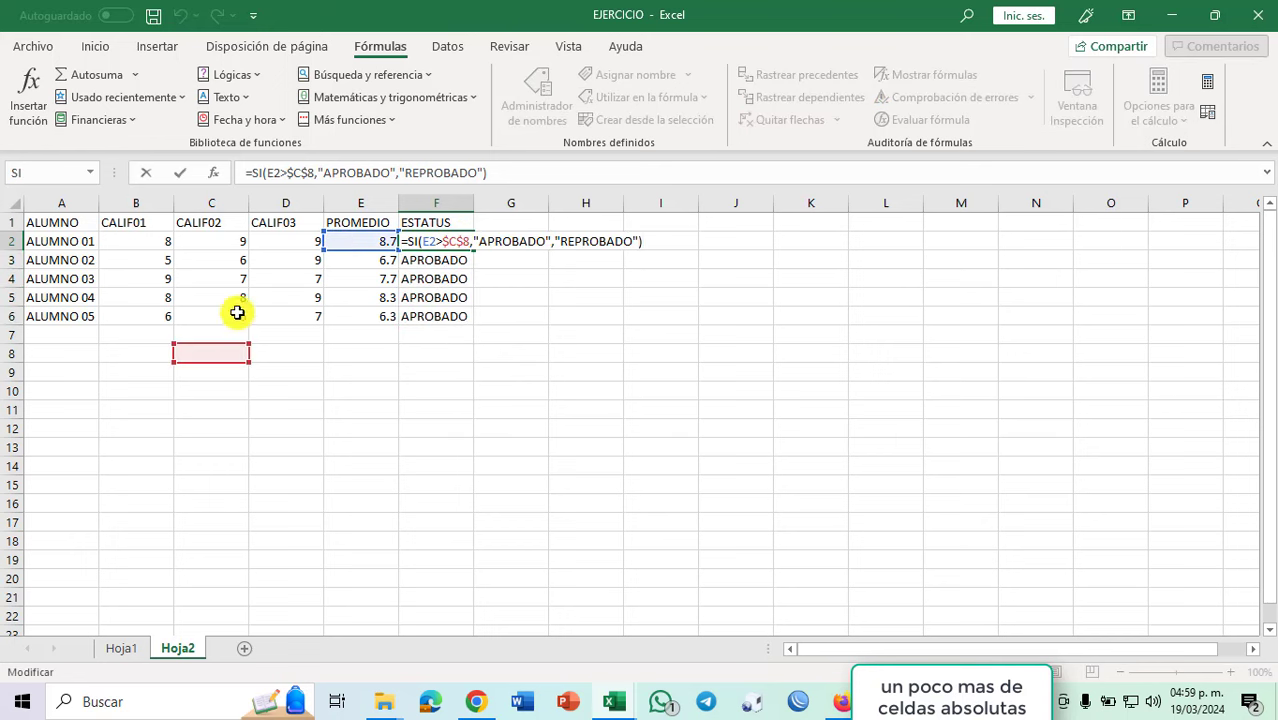
key("Escape")
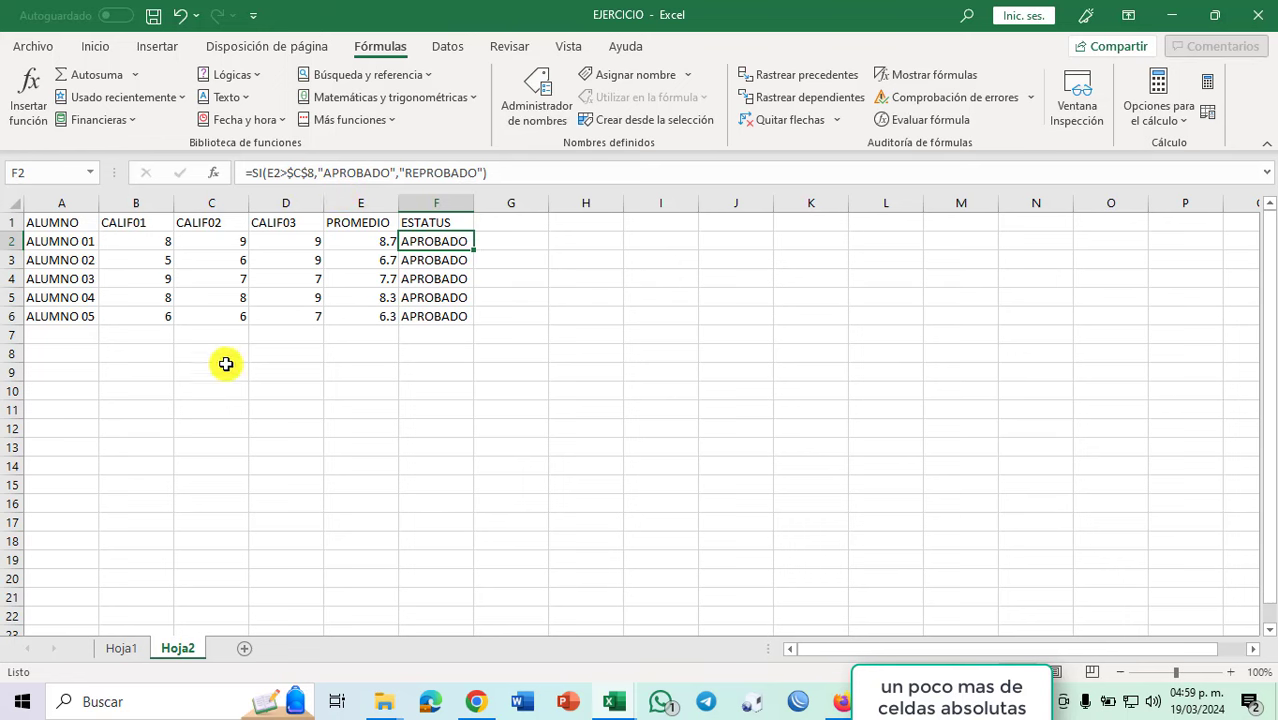
key("F2")
key("Escape")
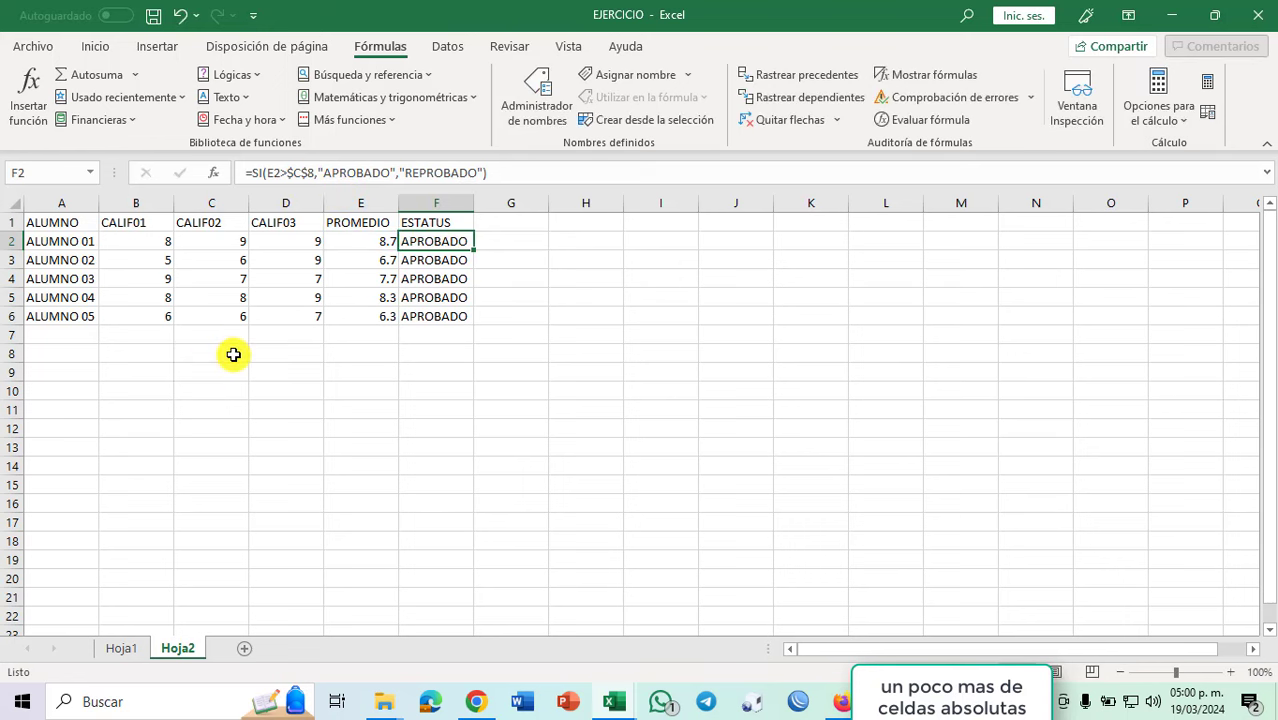
Enter 5, then 8, as the passing grade in C8 of Hoja2.
left_click(228, 354)
type("5")
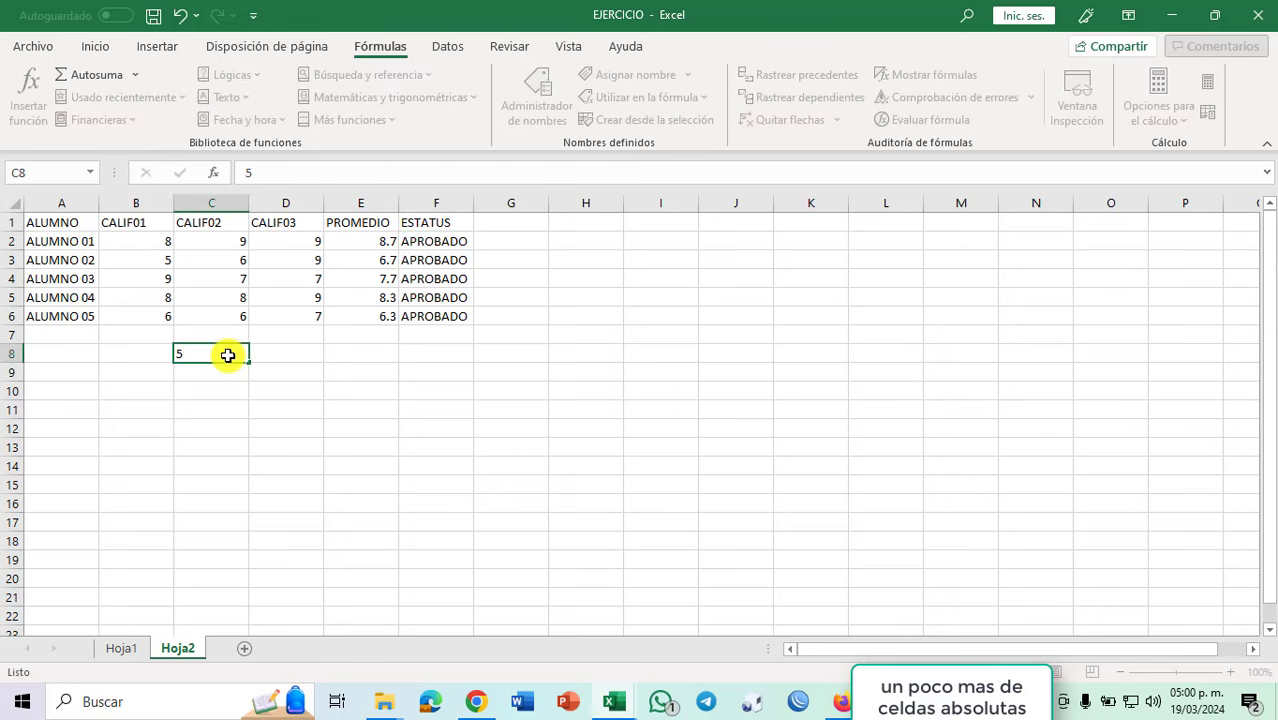
key("ctrl+Return")
type("8")
key("Return")
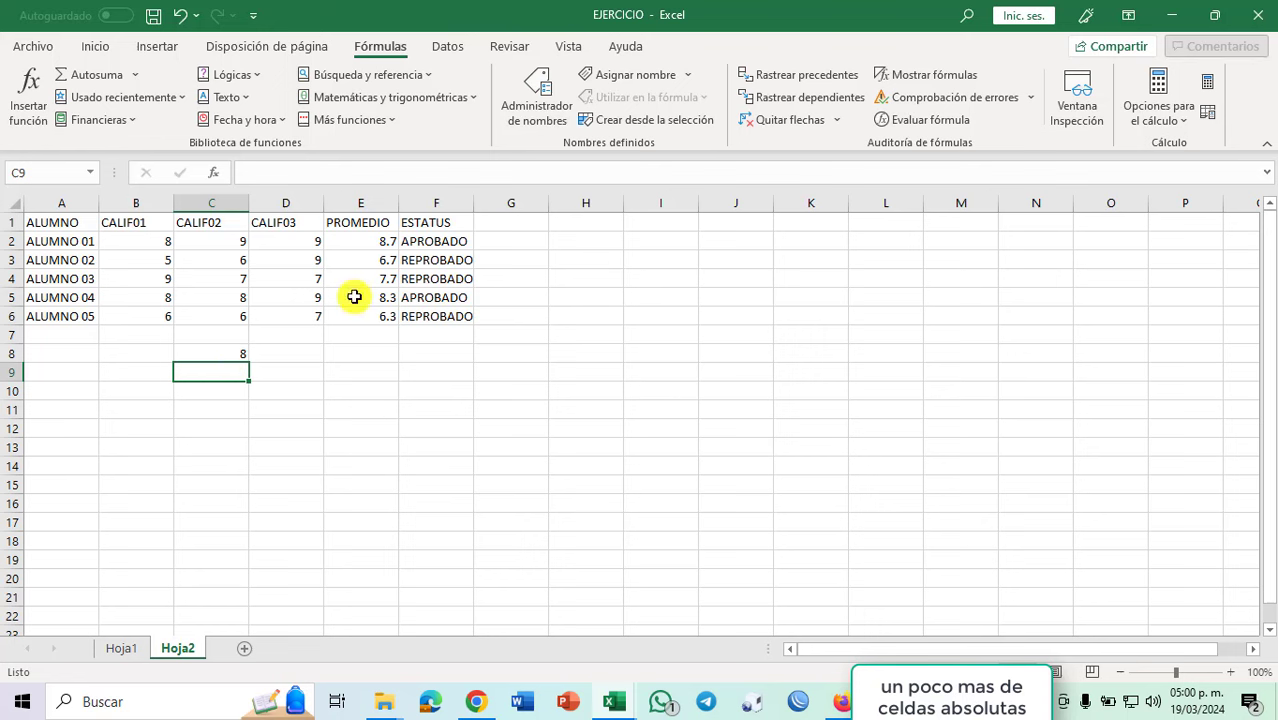
Fill F2's ESTATUS formula across G2:J2 and inspect the shifted references in G2 and H2.
left_click(447, 244)
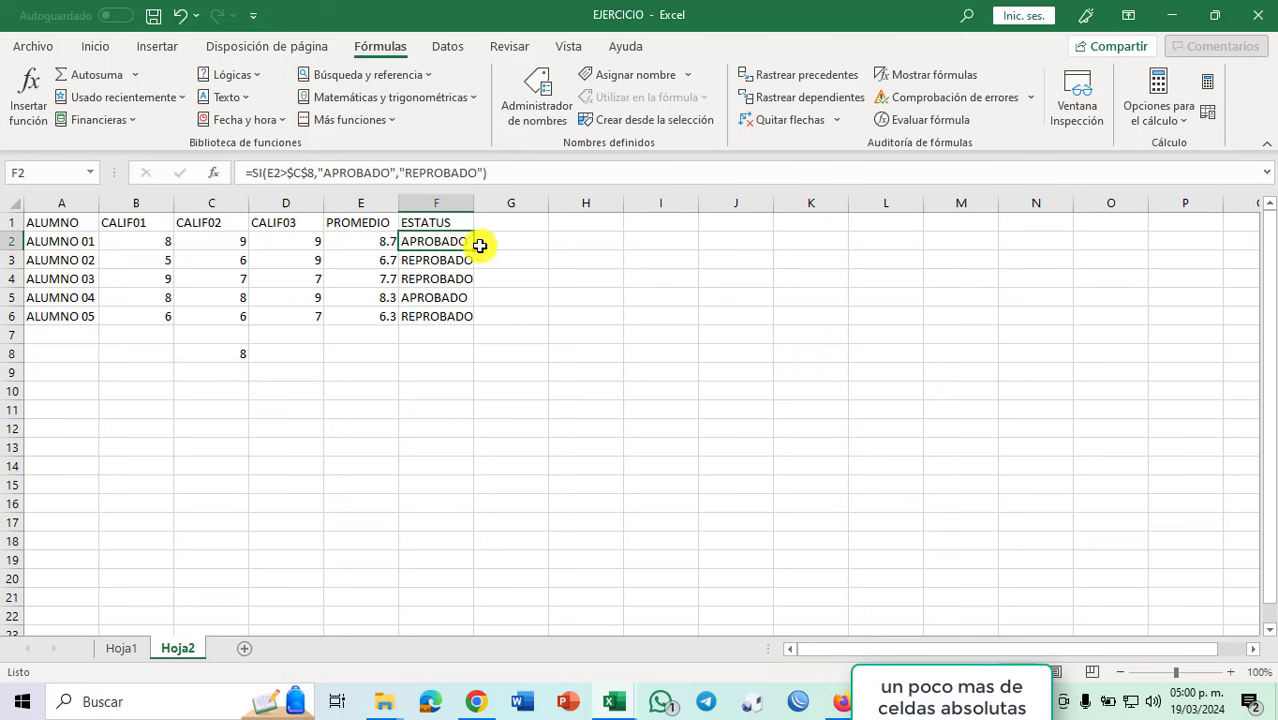
left_click_drag(473, 250, 745, 250)
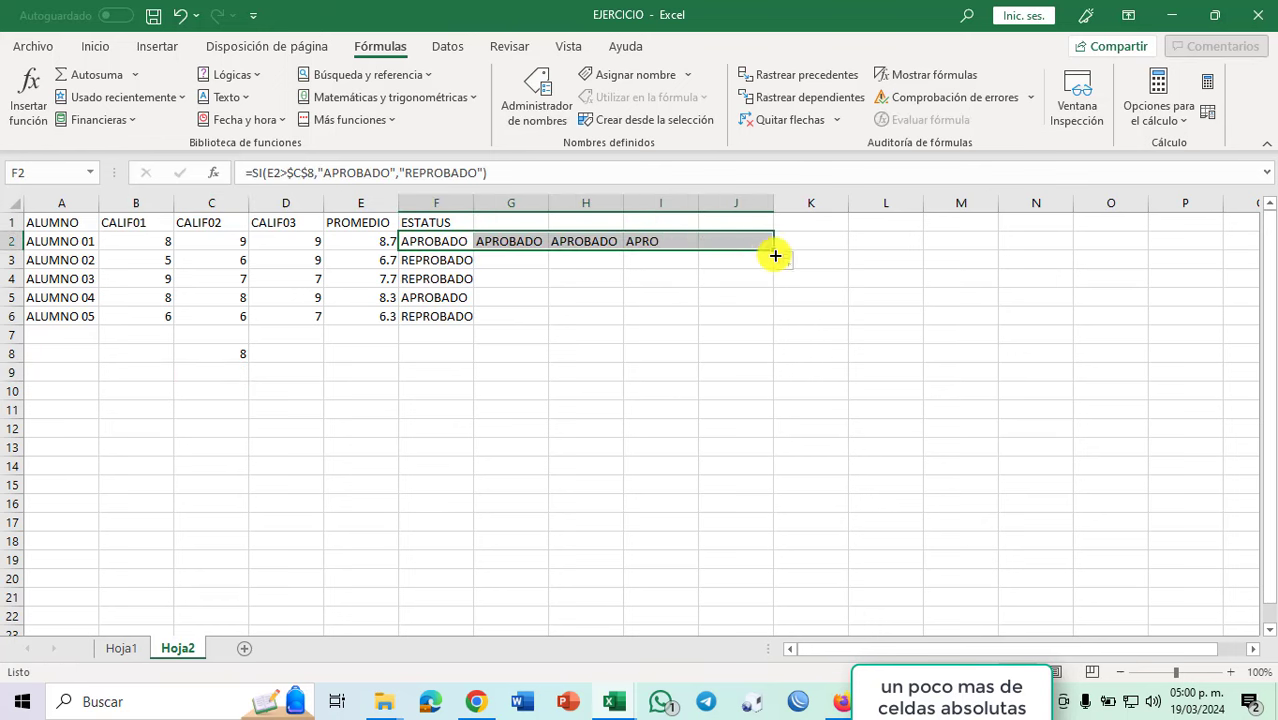
left_click(503, 238)
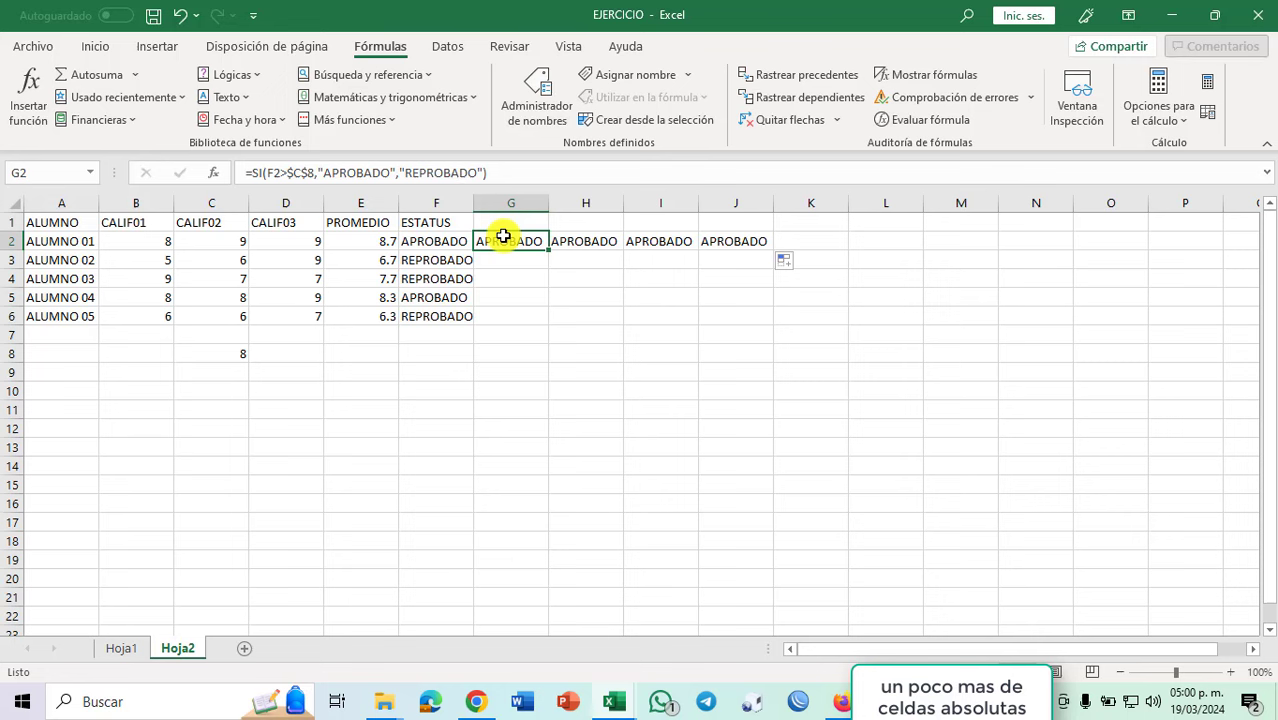
double_click(503, 238)
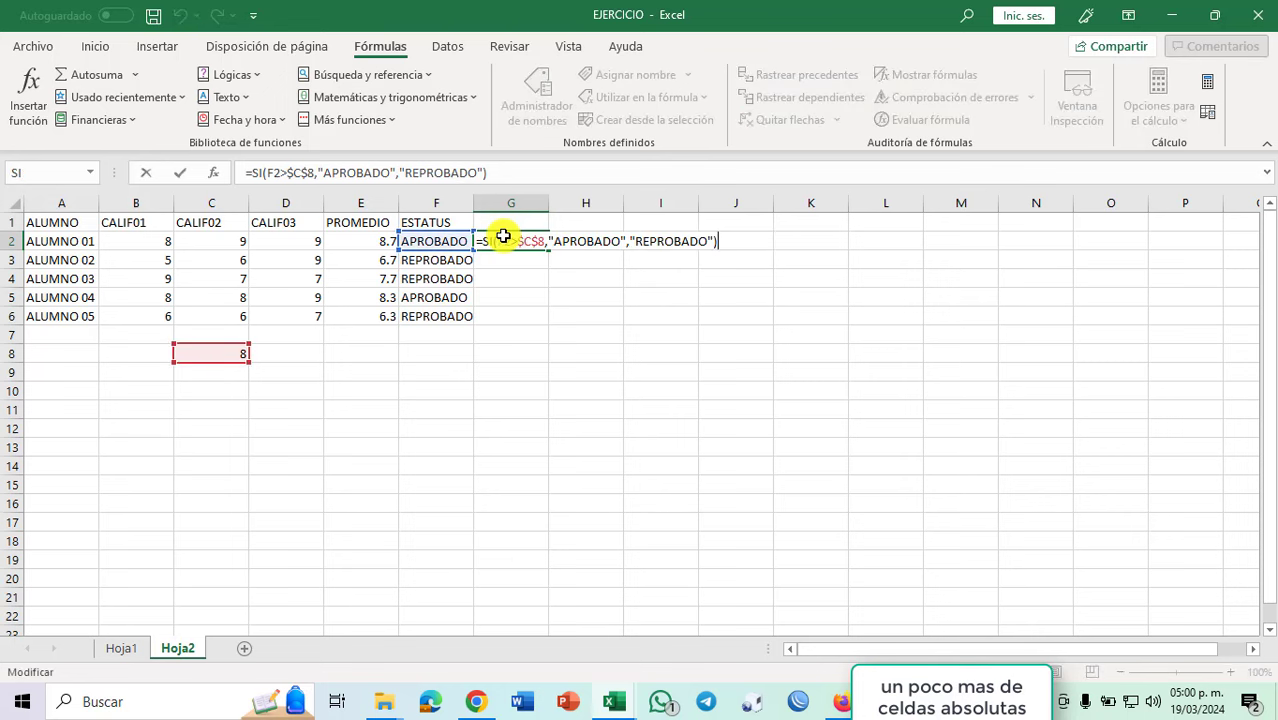
left_click(576, 241)
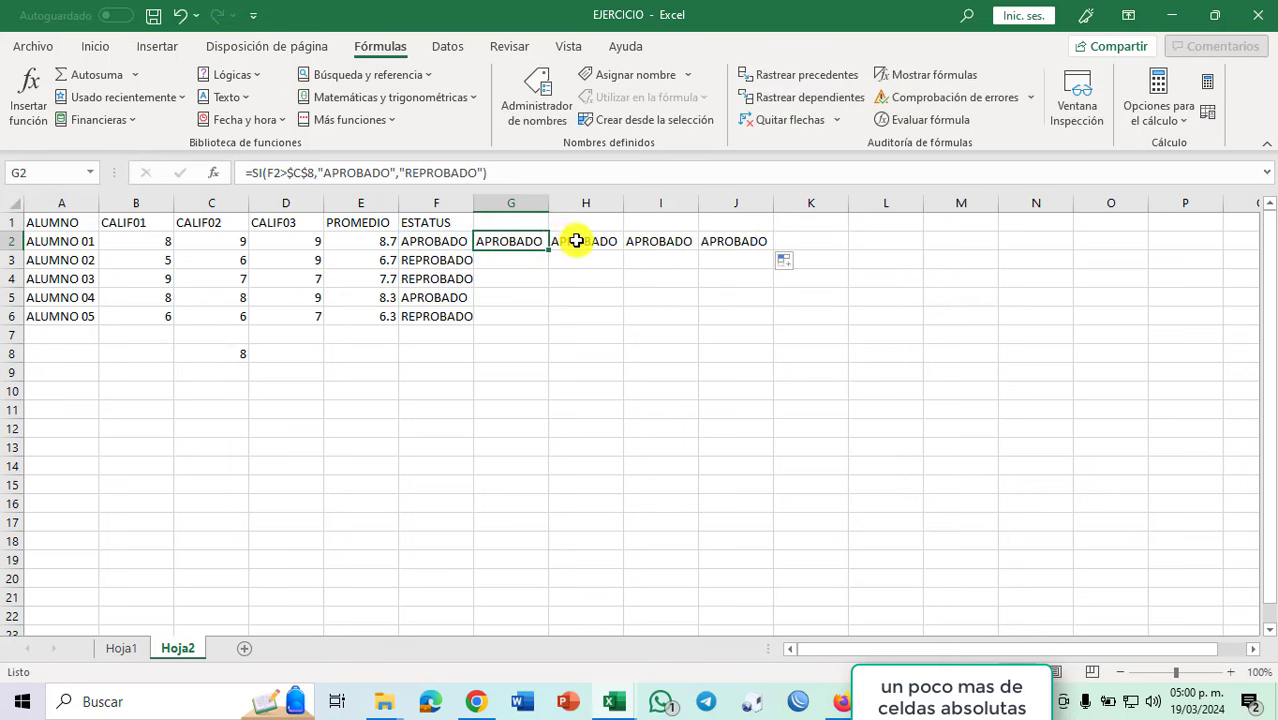
key("F2")
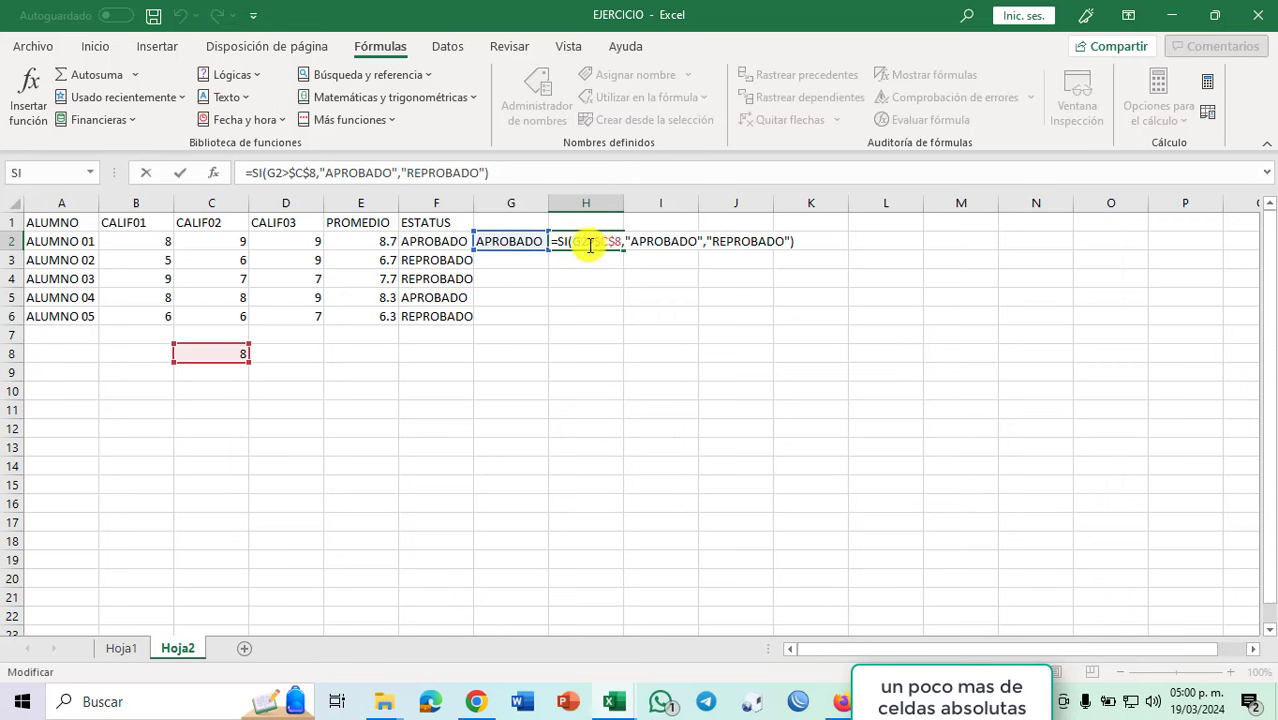
key("Escape")
Clear the copied results in G2:J2 and the ESTATUS cells below F2.
left_click(244, 354)
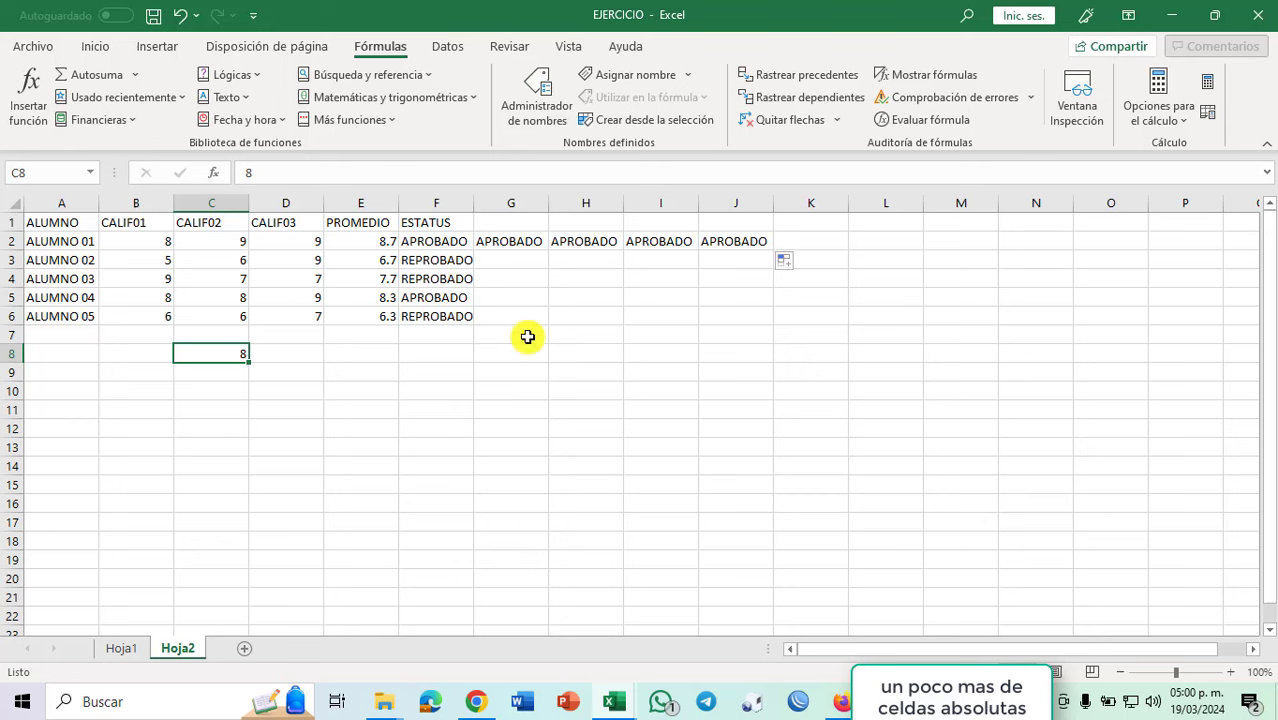
left_click(449, 242)
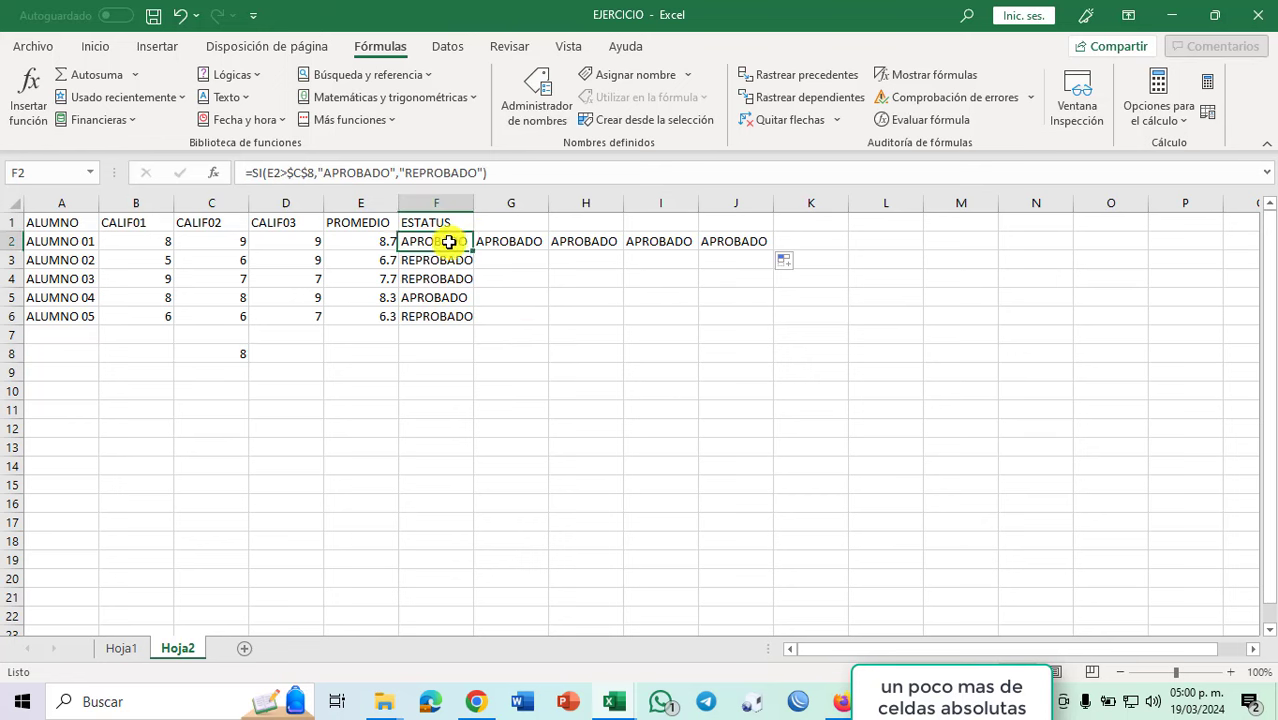
left_click_drag(505, 243, 720, 262)
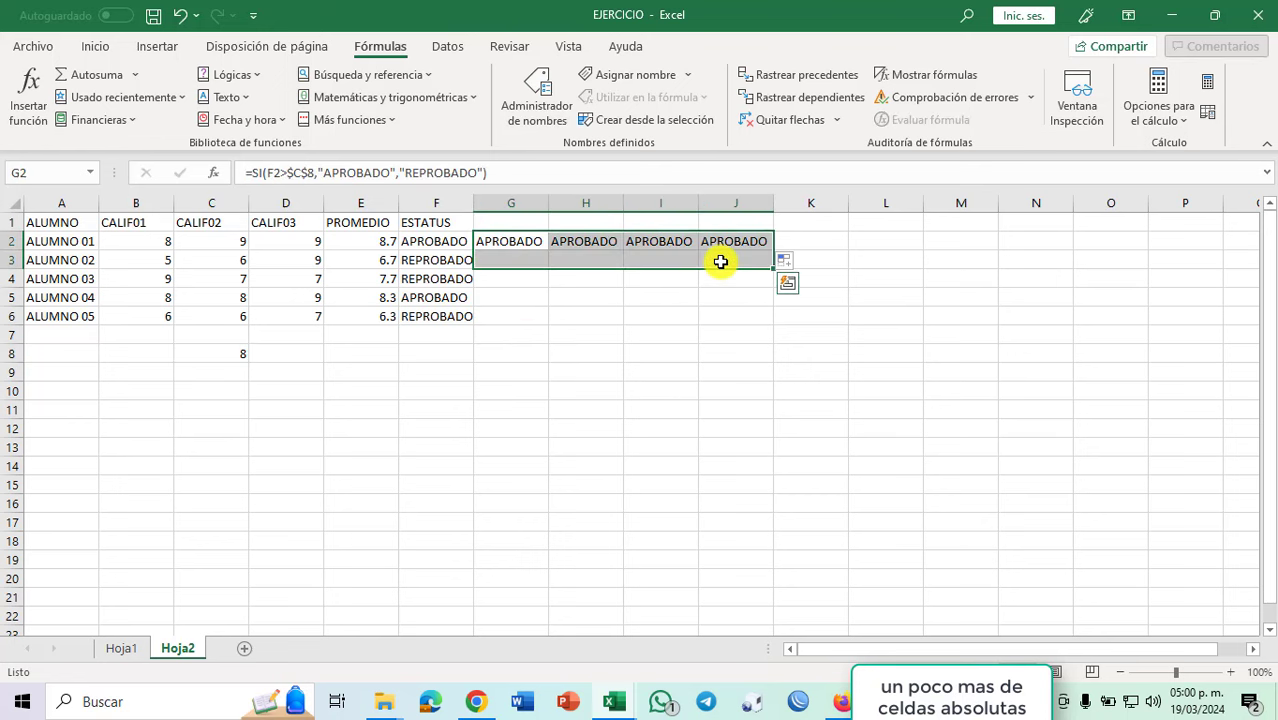
key("Delete")
left_click_drag(410, 370, 412, 261)
key("Delete")
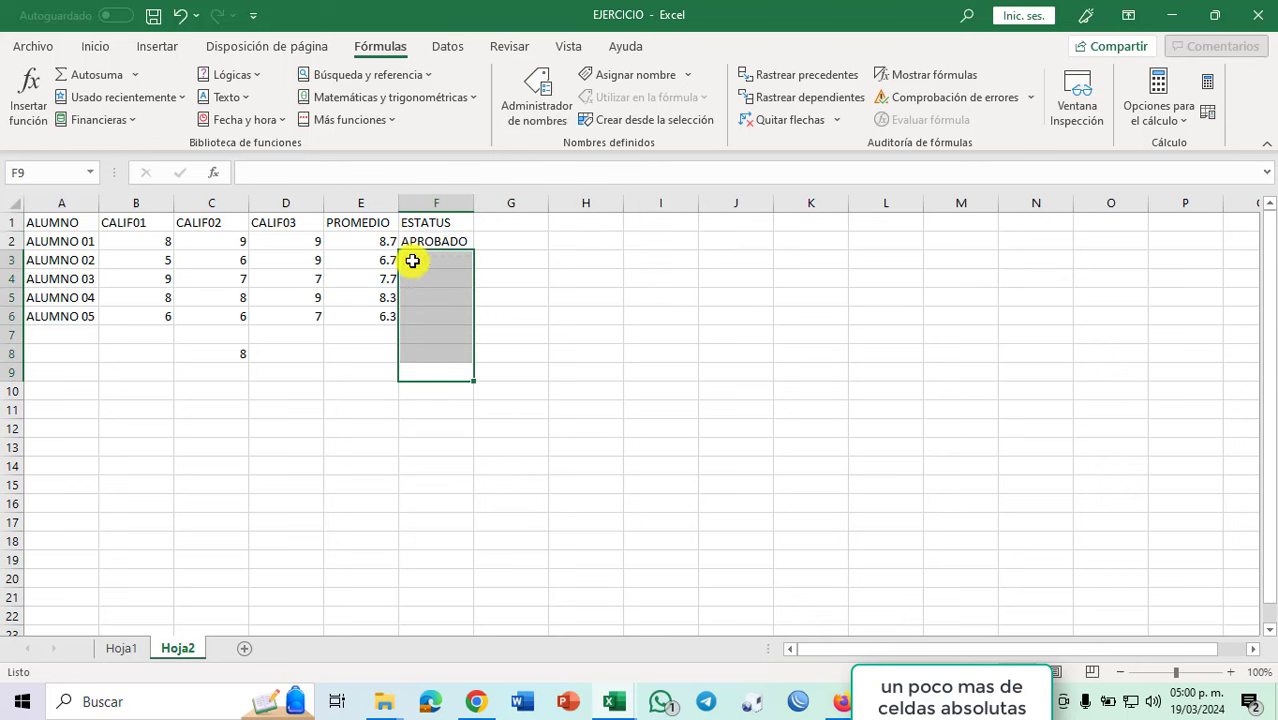
left_click(440, 242)
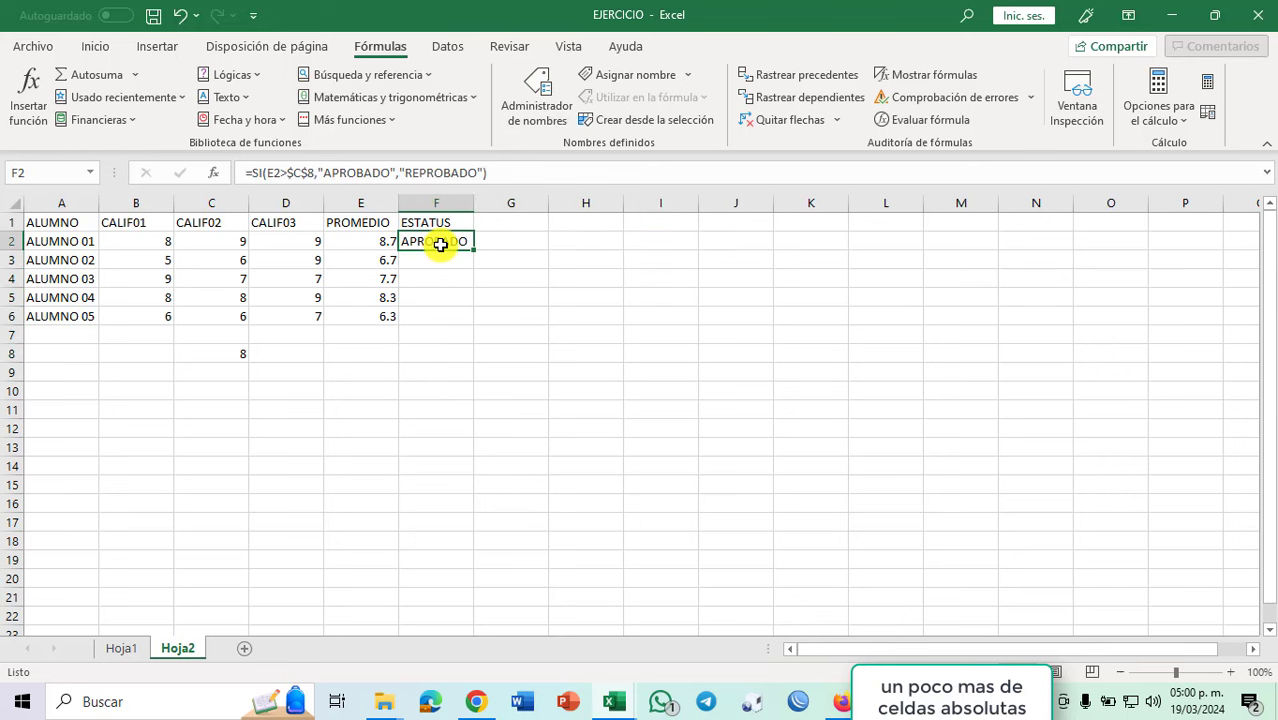
left_click(218, 175)
Cycle C8 in F2's logical test through $C$8, C$8, C8 and $C8 with F4.
left_click(855, 340)
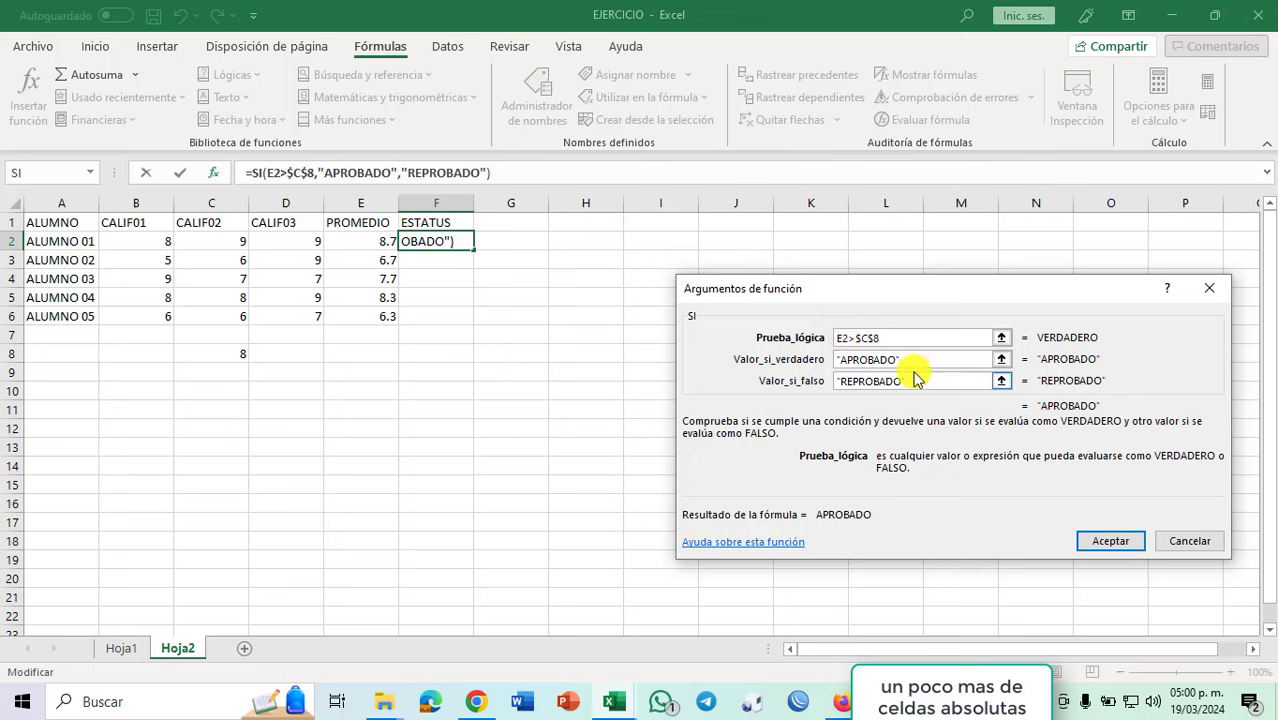
key("F4")
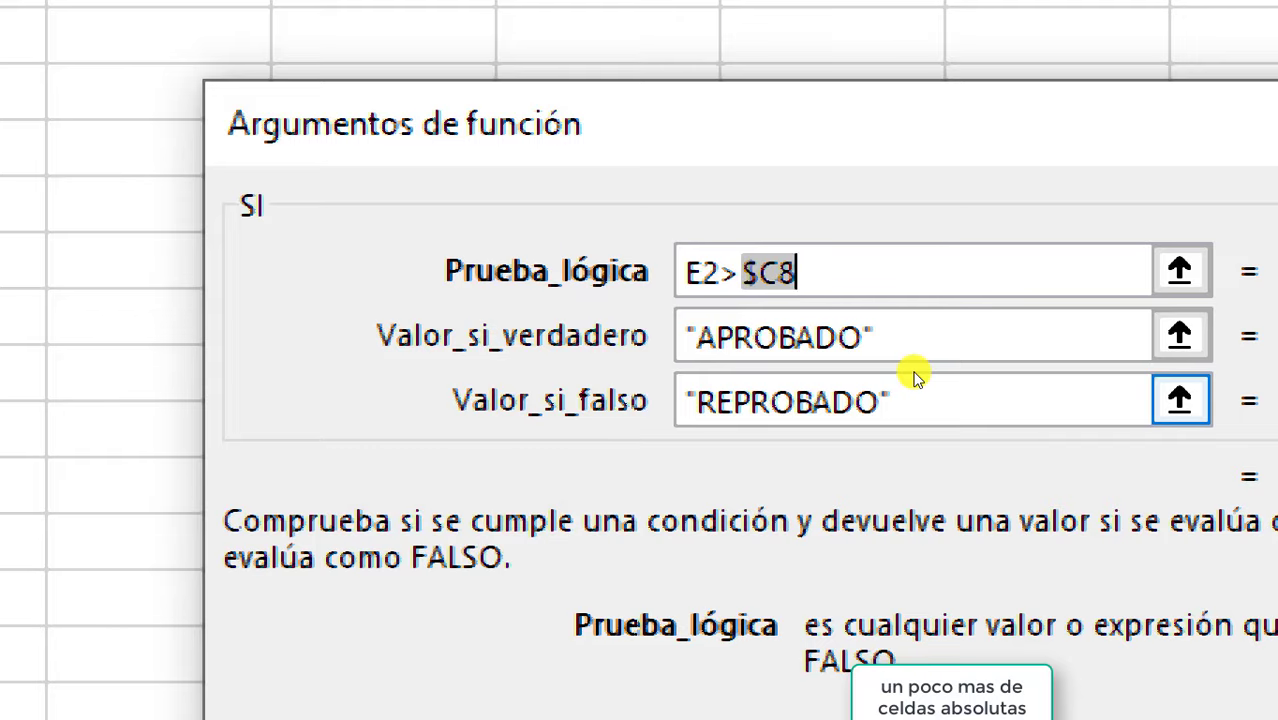
key("F4")
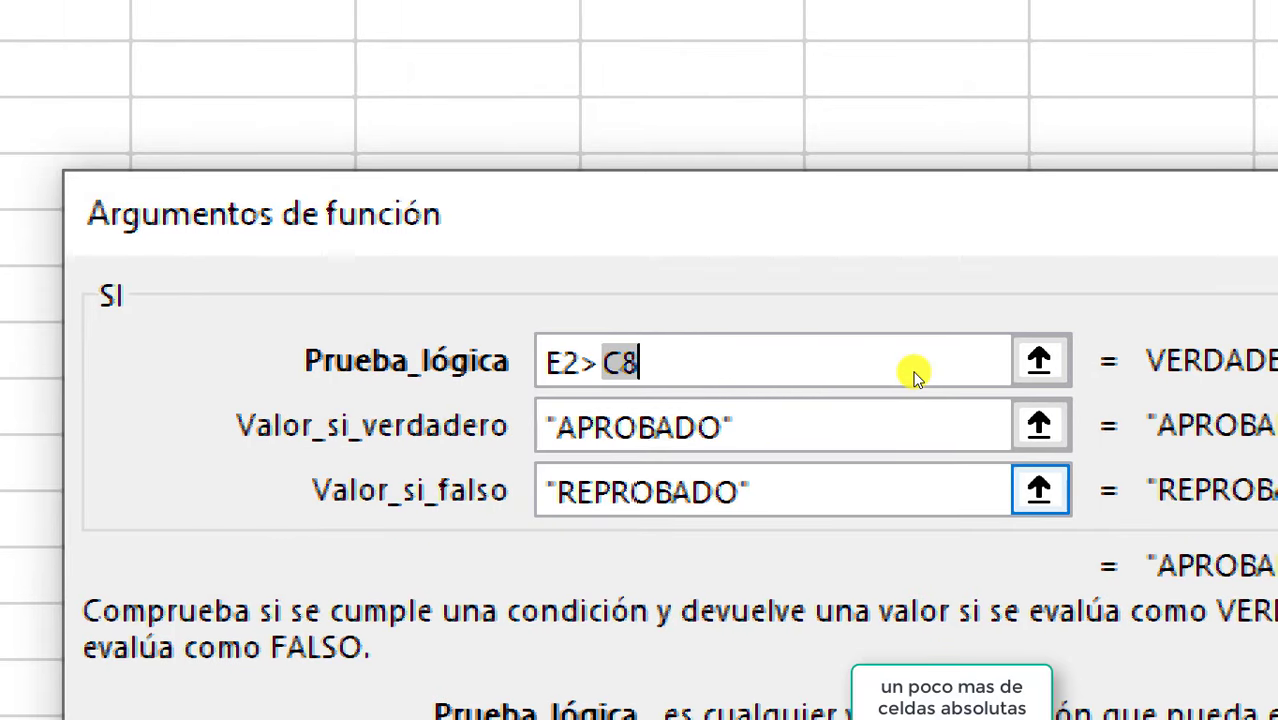
key("F4")
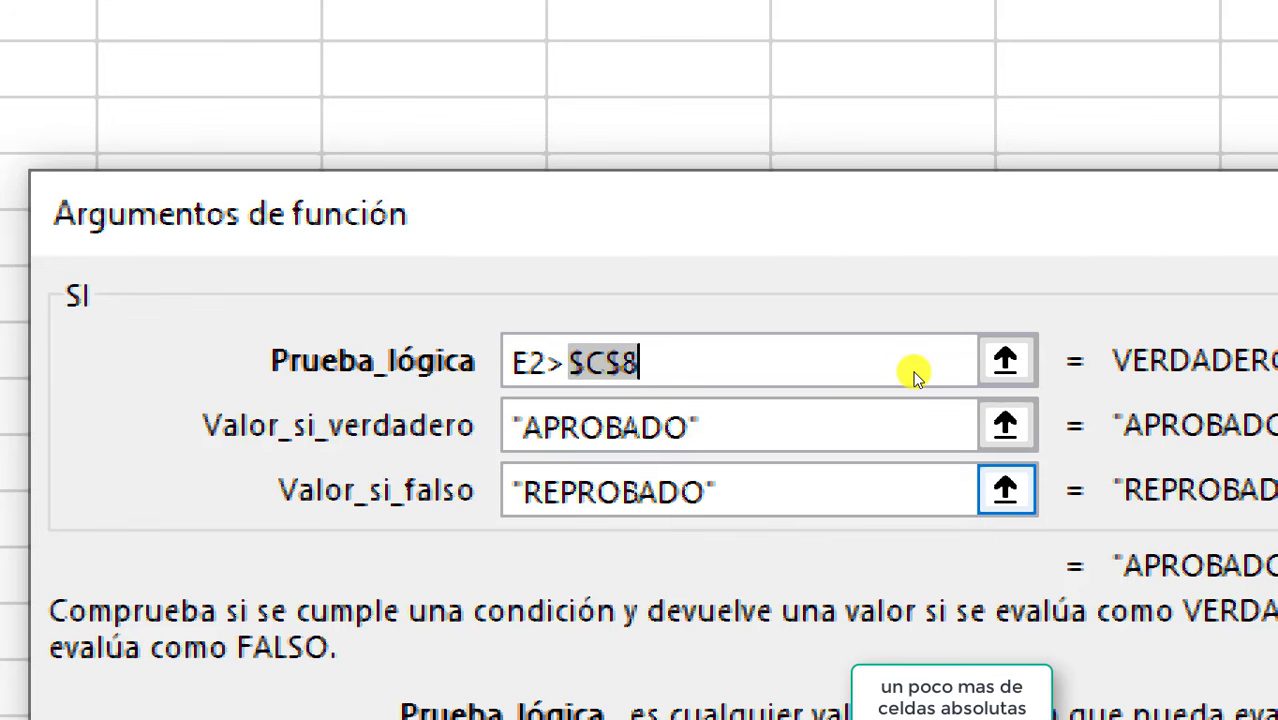
key("F4")
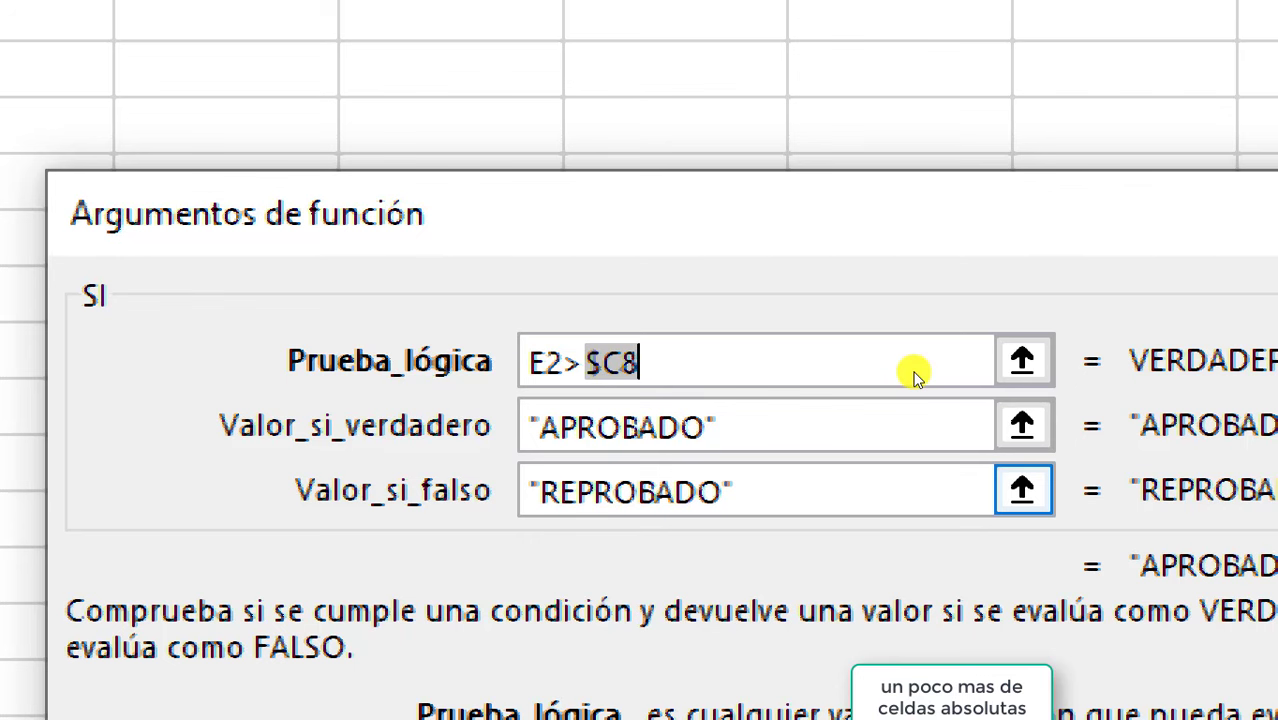
key("F4")
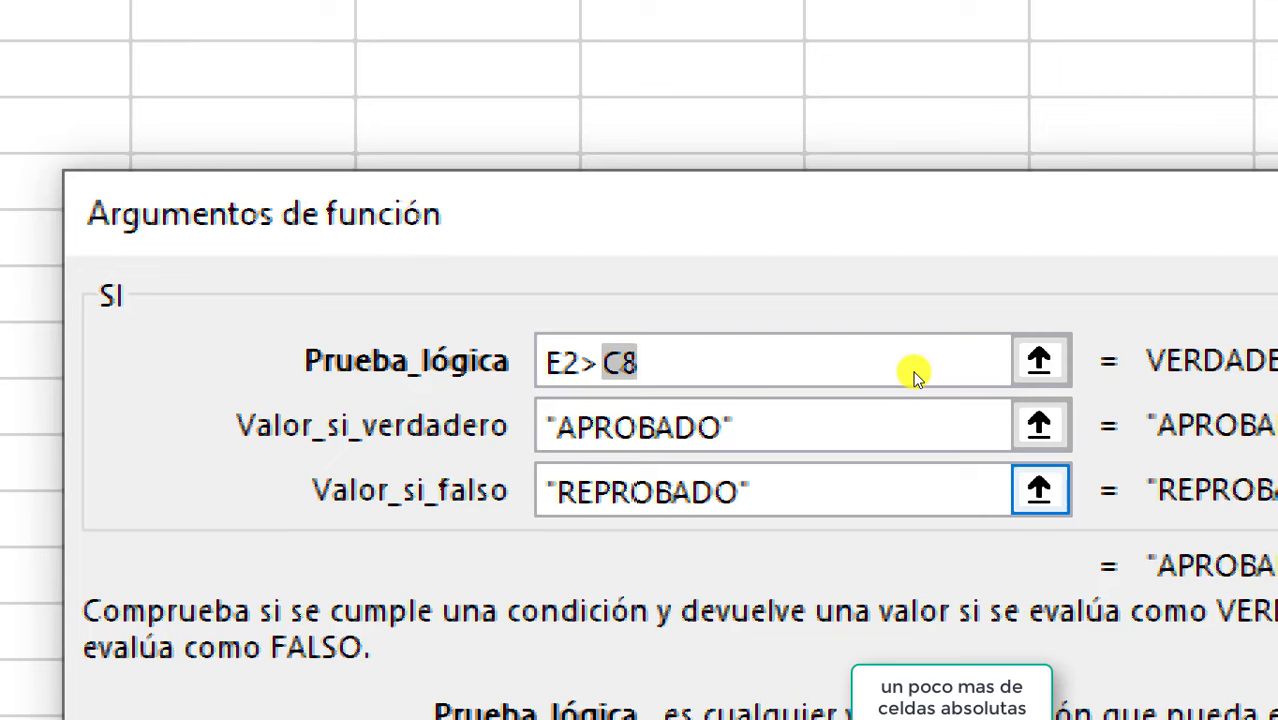
key("F4")
key("F4")
key("F4")
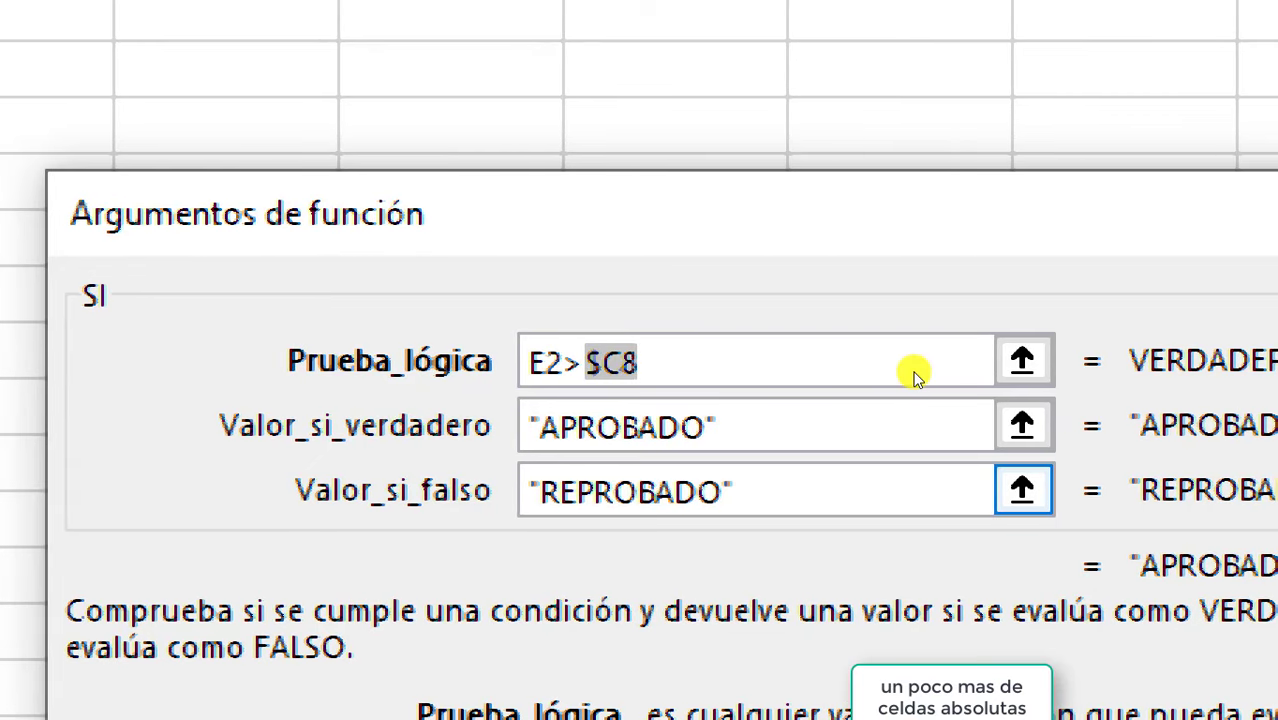
key("F4")
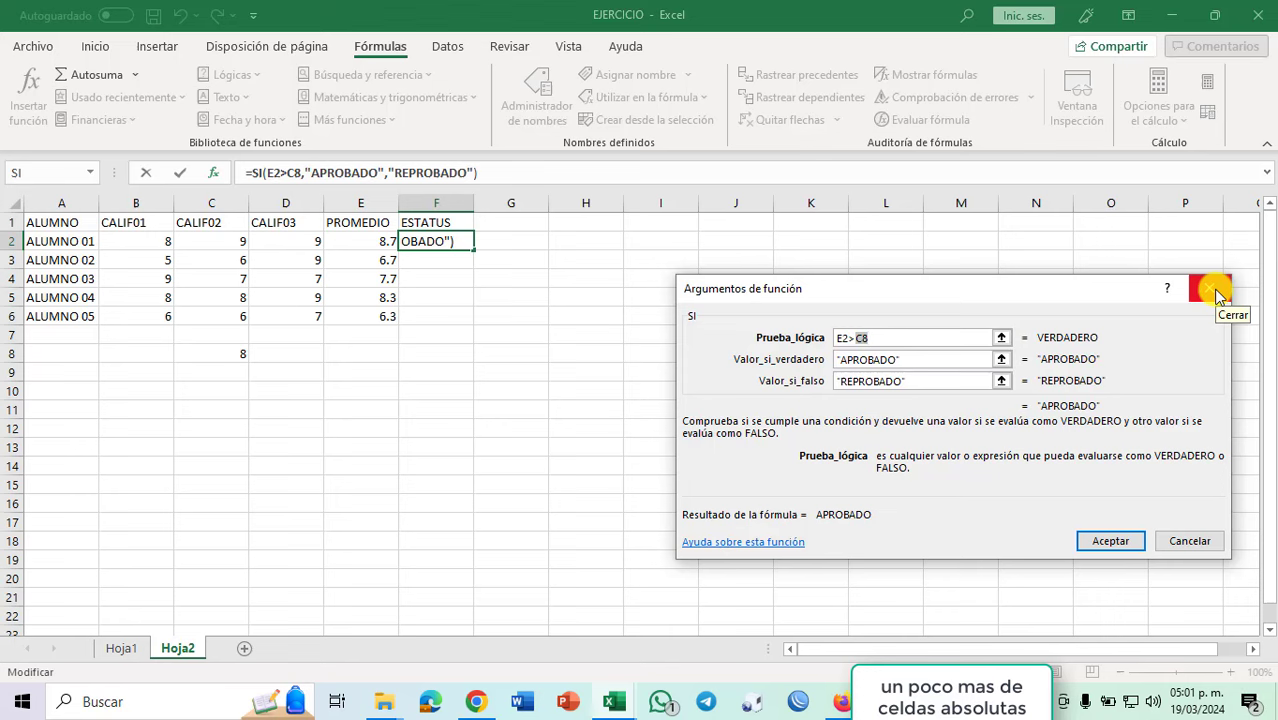
Cancel the SI argument editor so F2 keeps E2>$C$8, then select D2 and D3.
left_click(1214, 292)
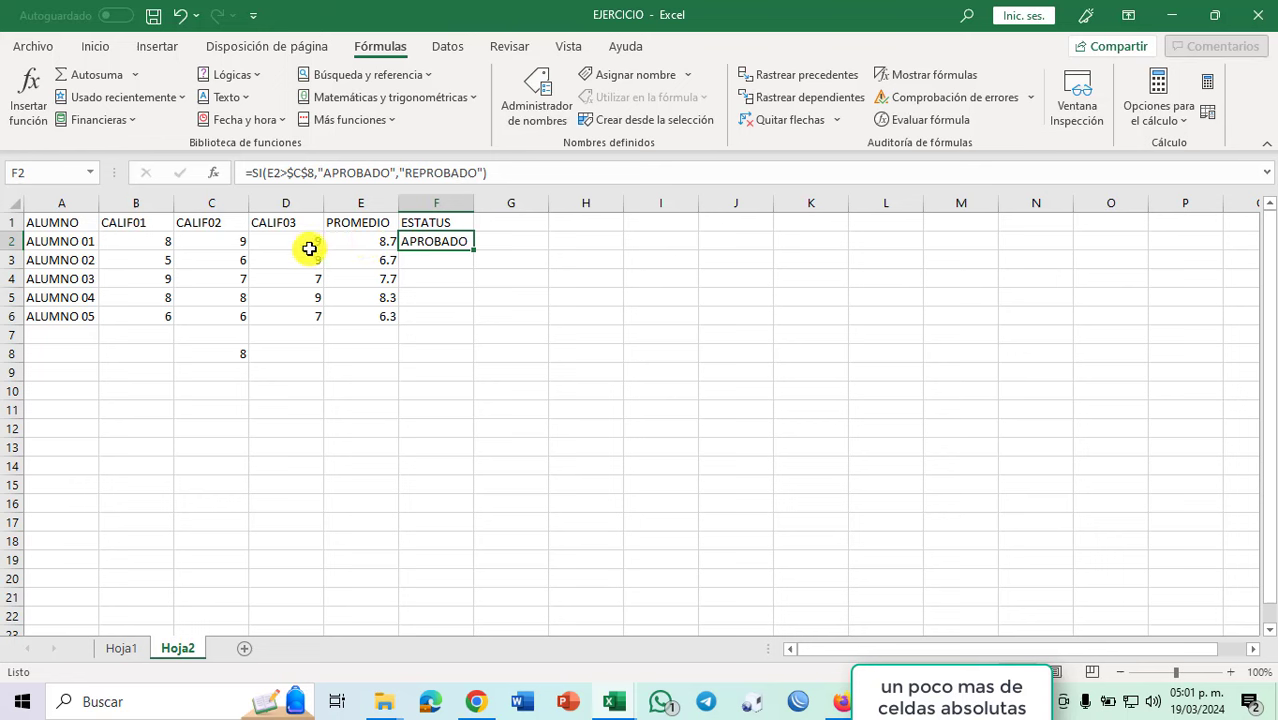
left_click(284, 244)
left_click(291, 257)
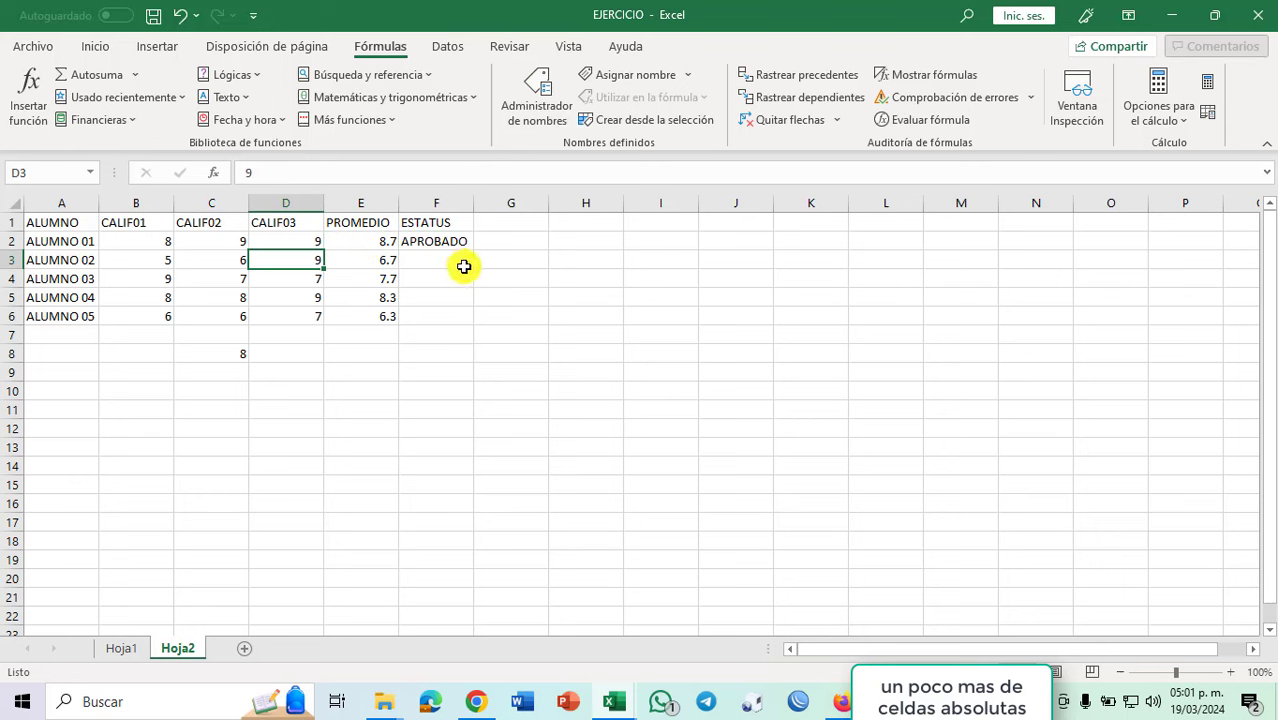